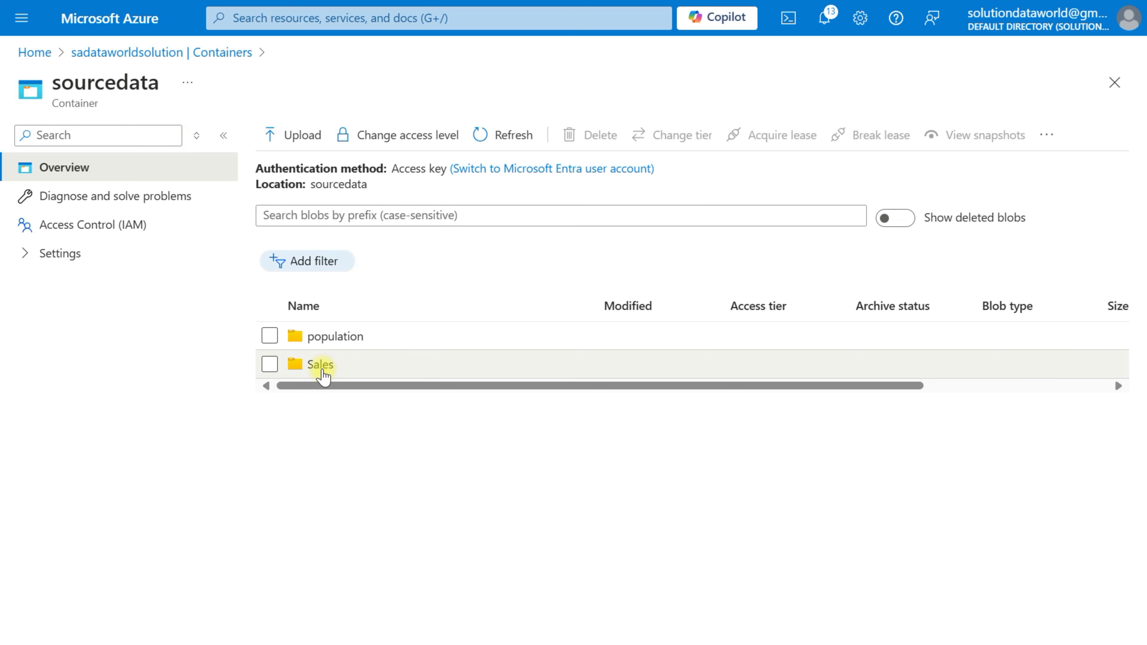
# Step: Open the Sales folder in the sourcedata container to view its CSV files
pyautogui.click(319, 365)
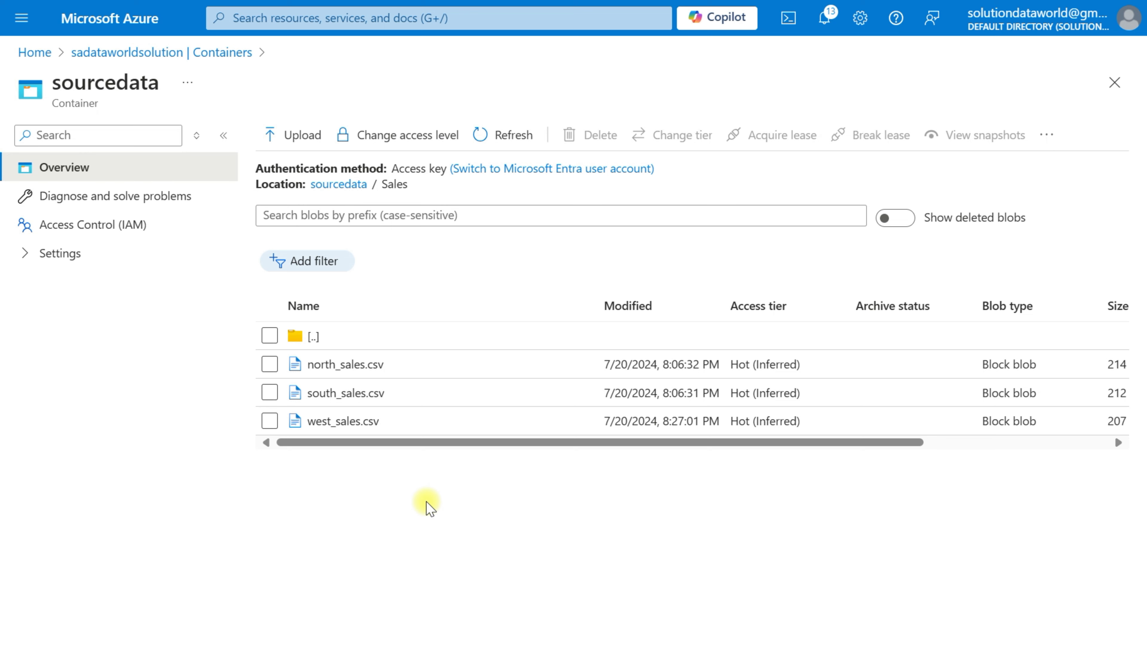
# Step: Switch to Azure Data Factory and start a new linked service for Azure Blob Storage
pyautogui.hotkey('alt', 'Tab')
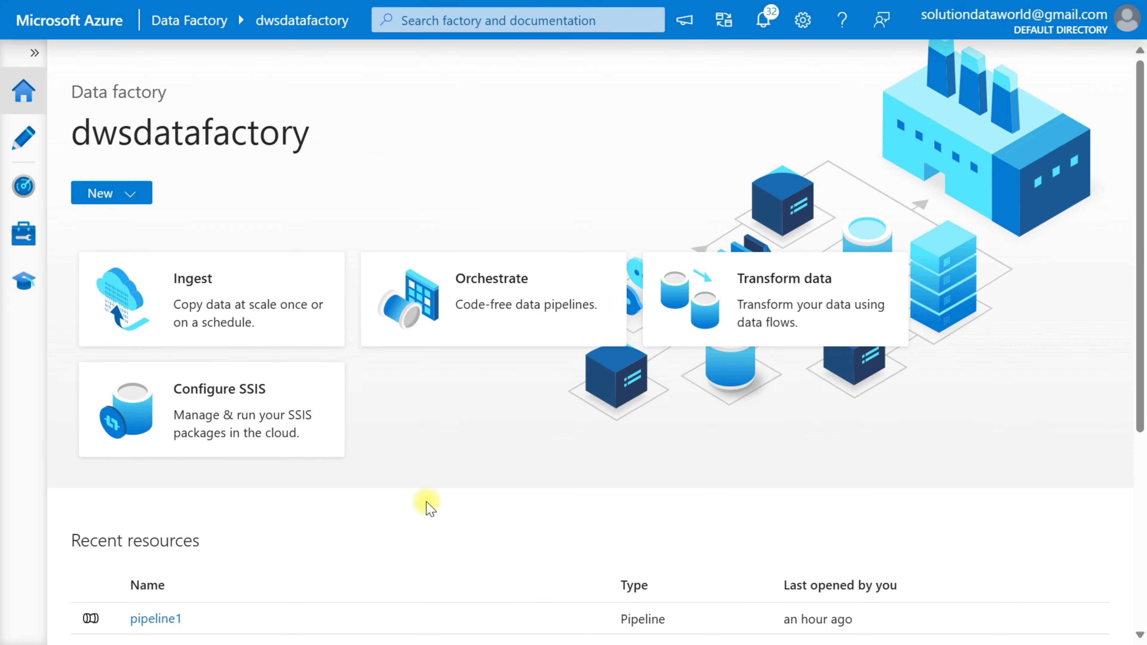
pyautogui.click(23, 240)
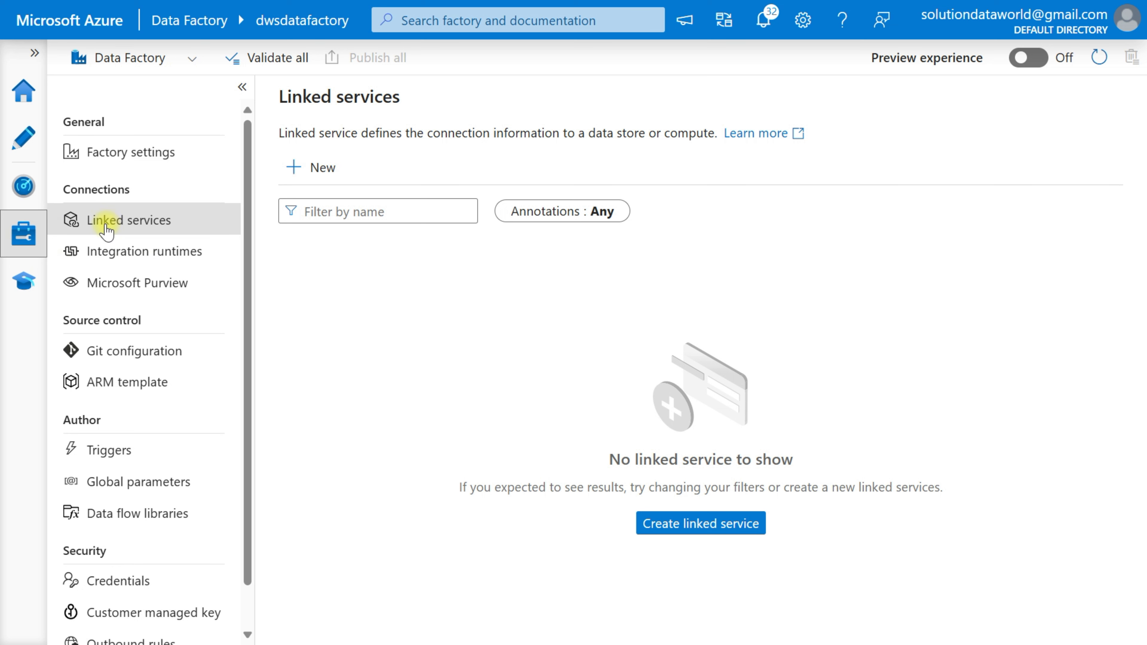
pyautogui.click(320, 174)
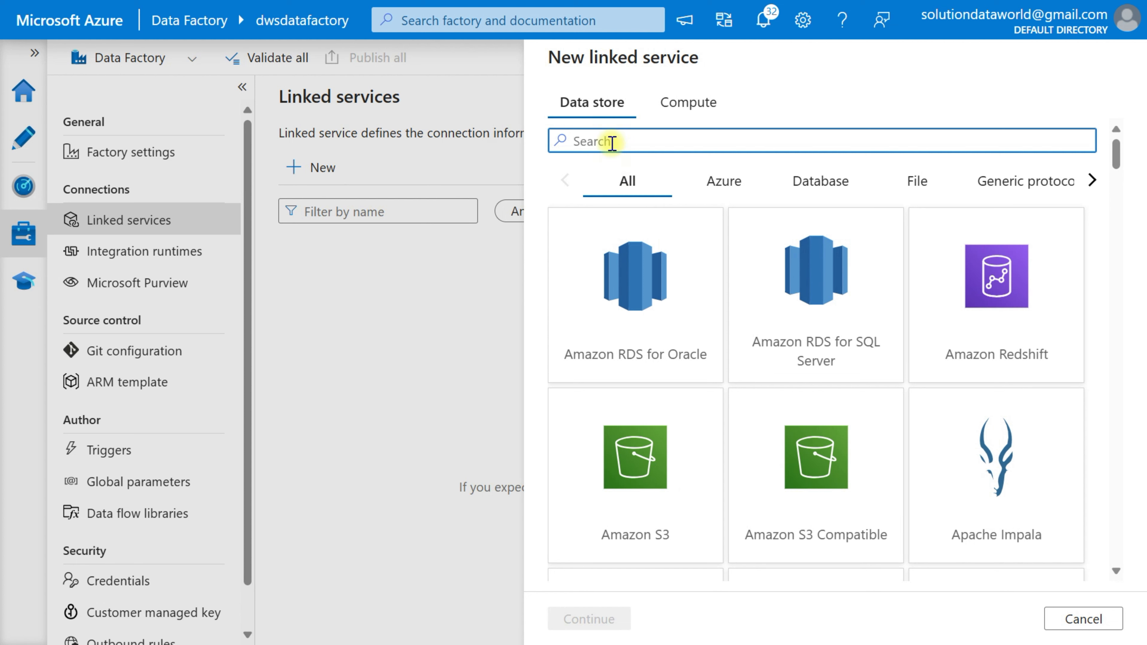
pyautogui.write('AZURE BLO')
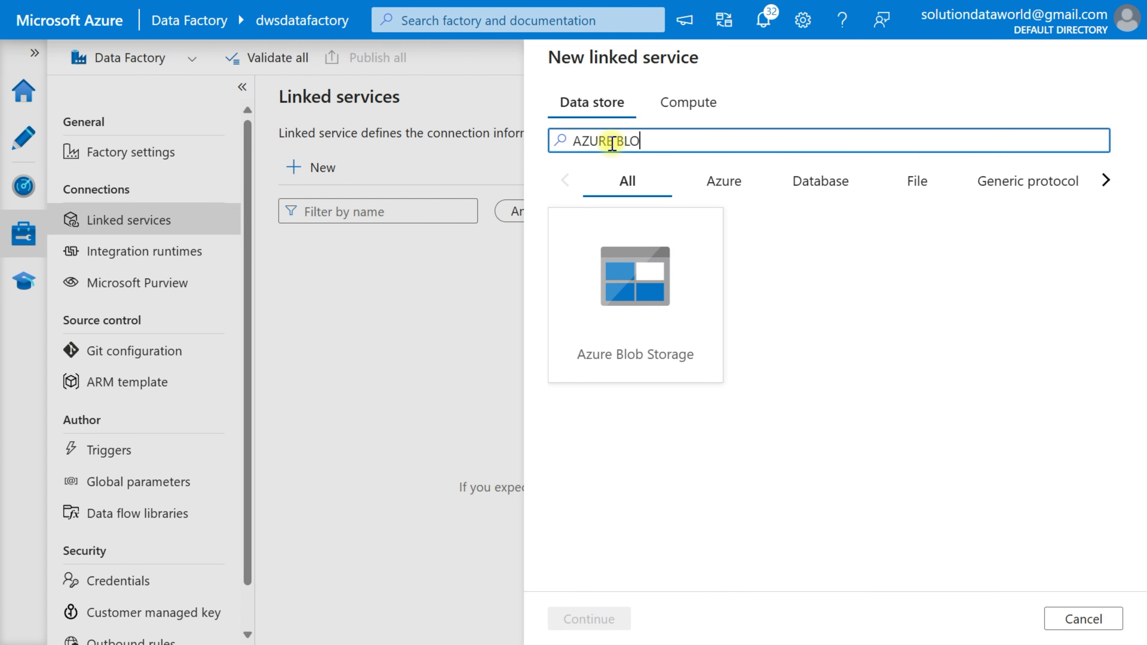
pyautogui.click(678, 295)
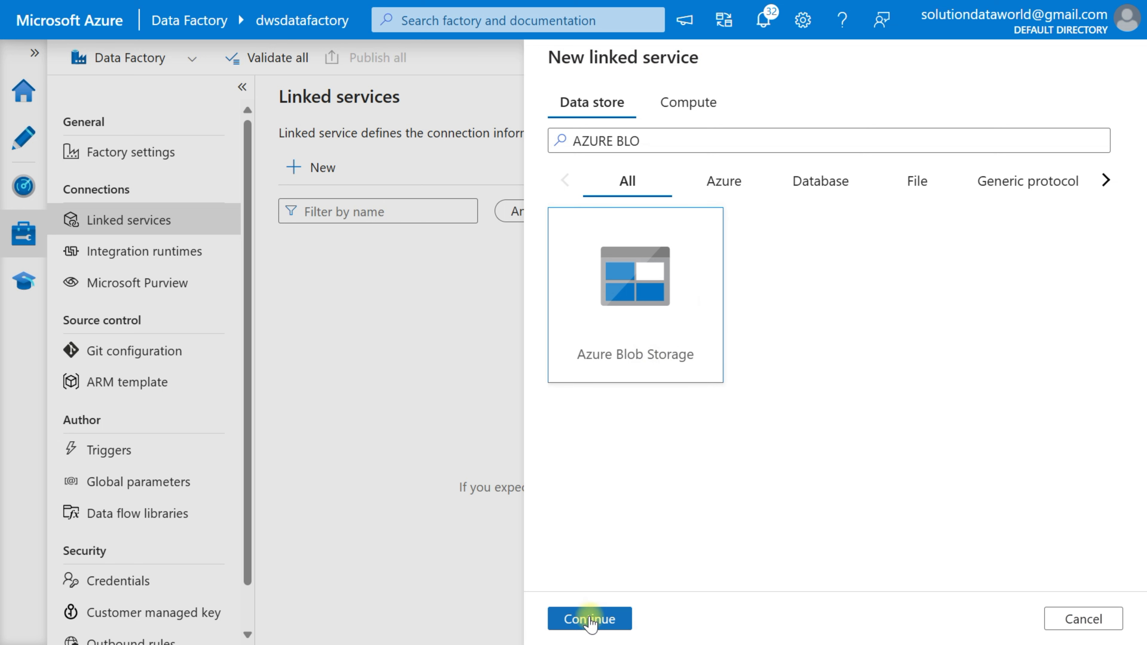
pyautogui.doubleClick(644, 299)
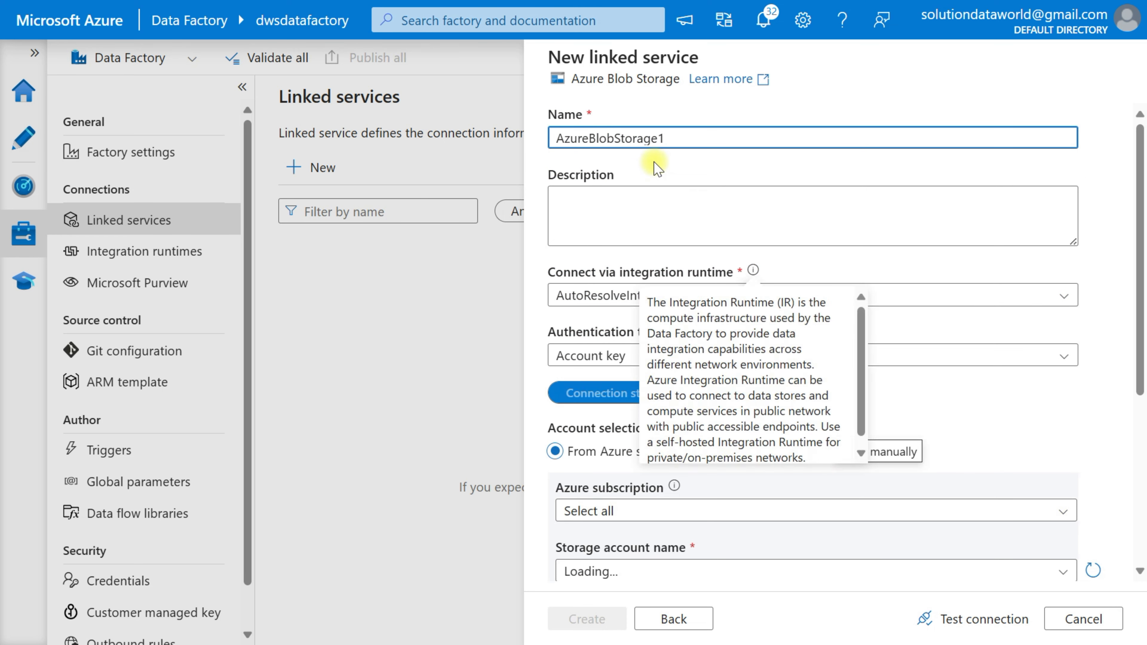
# Step: Name the new Blob Storage linked service ls_AzureBlobStorage
pyautogui.click(673, 138)
pyautogui.press('BackSpace')
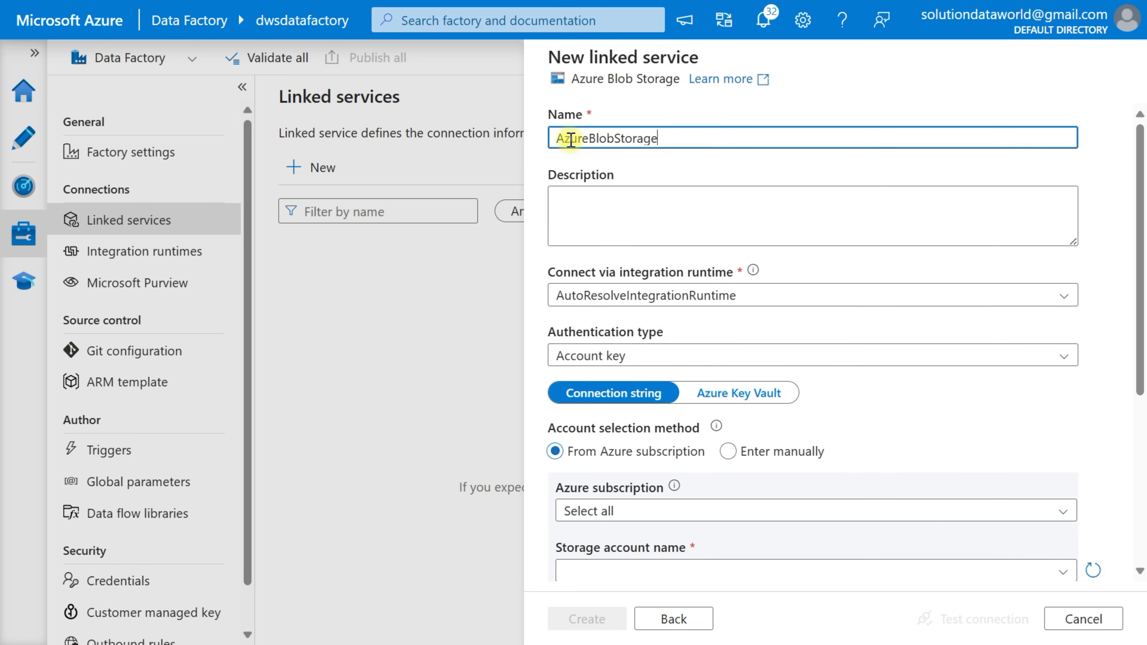
pyautogui.click(559, 137)
pyautogui.write('S_')
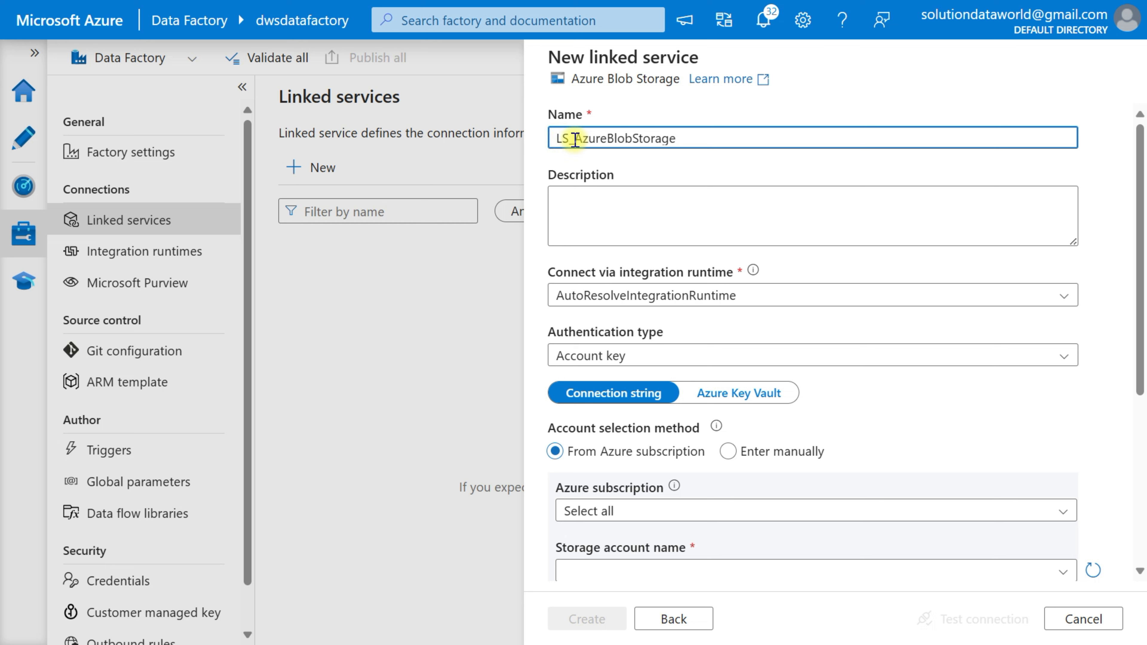
pyautogui.press('BackSpace')
pyautogui.press('BackSpace')
pyautogui.press('BackSpace')
pyautogui.write('ls')
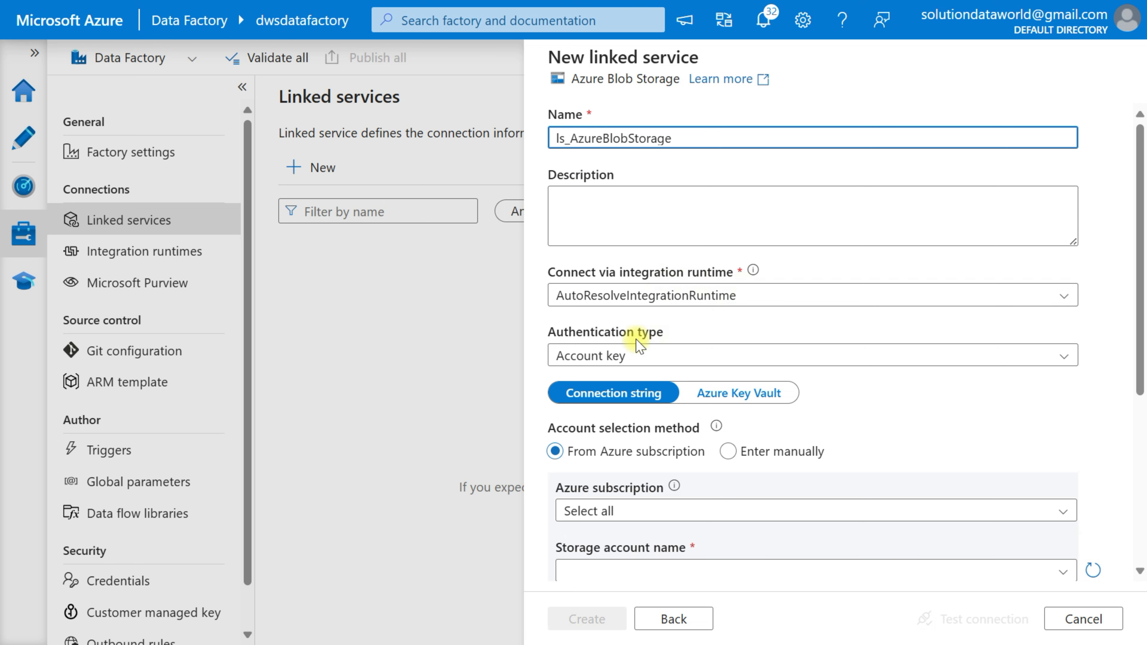
# Step: Set the Blob Storage linked service's subscription to Pay-As-You-Go and its storage account to sadataworldsolution
pyautogui.scroll(-2, 695, 346)
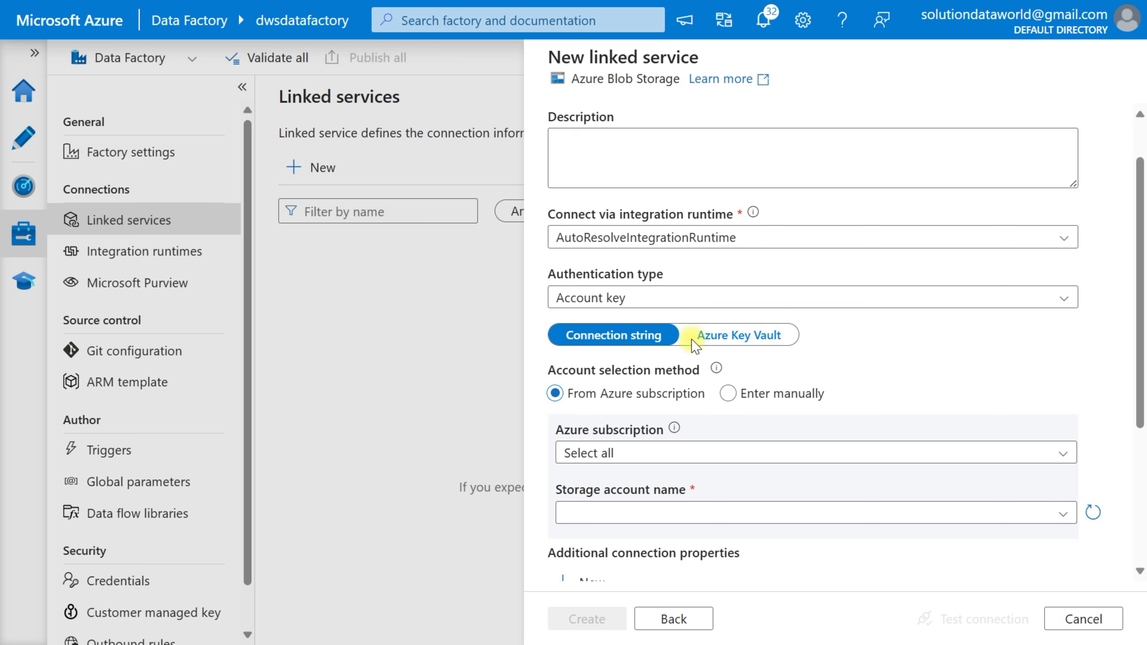
pyautogui.scroll(-1, 638, 363)
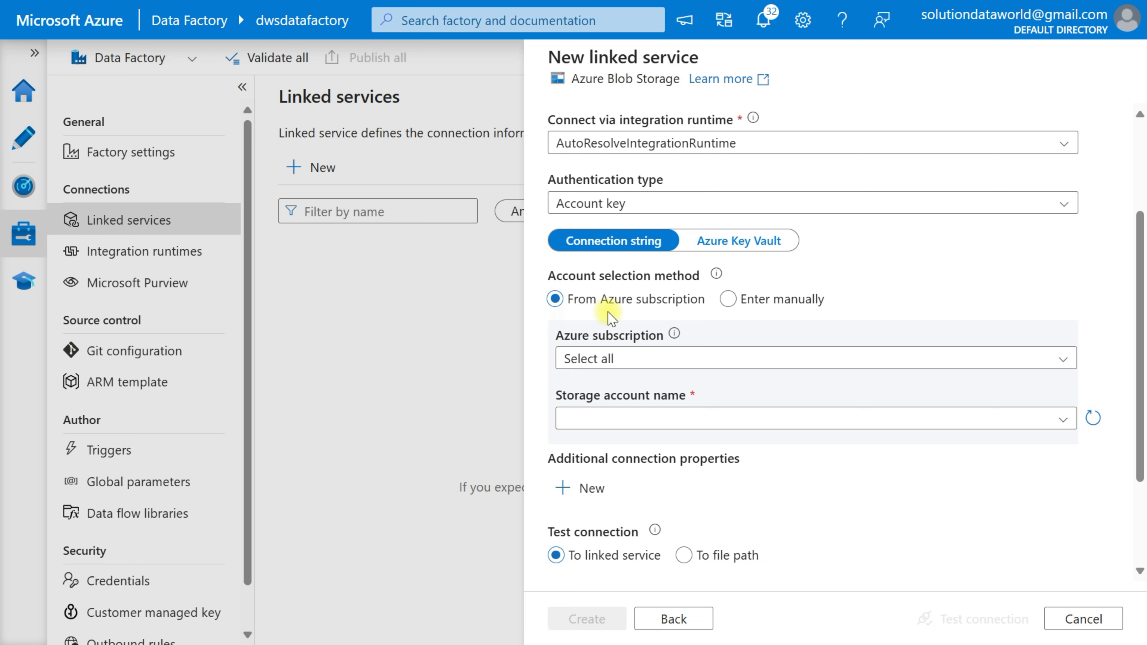
pyautogui.click(682, 360)
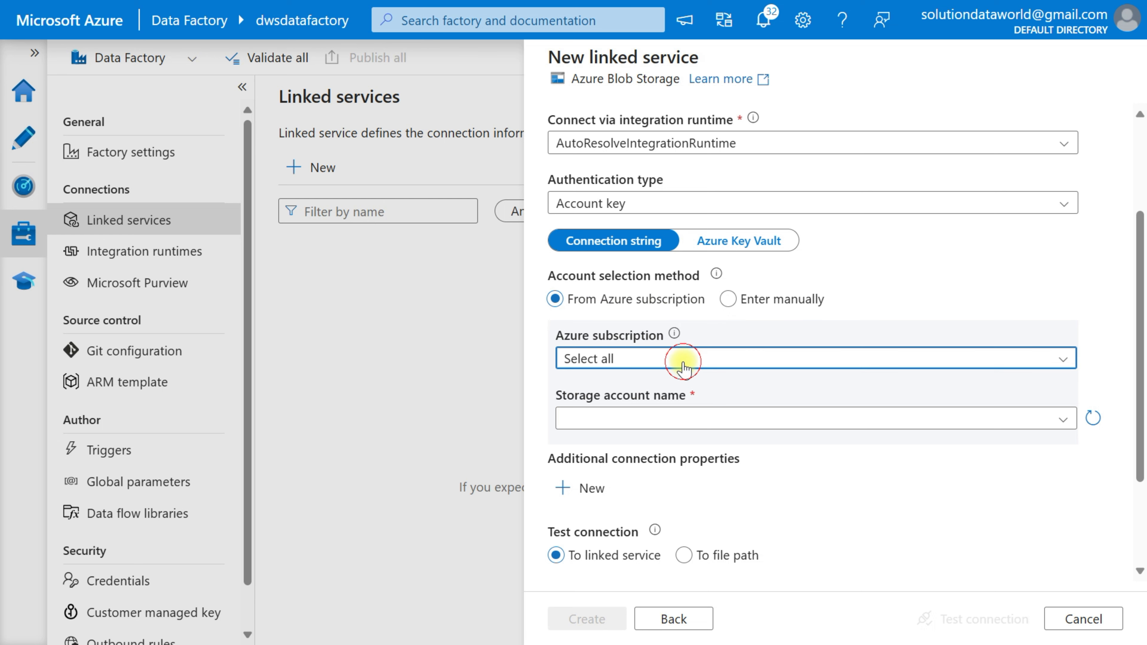
pyautogui.click(660, 410)
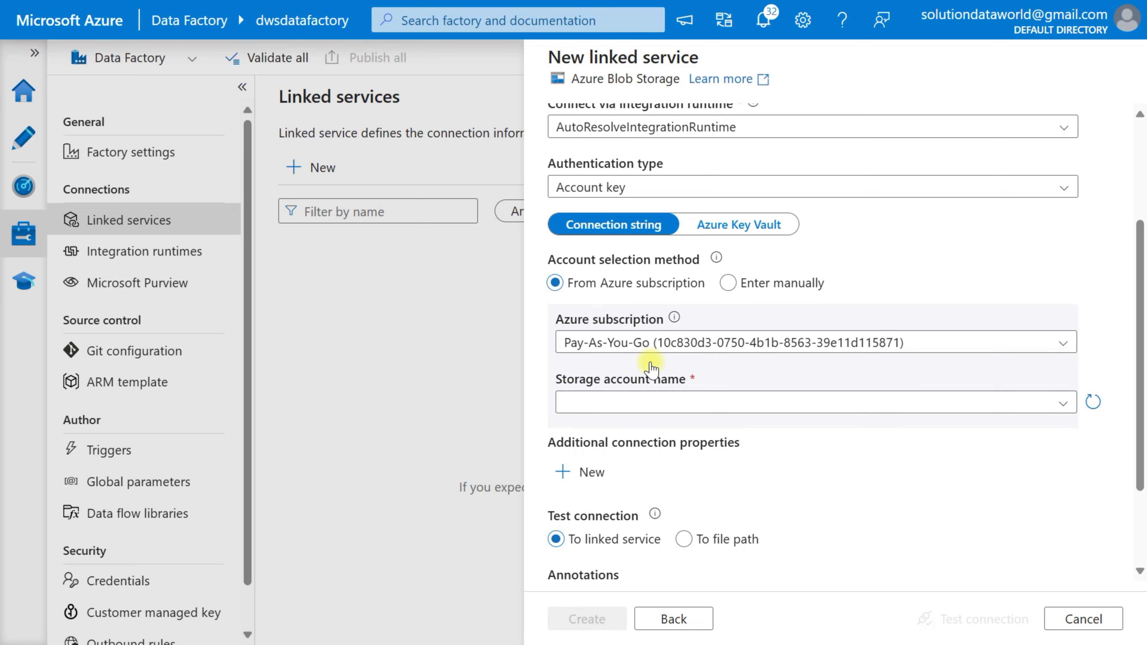
pyautogui.scroll(-1, 636, 381)
pyautogui.click(626, 379)
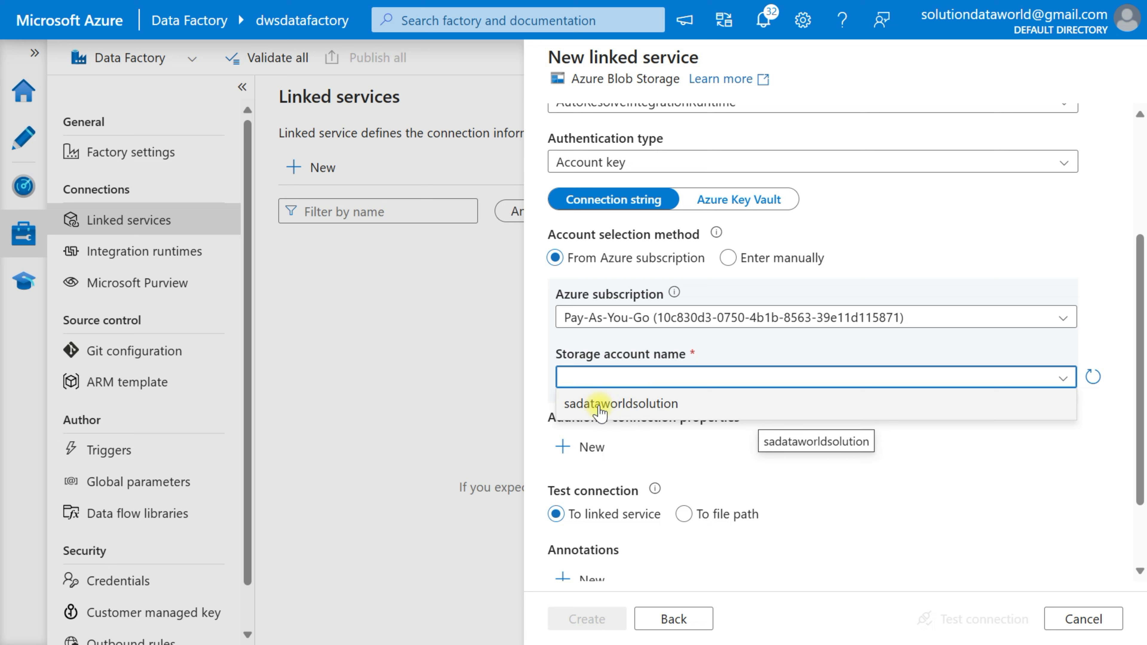
pyautogui.click(634, 404)
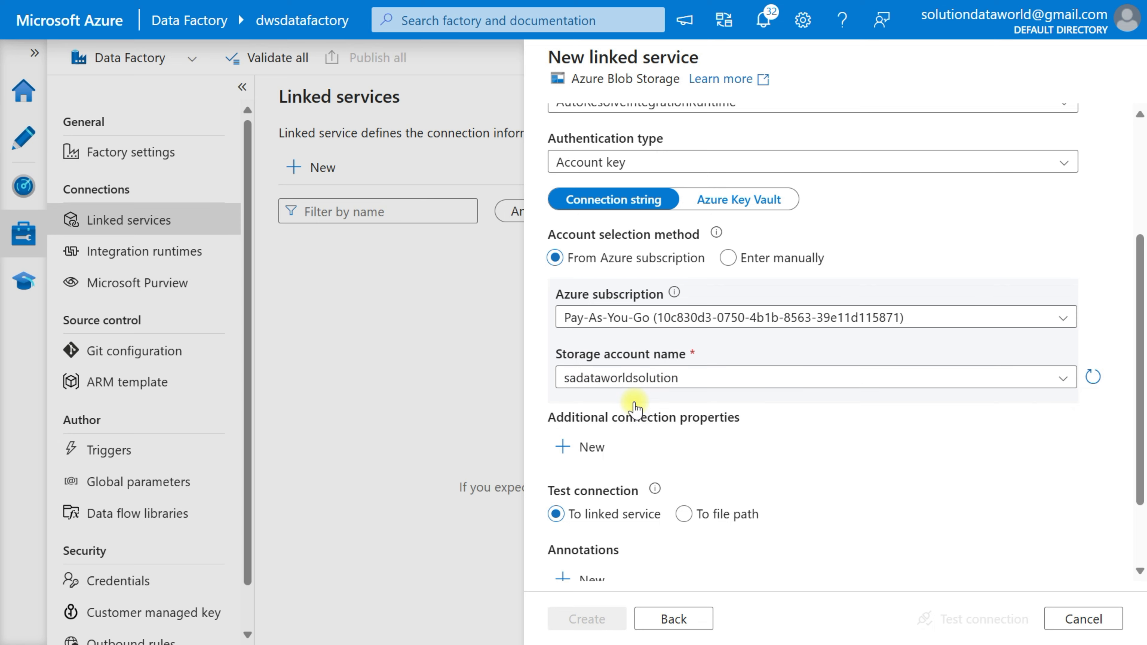
# Step: Test the Blob Storage connection and create the linked service
pyautogui.scroll(-2, 630, 402)
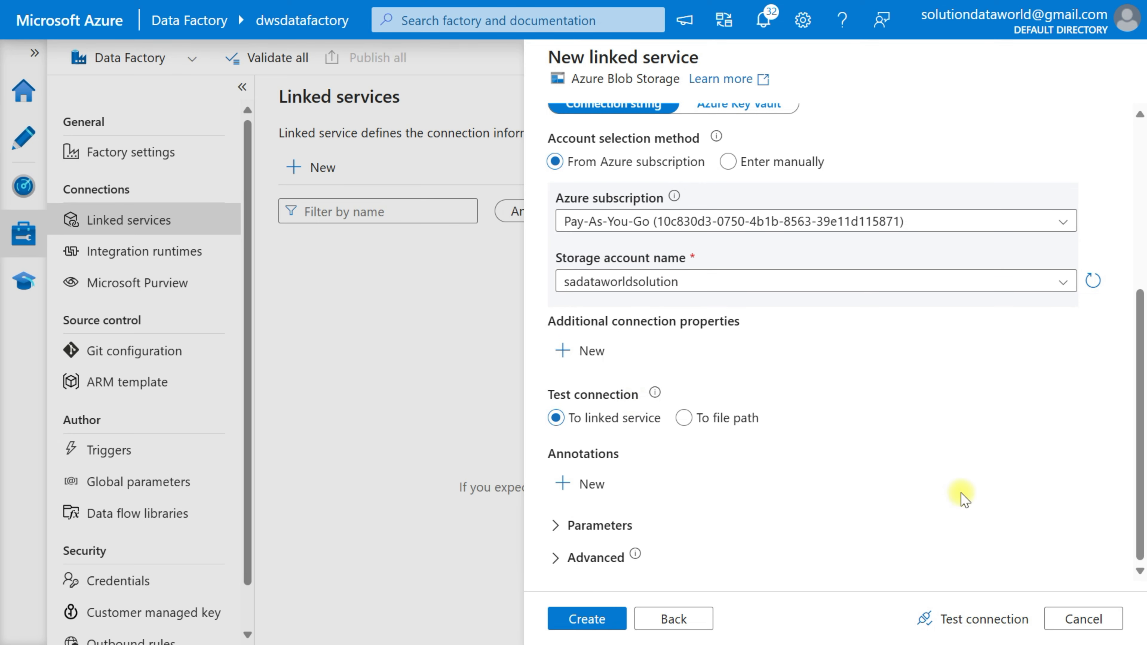
pyautogui.click(991, 614)
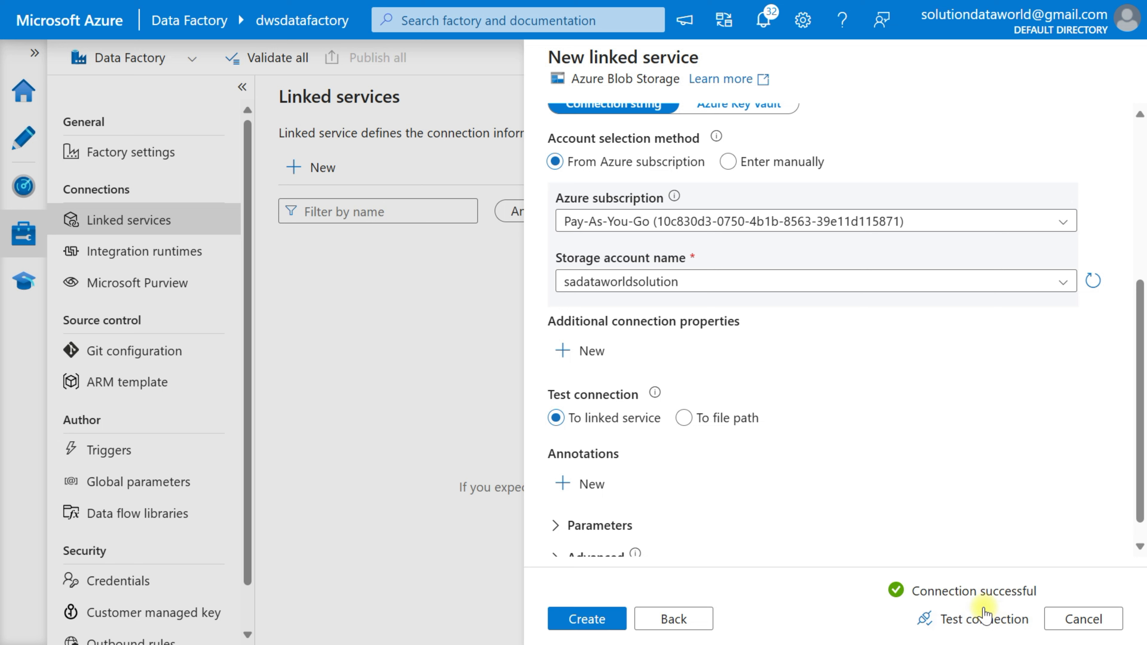
pyautogui.click(618, 619)
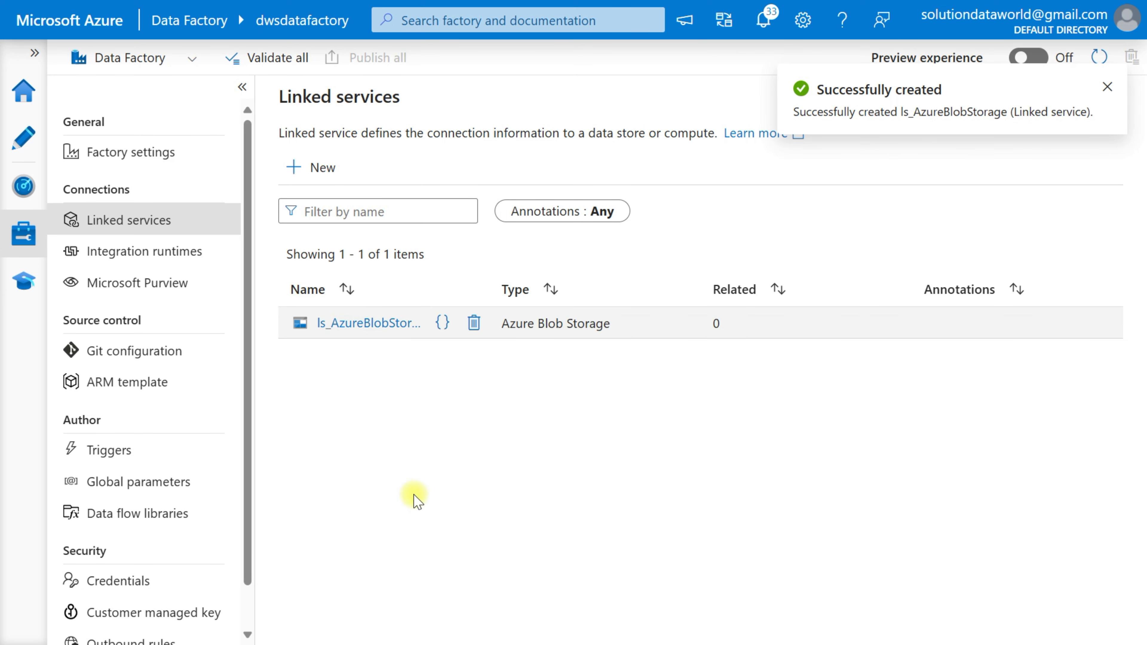
# Step: Start a new linked service for Azure SQL Database and name it ls_AzureSqlDatabase
pyautogui.click(314, 168)
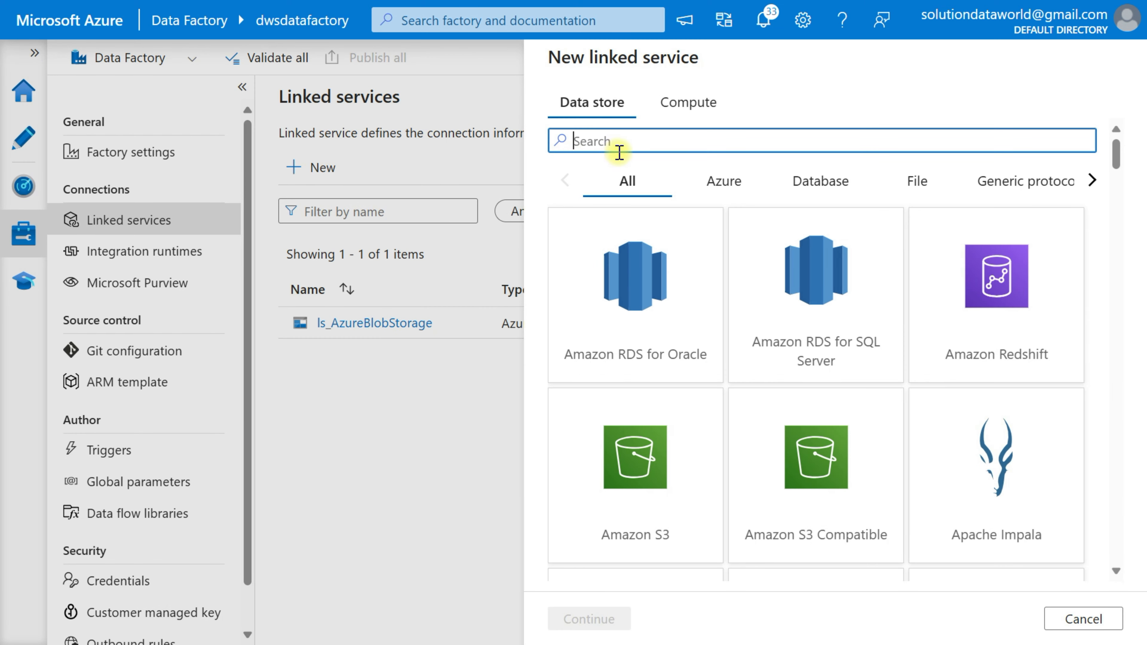
pyautogui.write('azure sql')
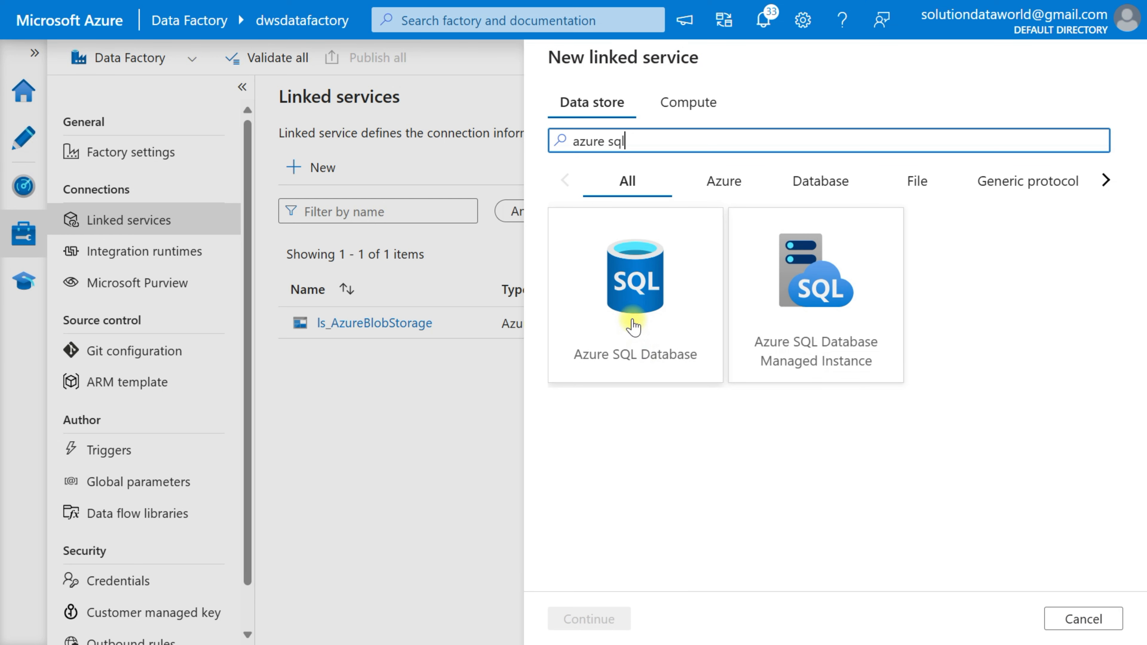
pyautogui.click(634, 325)
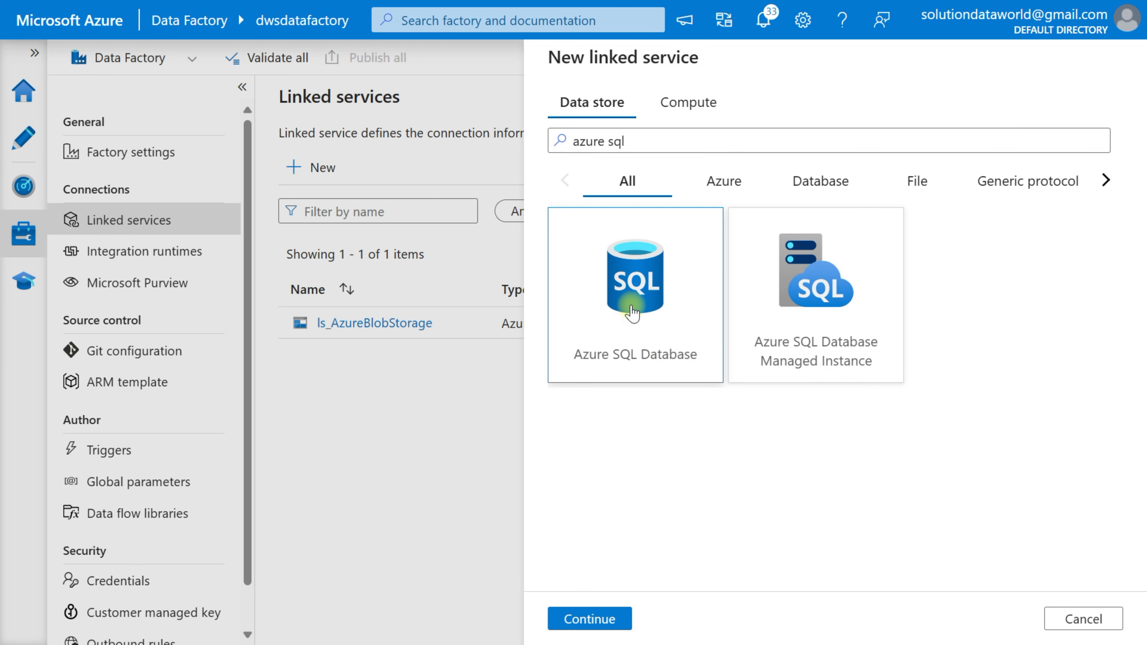
pyautogui.click(590, 619)
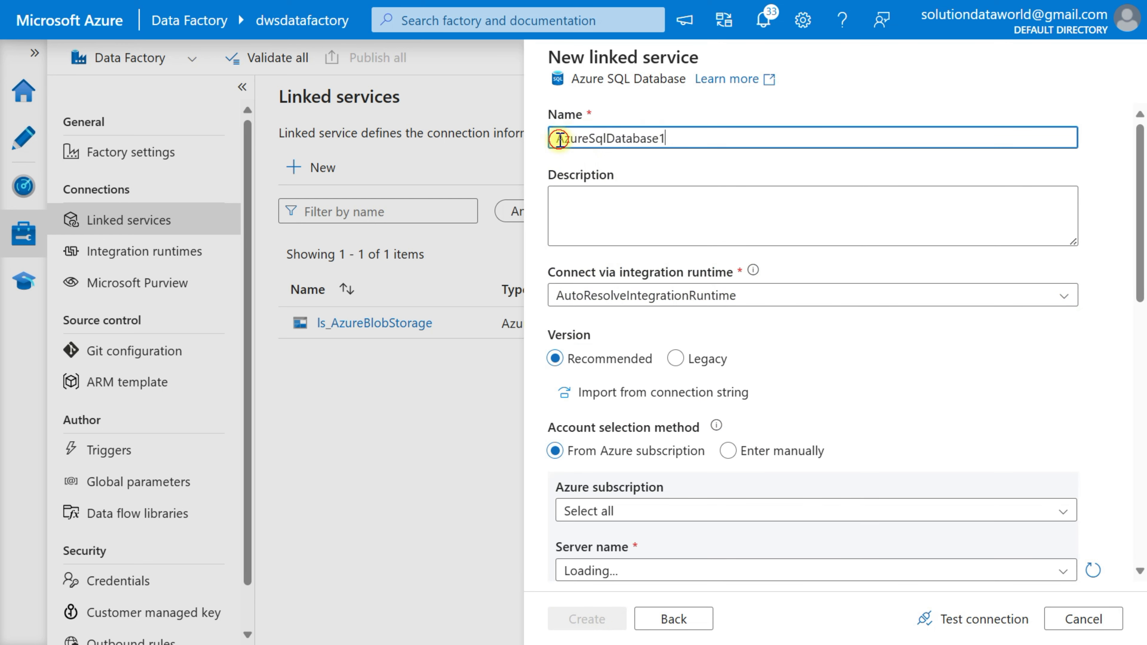
pyautogui.write('ls')
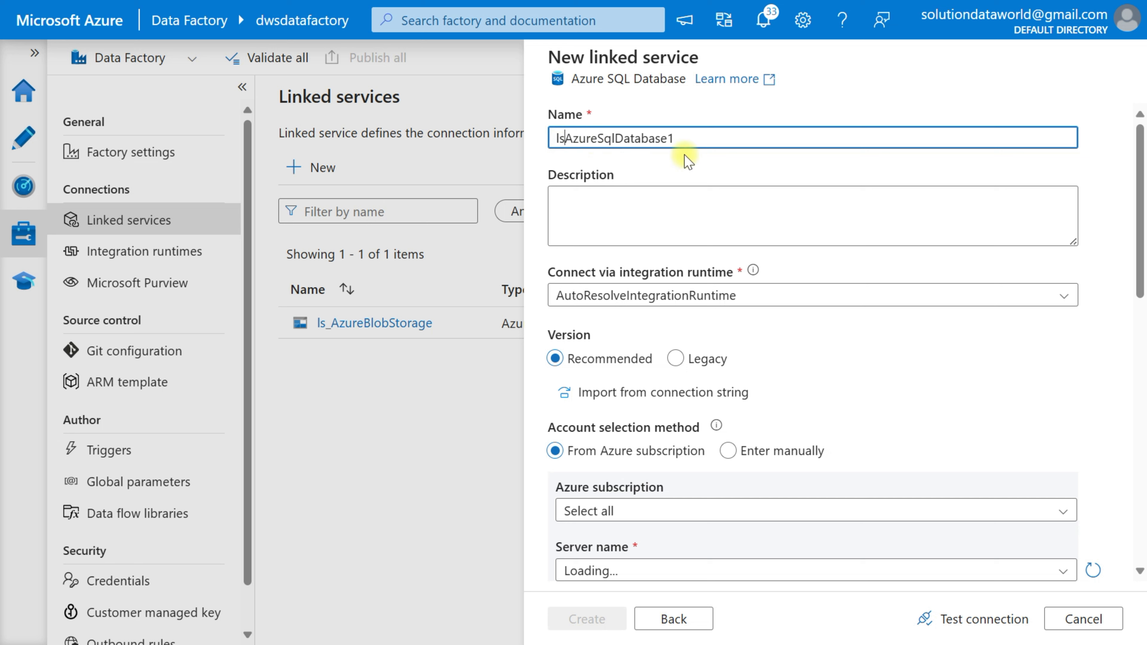
pyautogui.write('_')
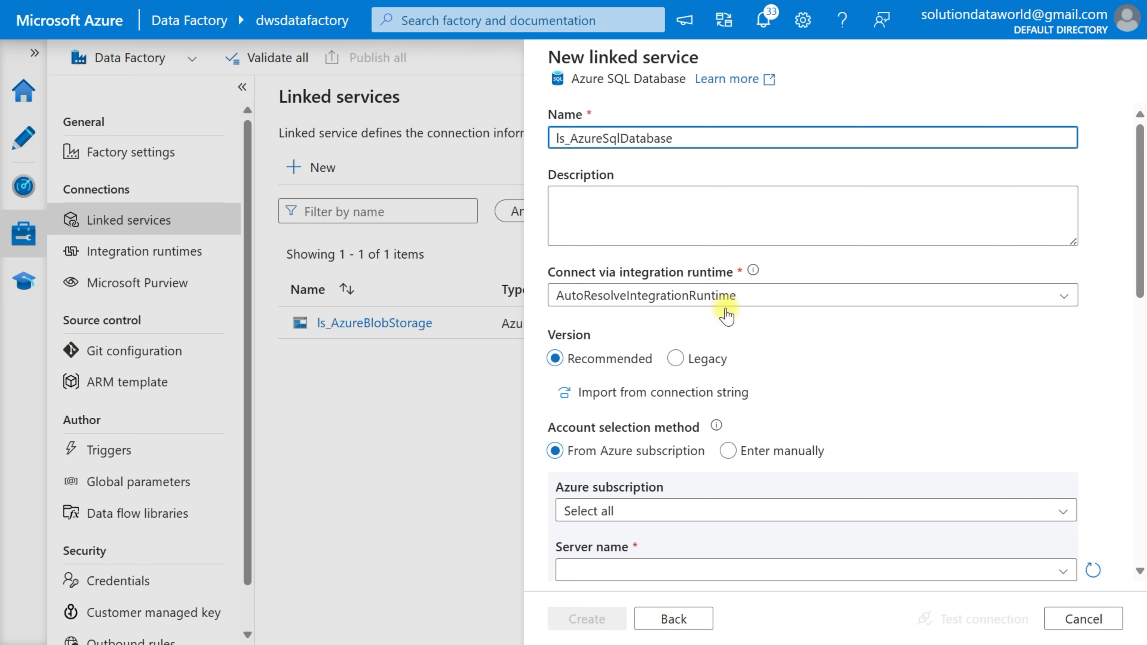
# Step: Choose the Pay-As-You-Go Azure subscription for the SQL Database linked service
pyautogui.scroll(-1, 727, 314)
pyautogui.scroll(-1, 727, 314)
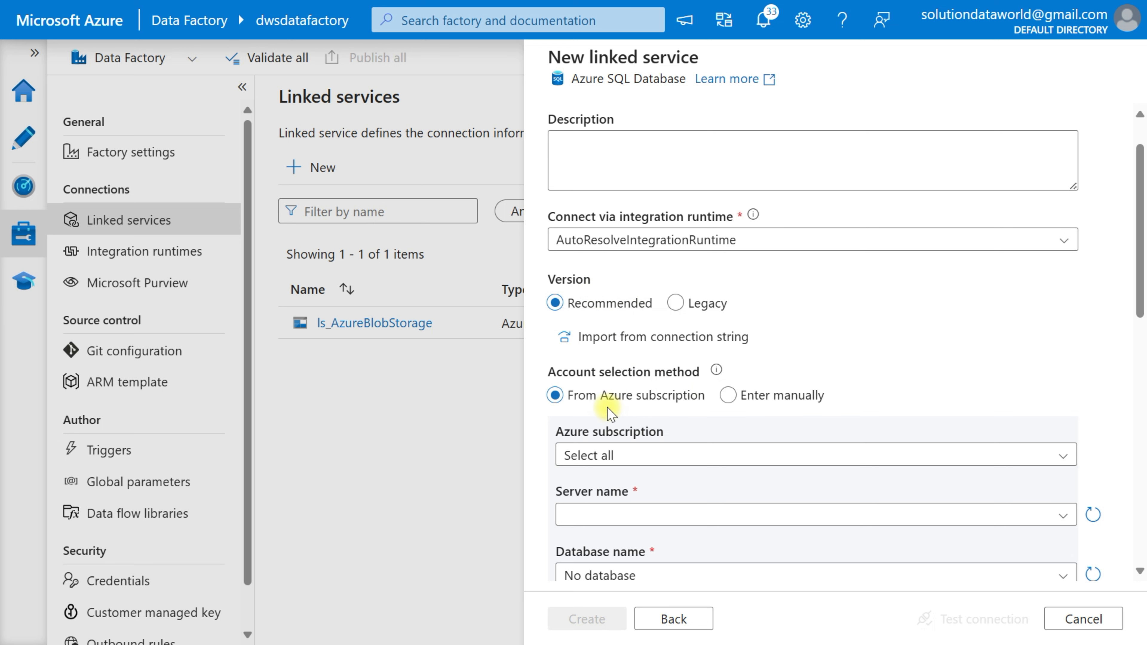
pyautogui.scroll(-2, 612, 411)
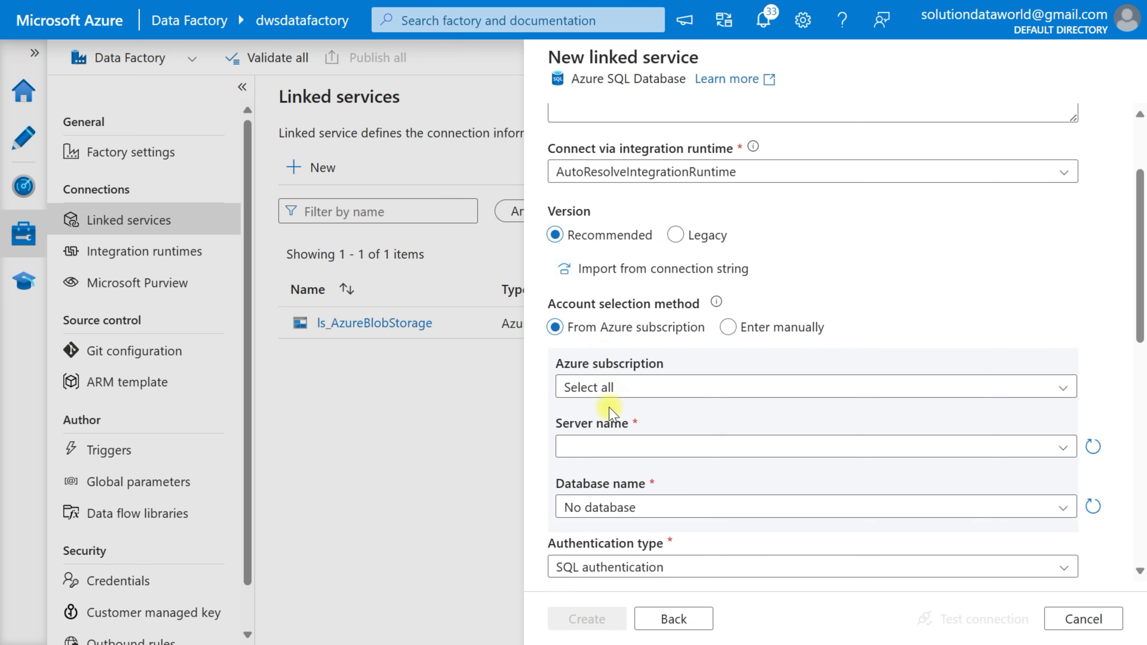
pyautogui.click(657, 377)
pyautogui.click(645, 432)
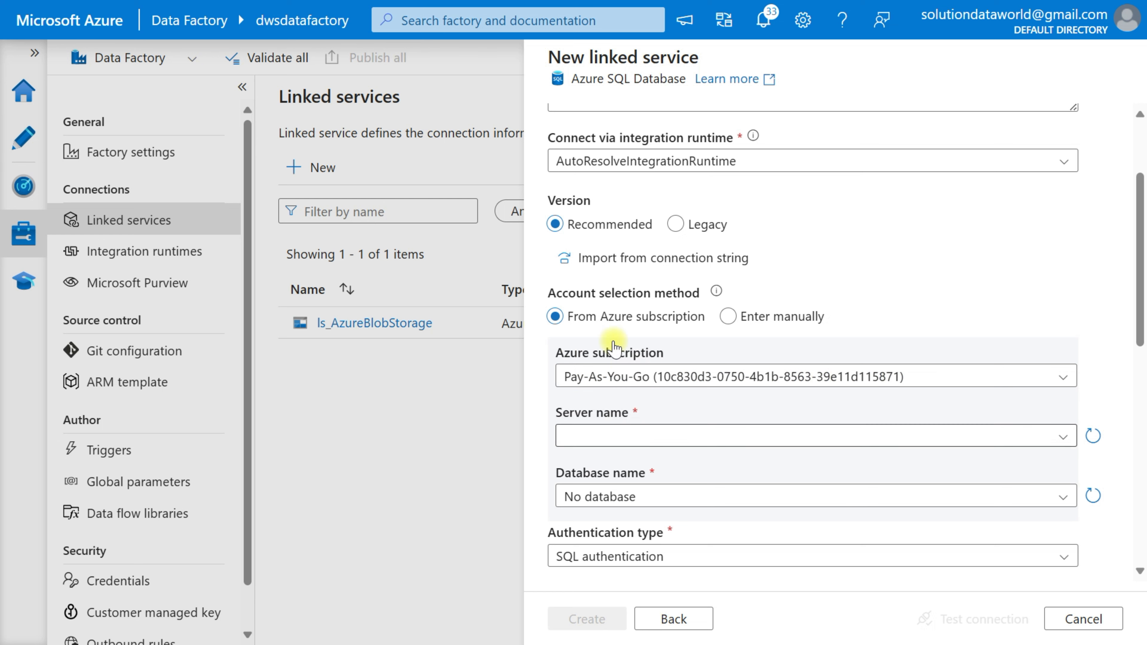
# Step: Set the SQL linked service's server to server4dataworldsolution and its database to demo_database
pyautogui.scroll(-2, 684, 406)
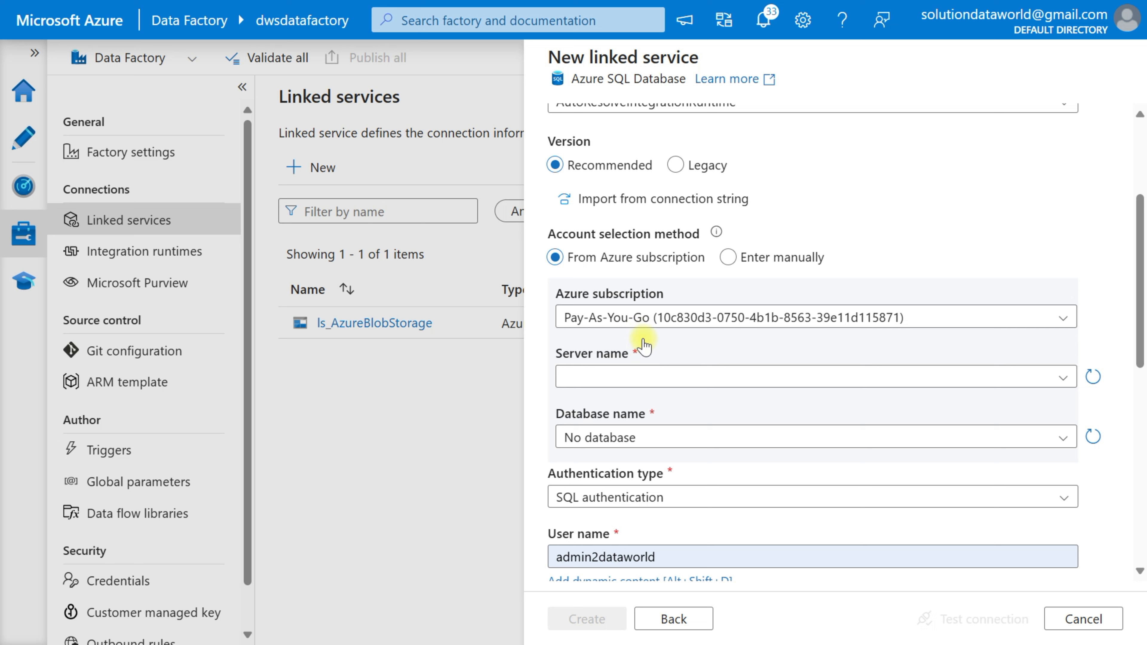
pyautogui.click(620, 379)
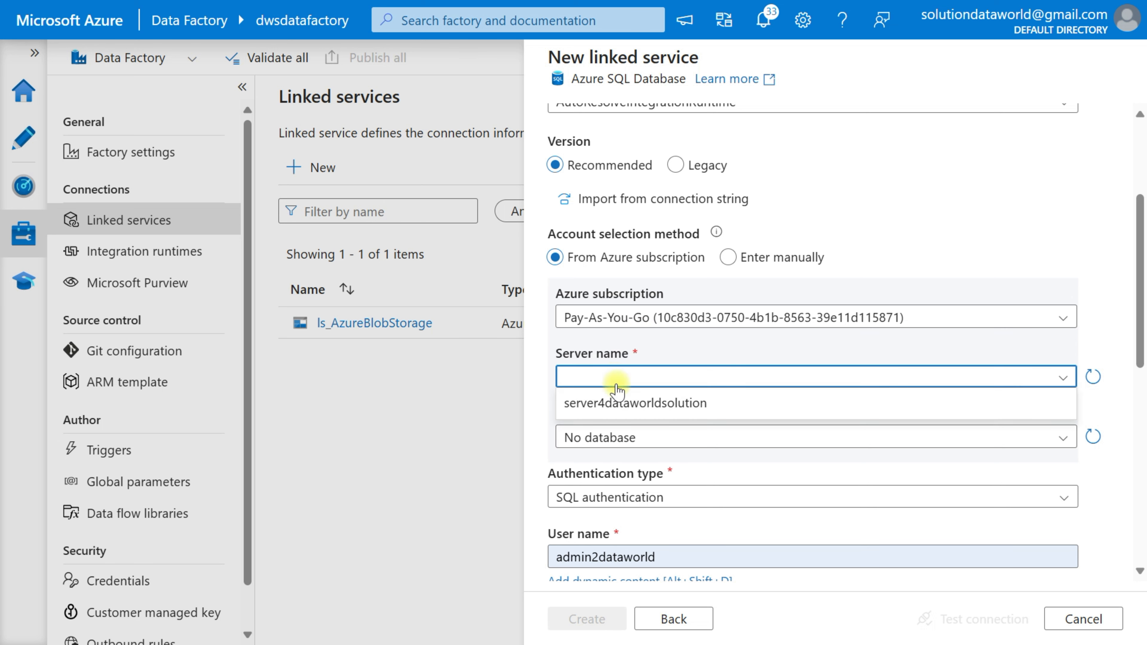
pyautogui.click(618, 404)
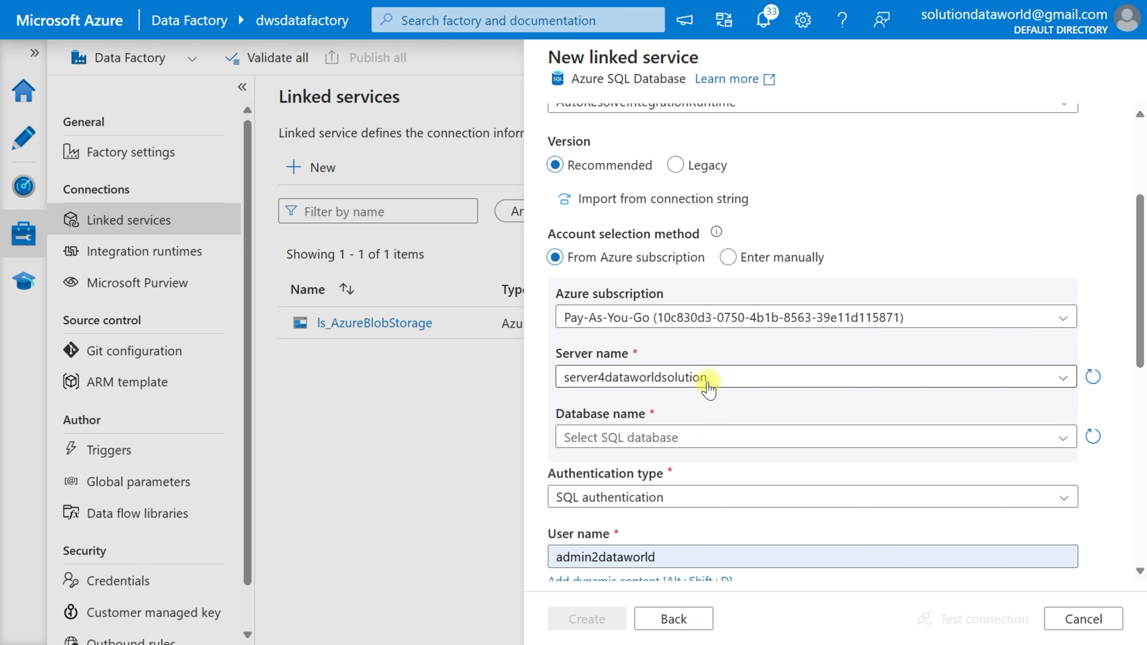
pyautogui.scroll(-1, 709, 389)
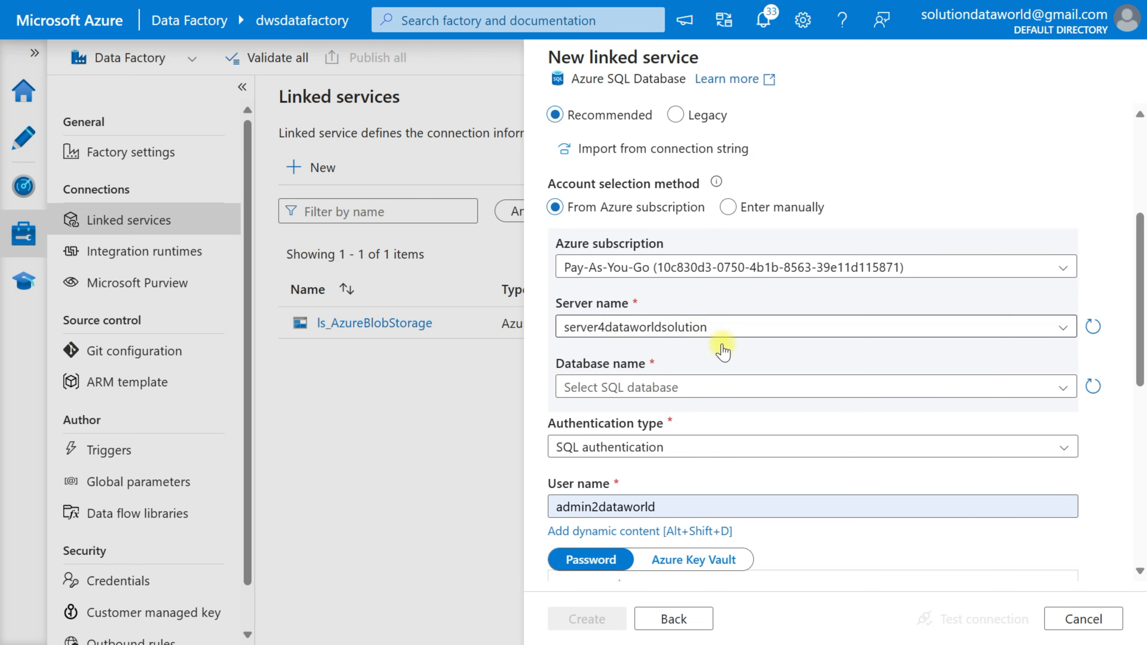
pyautogui.click(610, 384)
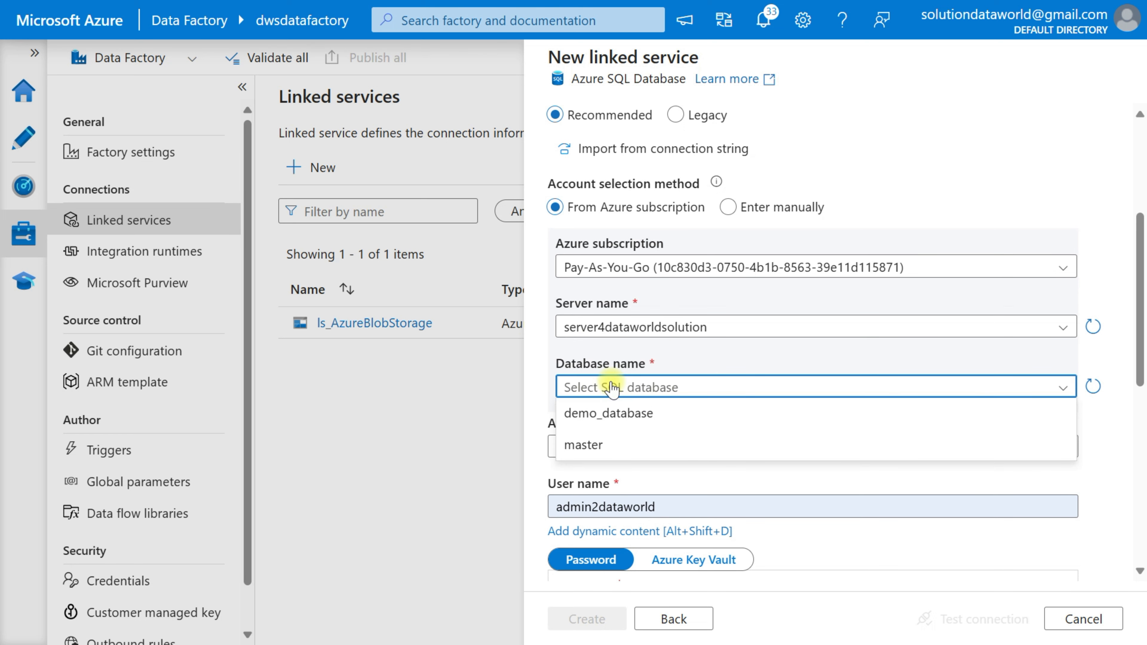
pyautogui.click(616, 417)
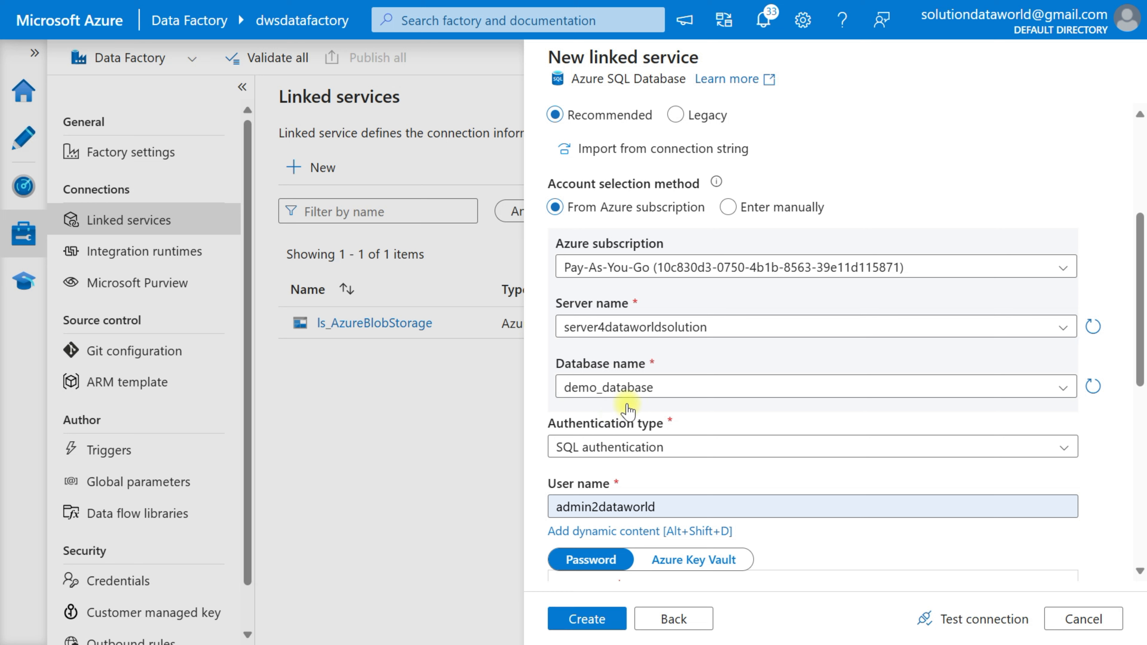
pyautogui.scroll(-1, 678, 355)
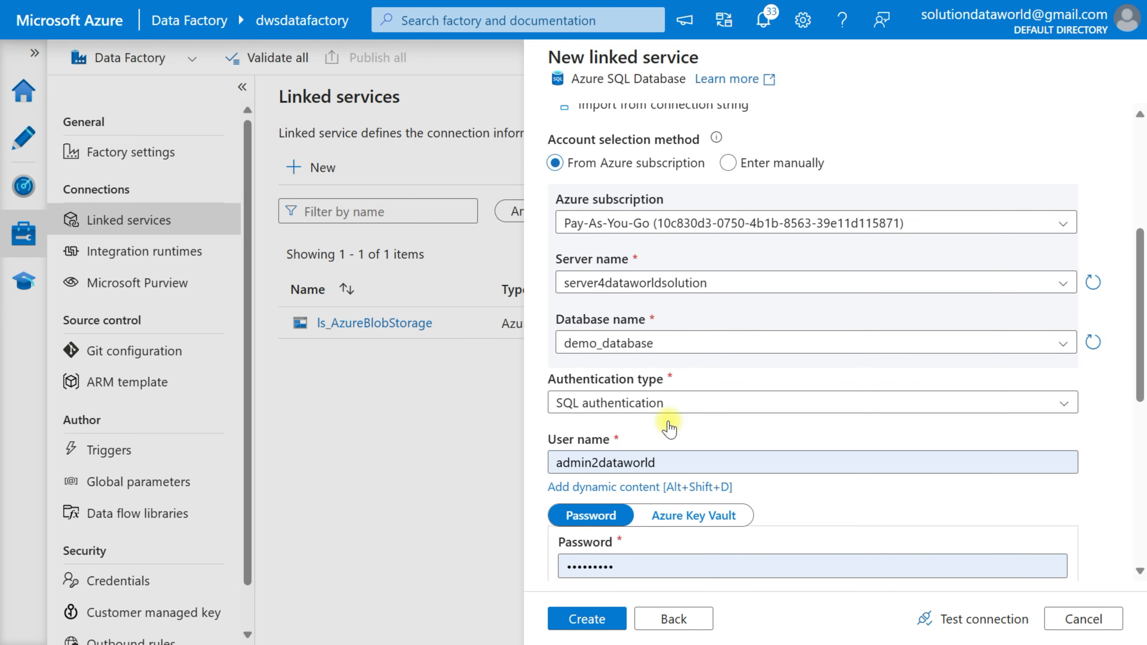
# Step: Test the Azure SQL Database connection and create the linked service
pyautogui.scroll(-1, 670, 427)
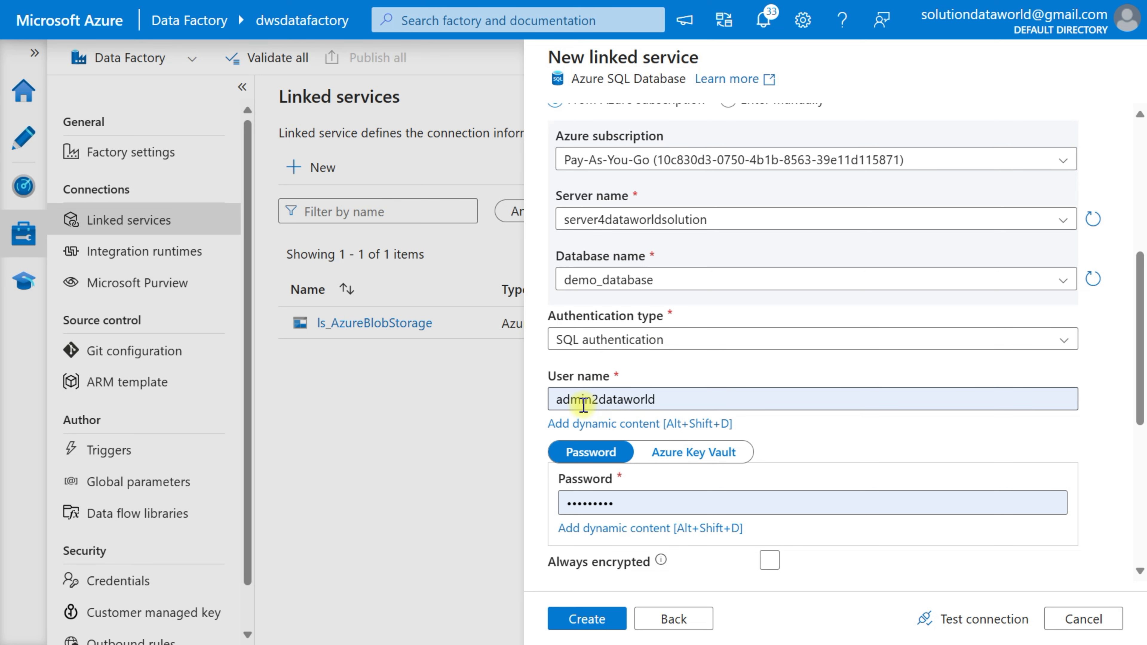
pyautogui.scroll(-2, 689, 406)
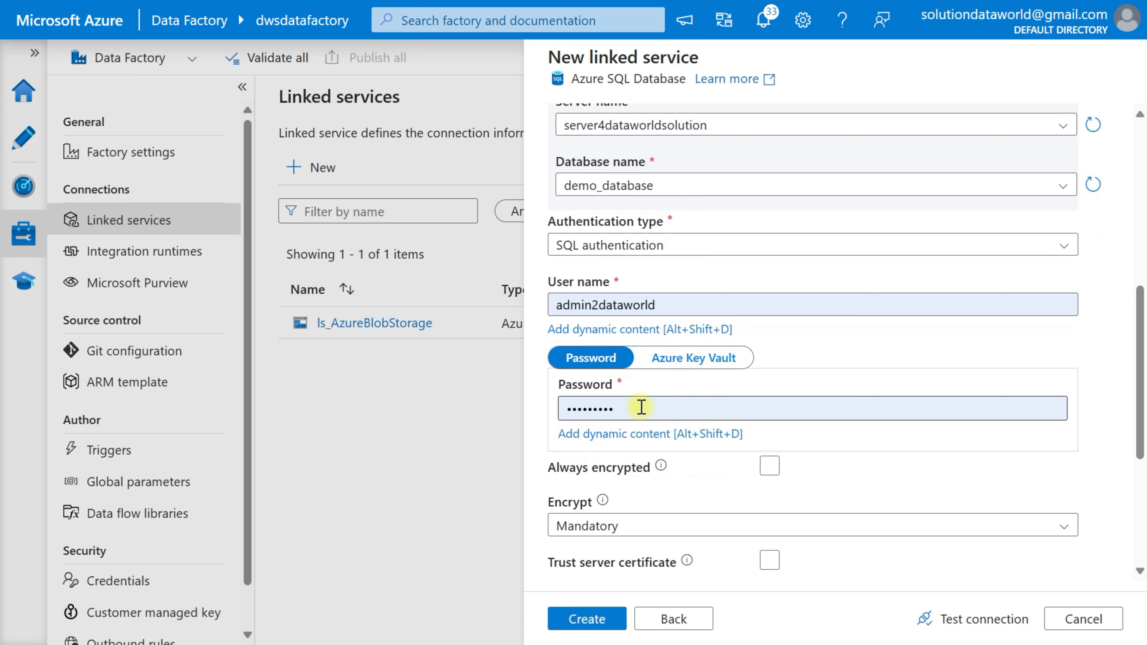
pyautogui.scroll(-3, 641, 409)
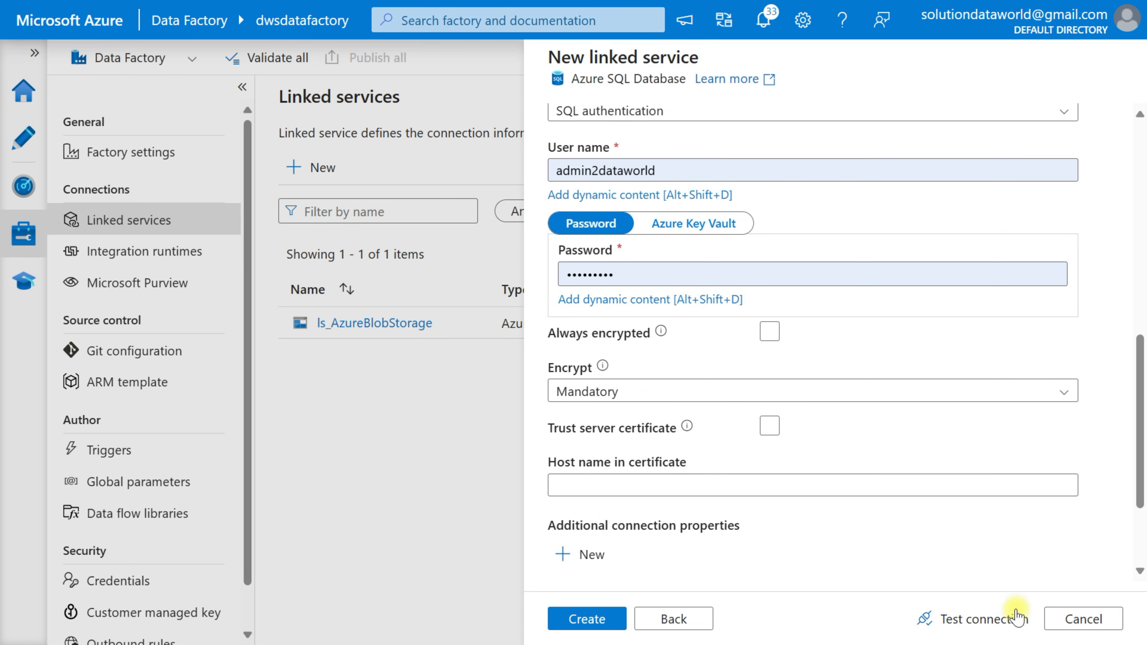
pyautogui.click(983, 626)
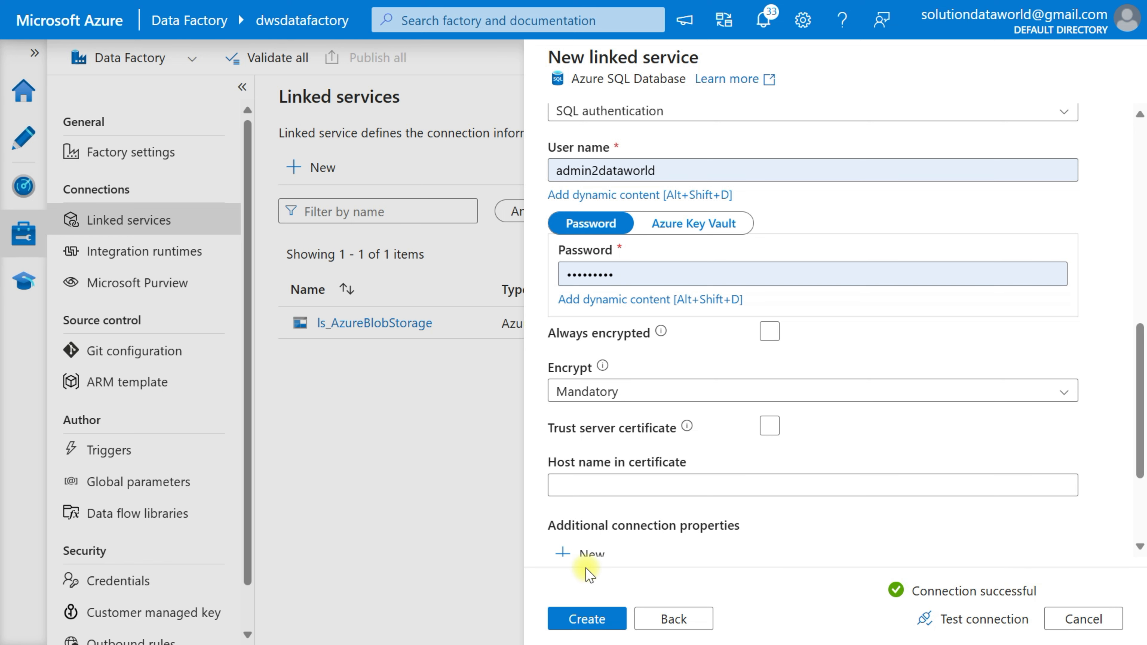
pyautogui.click(583, 618)
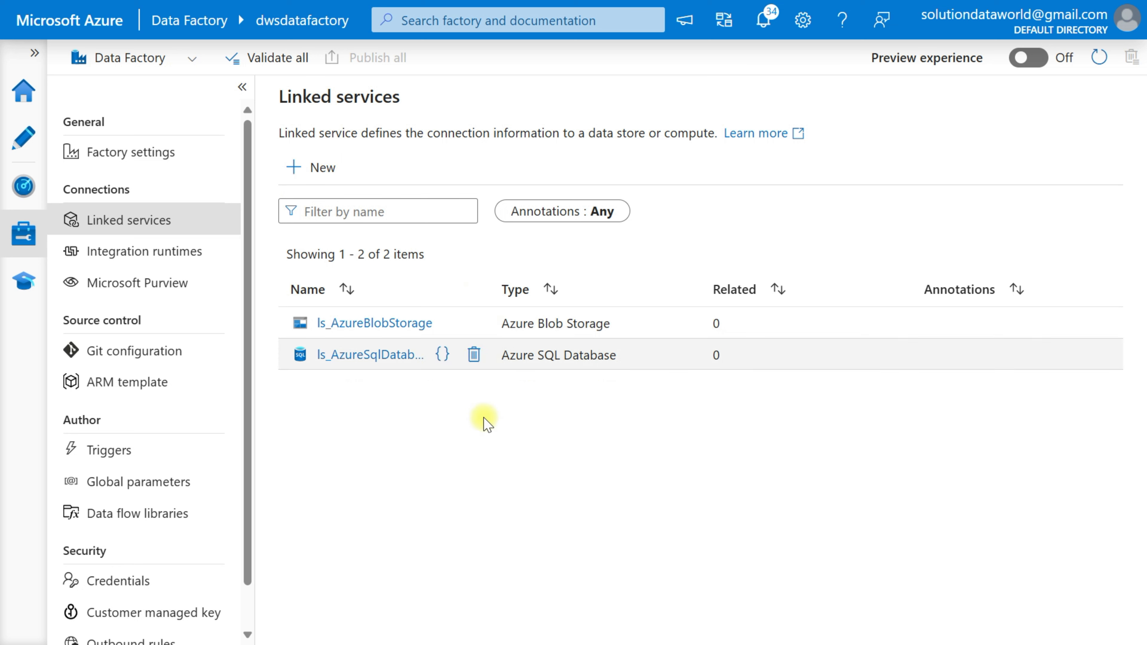
# Step: Start a new dataset using Azure Blob Storage as the data store and DelimitedText as the format
pyautogui.click(19, 129)
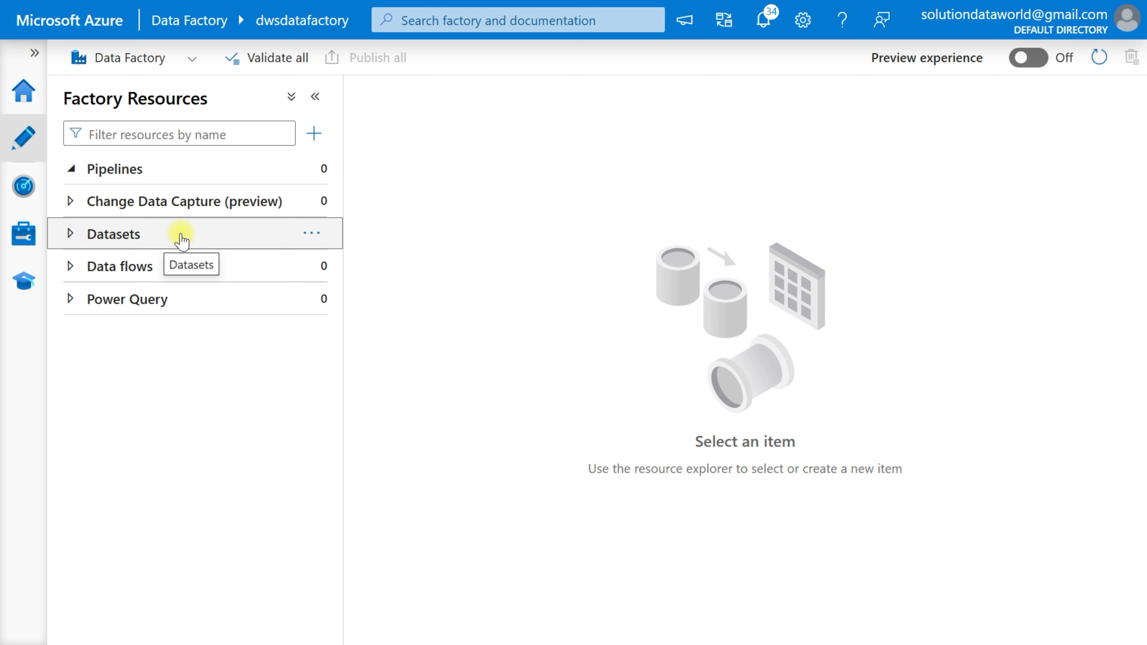
pyautogui.click(314, 232)
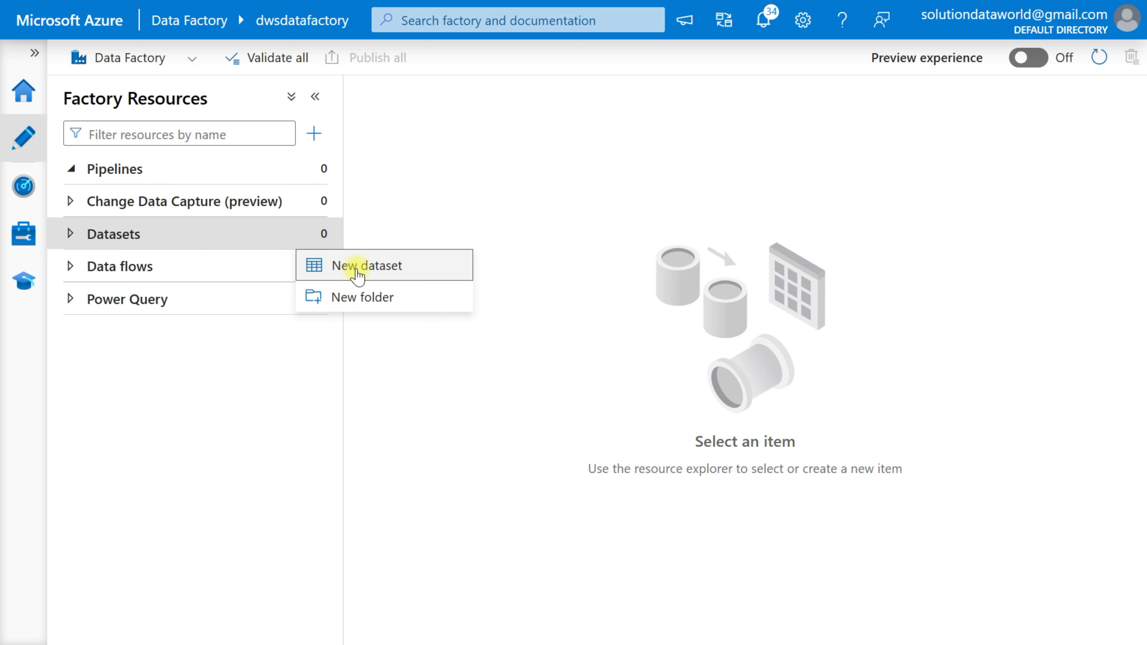
pyautogui.click(377, 267)
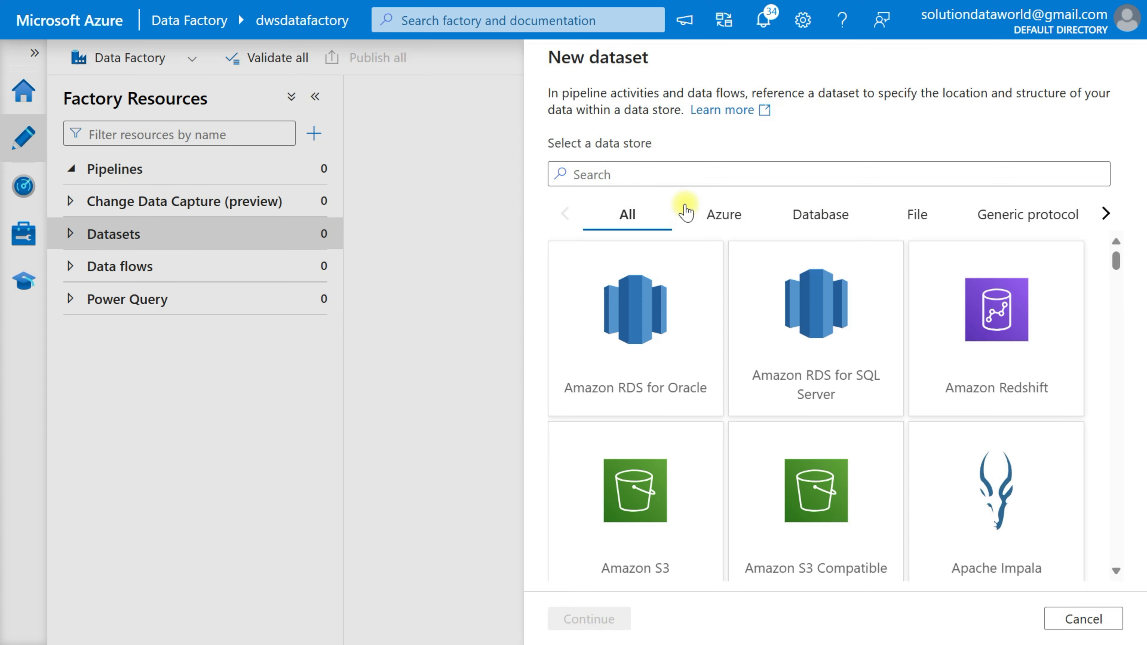
pyautogui.write('azure')
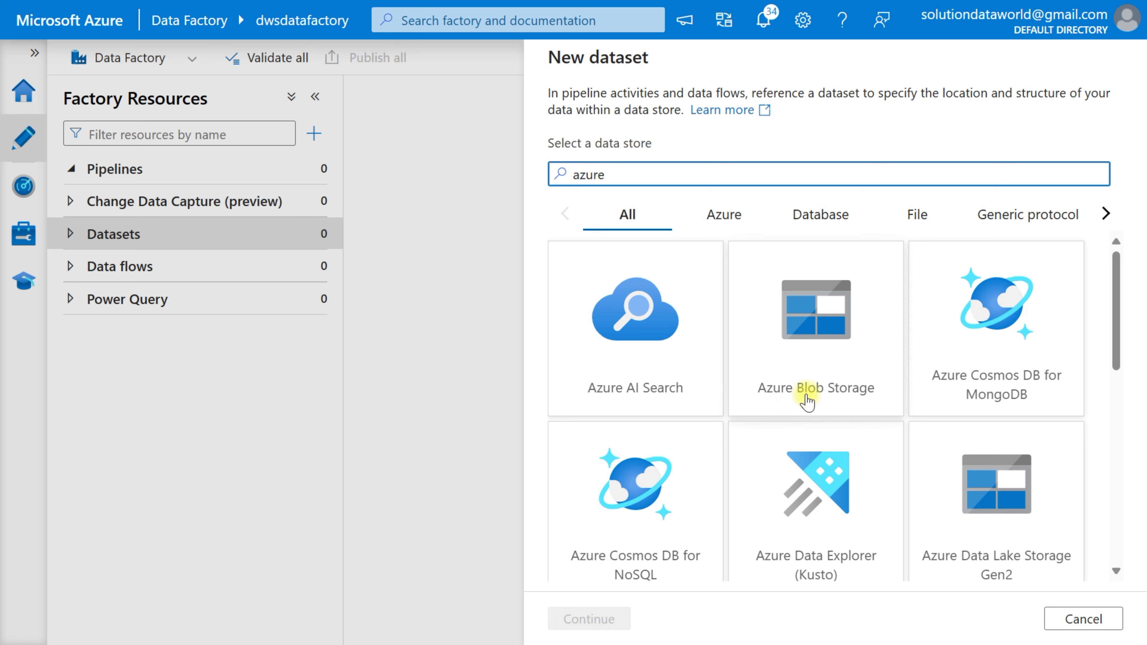
pyautogui.click(819, 384)
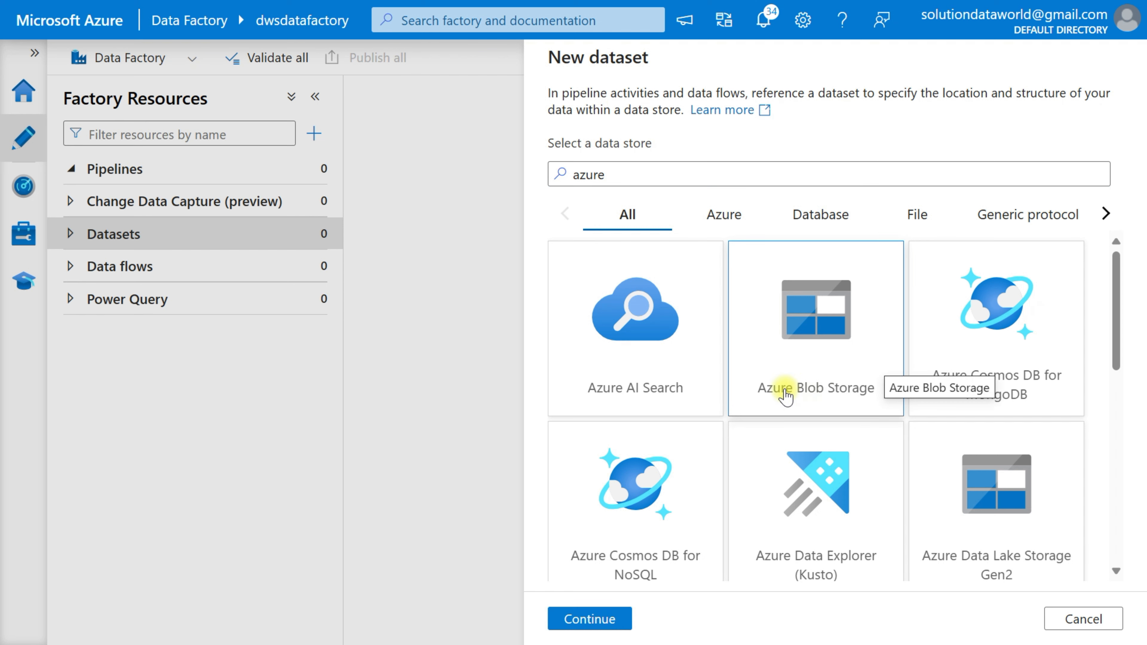
pyautogui.click(589, 619)
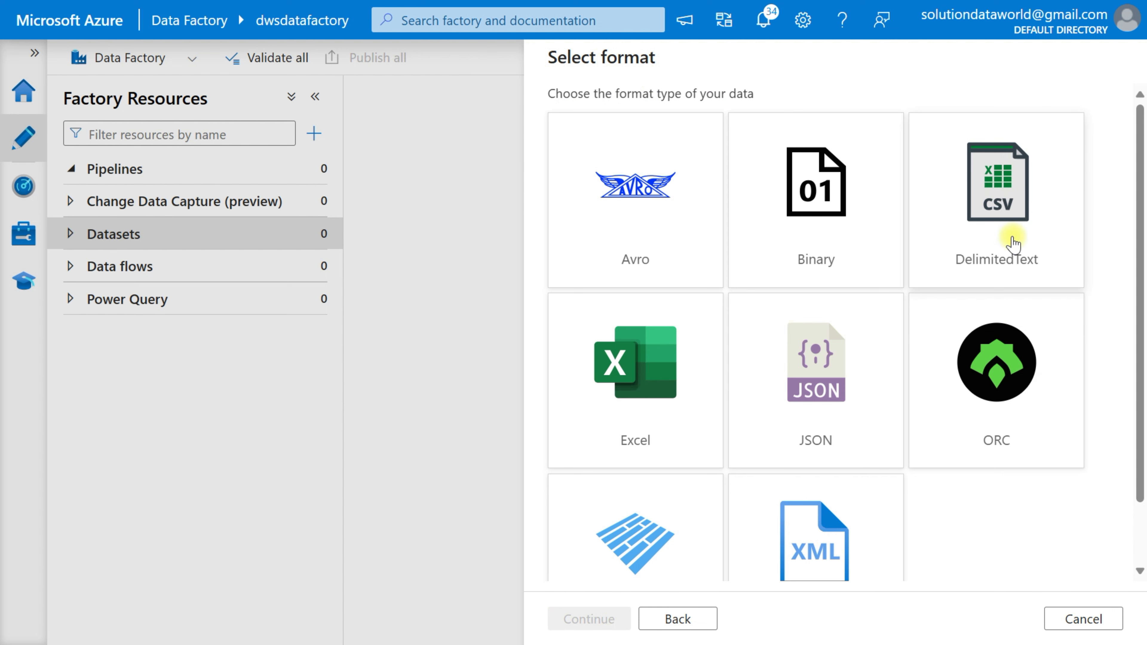
pyautogui.click(1003, 208)
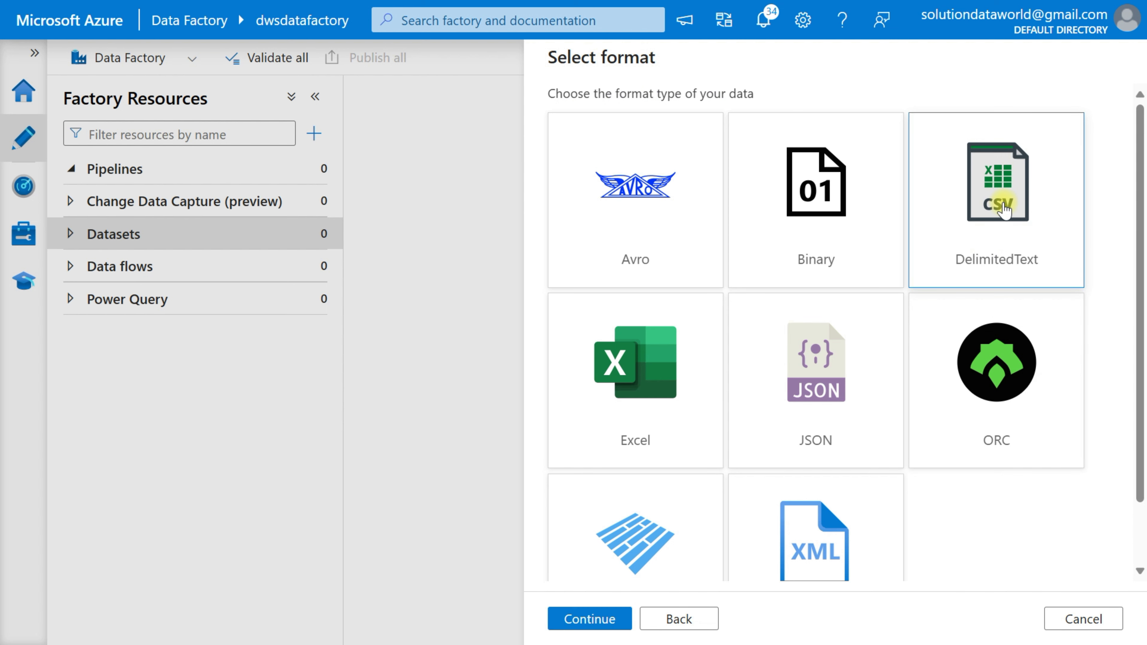
pyautogui.click(582, 617)
# Step: Name the dataset ds_getmetadata and assign it the linked service ls_AzureBlobStorage
pyautogui.click(658, 111)
pyautogui.moveTo(699, 113); pyautogui.dragTo(534, 113)
pyautogui.write('ds_')
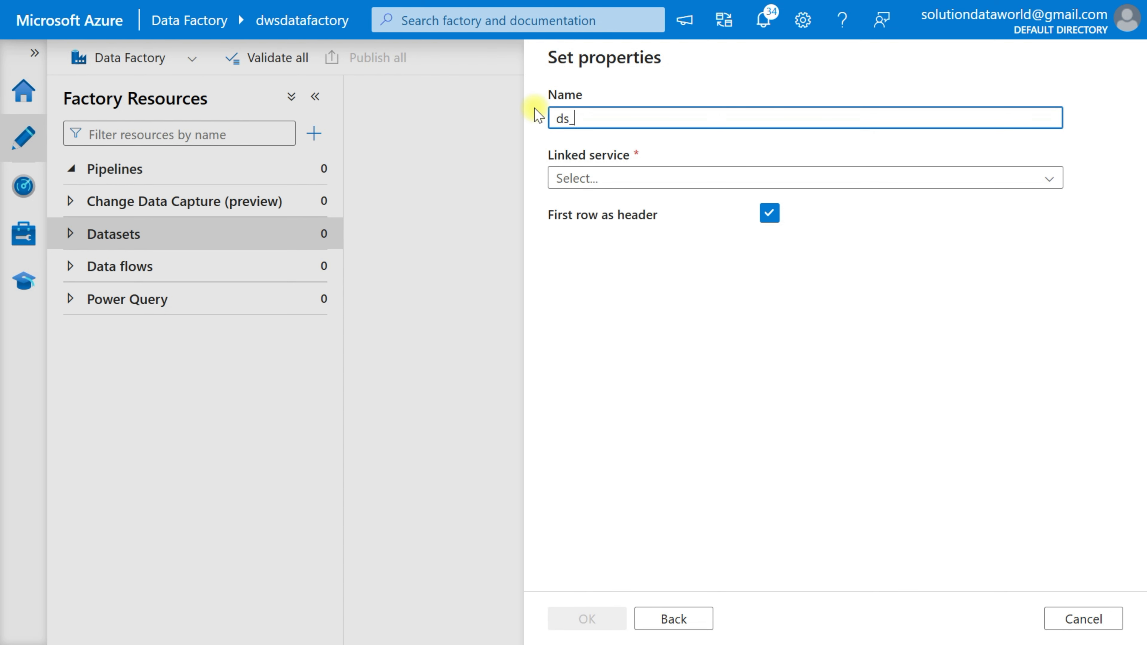
pyautogui.write('getmetadata')
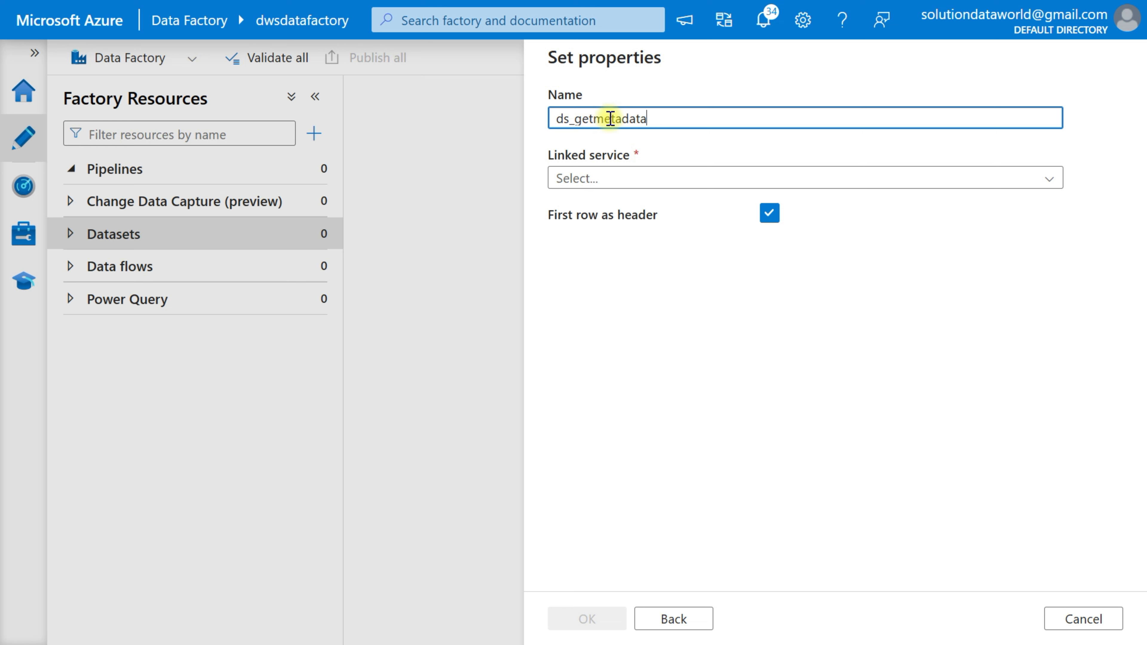
pyautogui.click(630, 178)
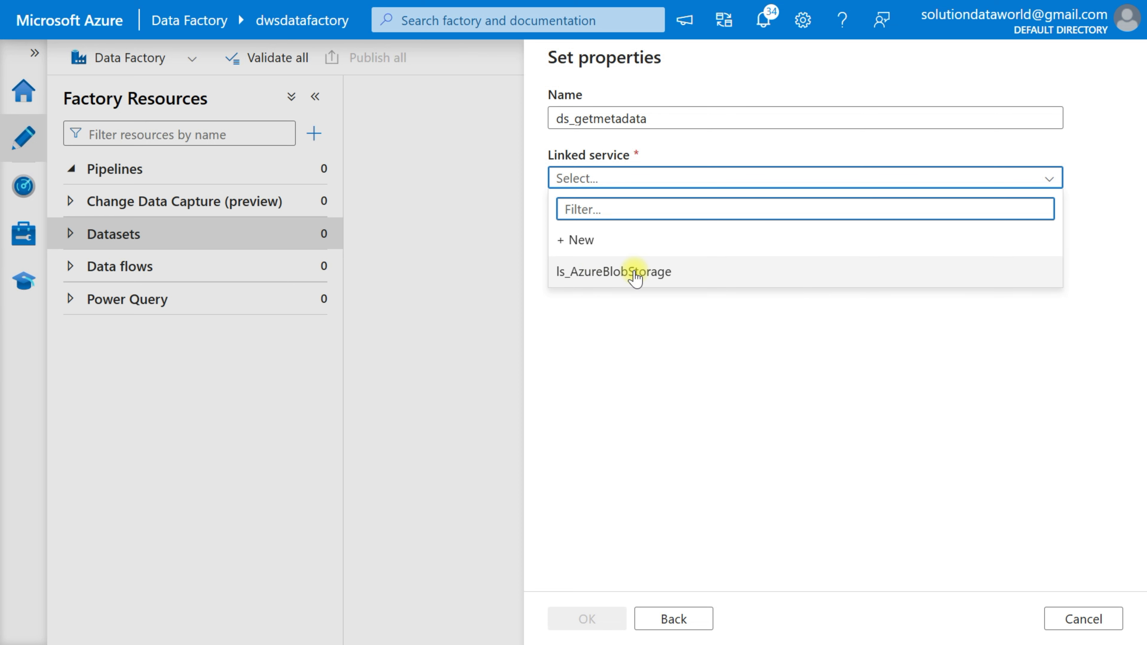
pyautogui.click(635, 272)
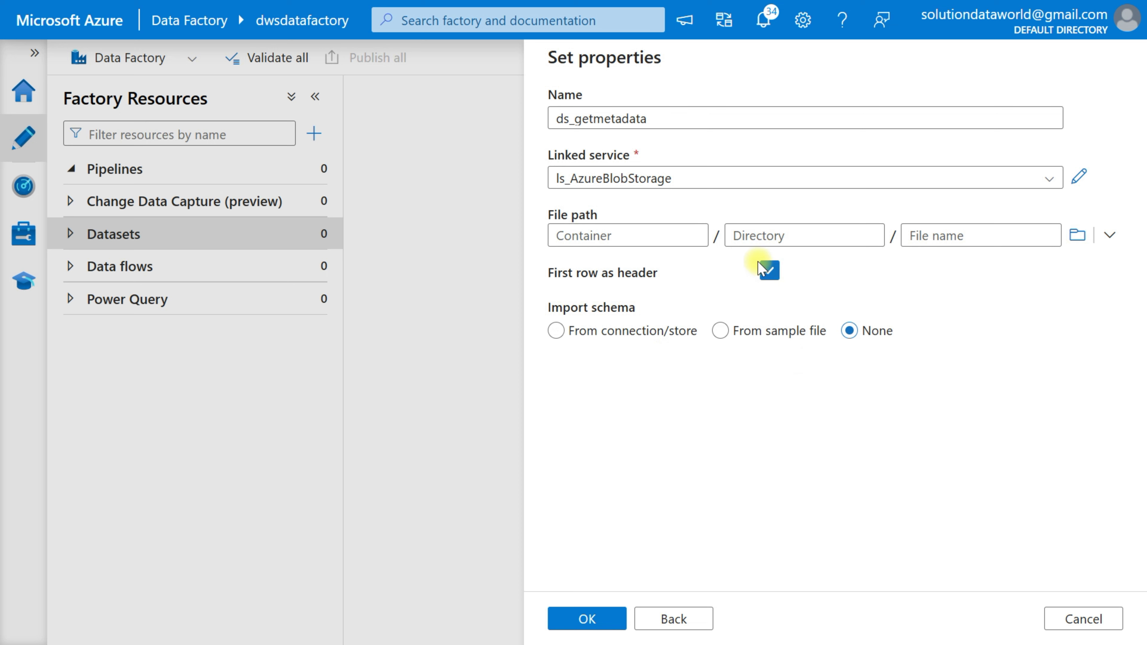
# Step: Create the dataset with the file path sourcedata/Sales and First row as header turned off
pyautogui.click(768, 272)
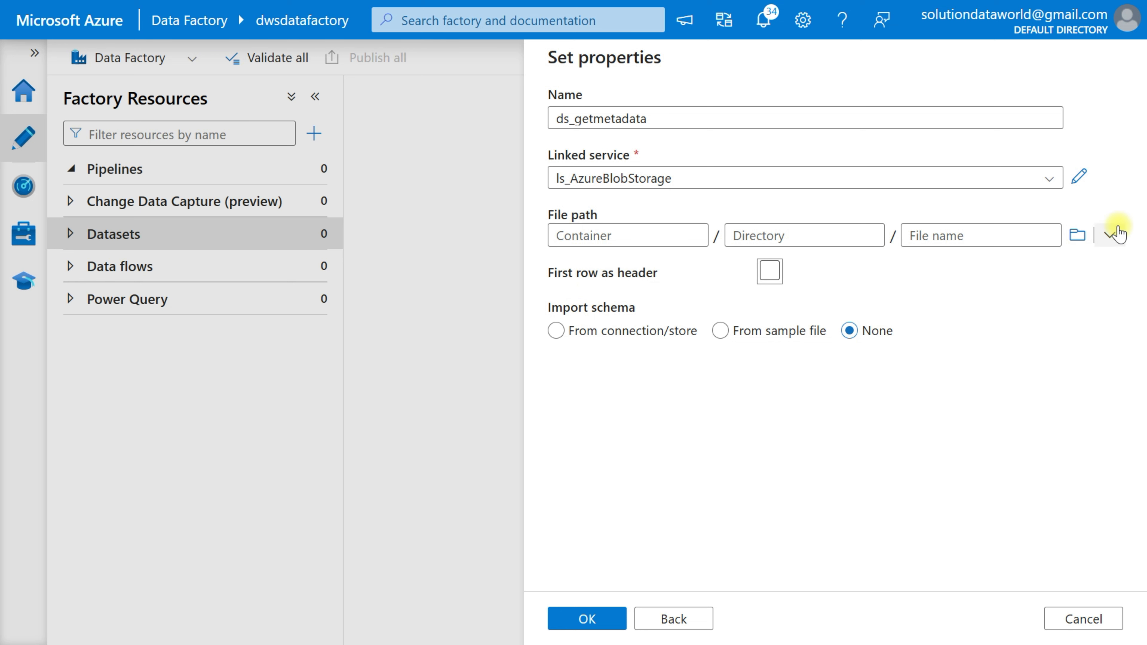
pyautogui.click(1114, 233)
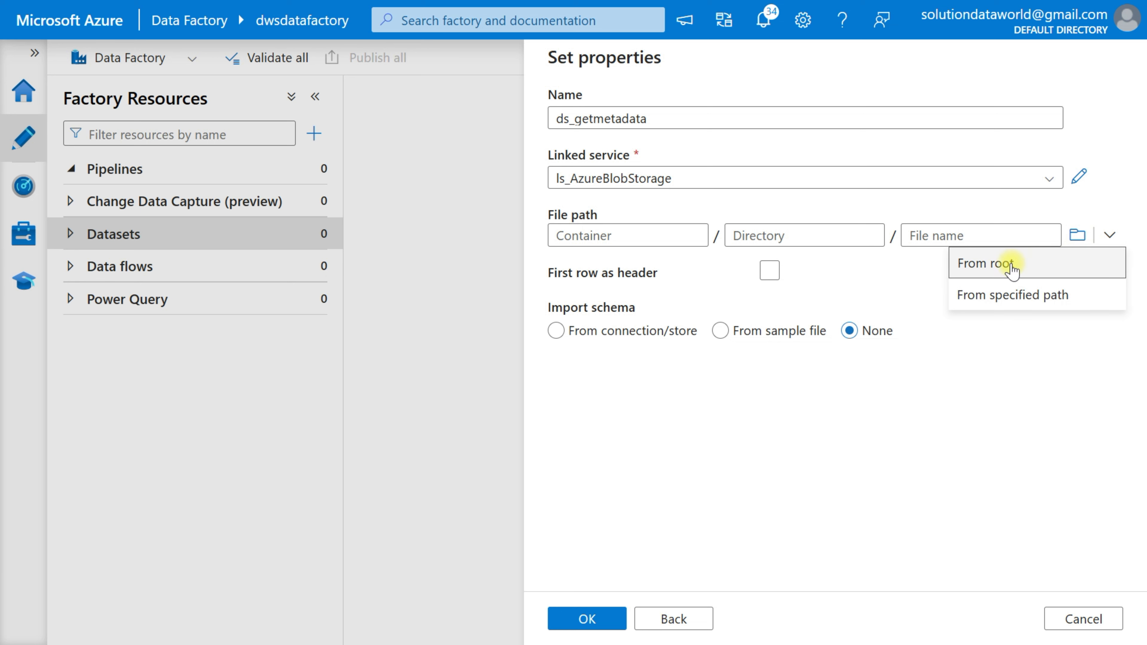
pyautogui.click(1003, 265)
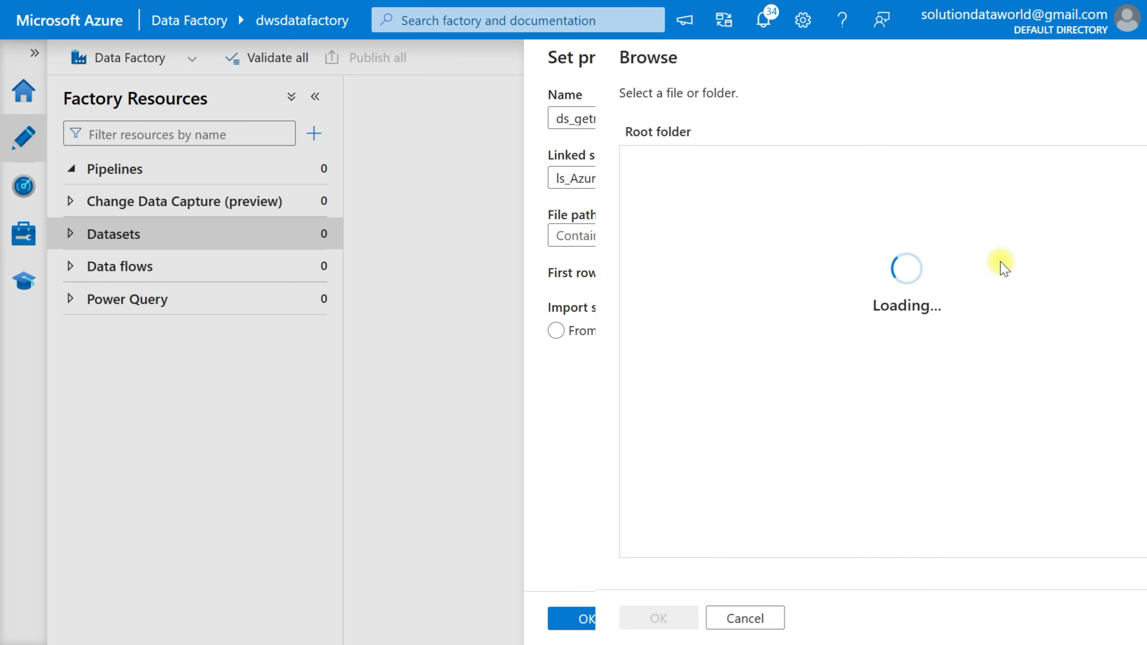
pyautogui.click(600, 232)
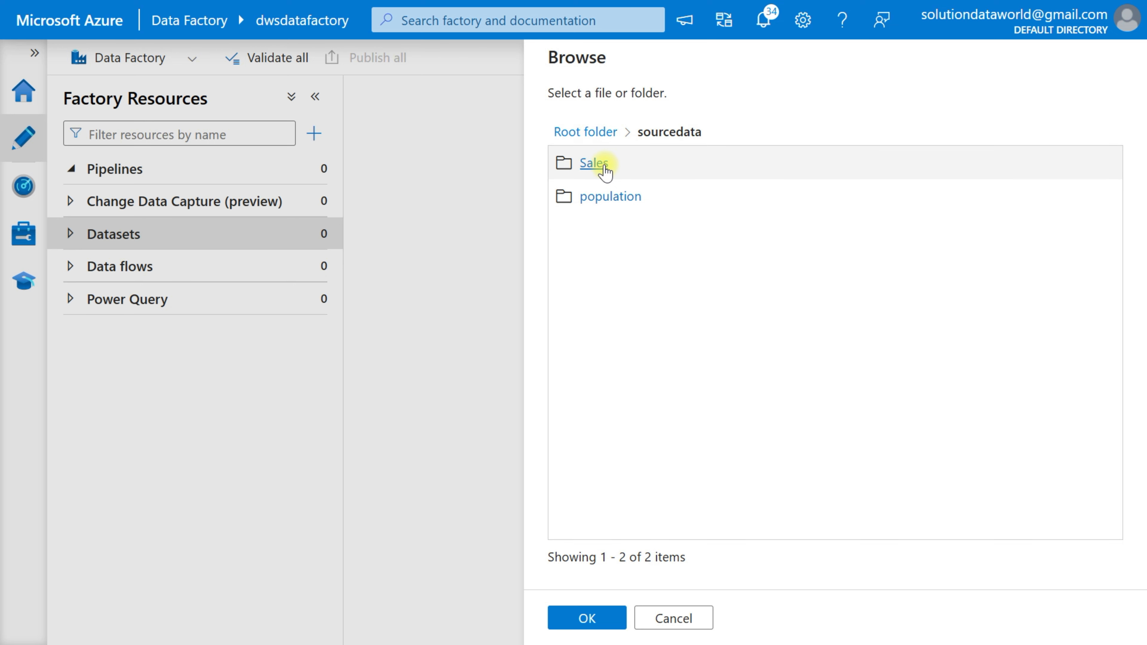
pyautogui.click(593, 163)
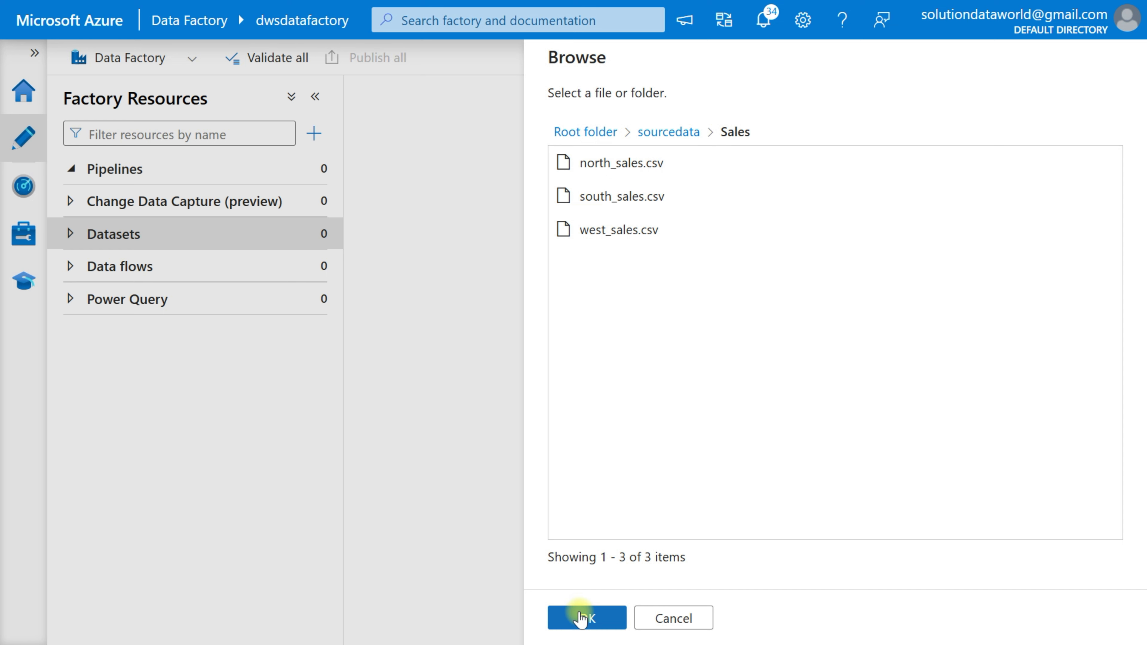
pyautogui.click(581, 618)
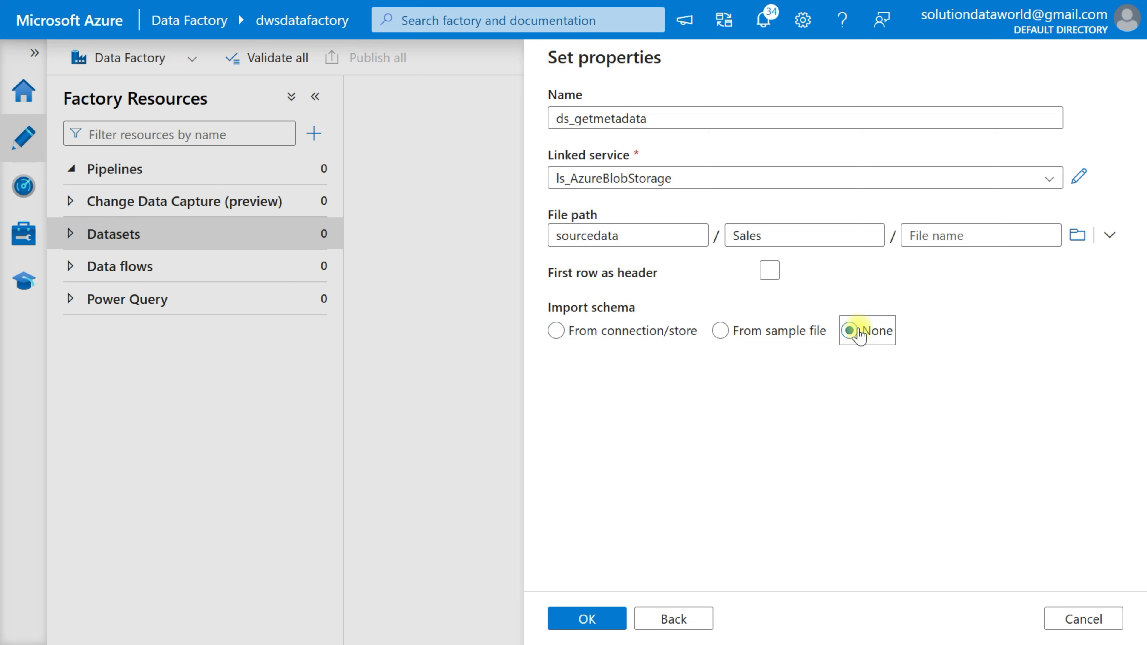
pyautogui.click(591, 616)
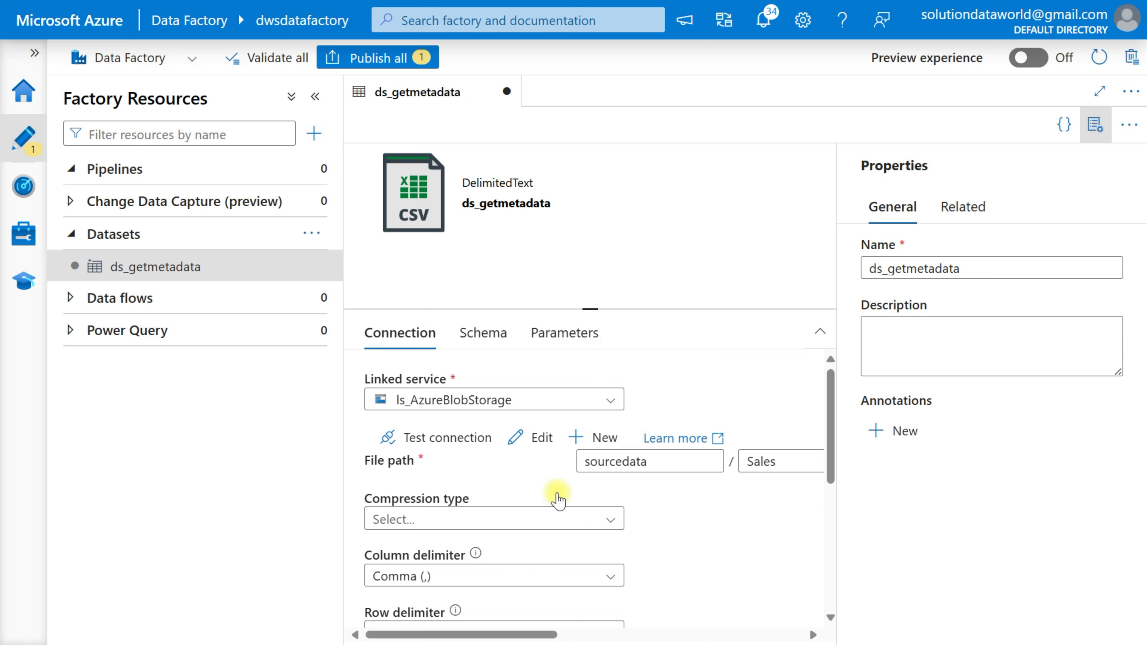
pyautogui.scroll(-6, 558, 498)
pyautogui.scroll(3, 557, 499)
pyautogui.scroll(3, 556, 498)
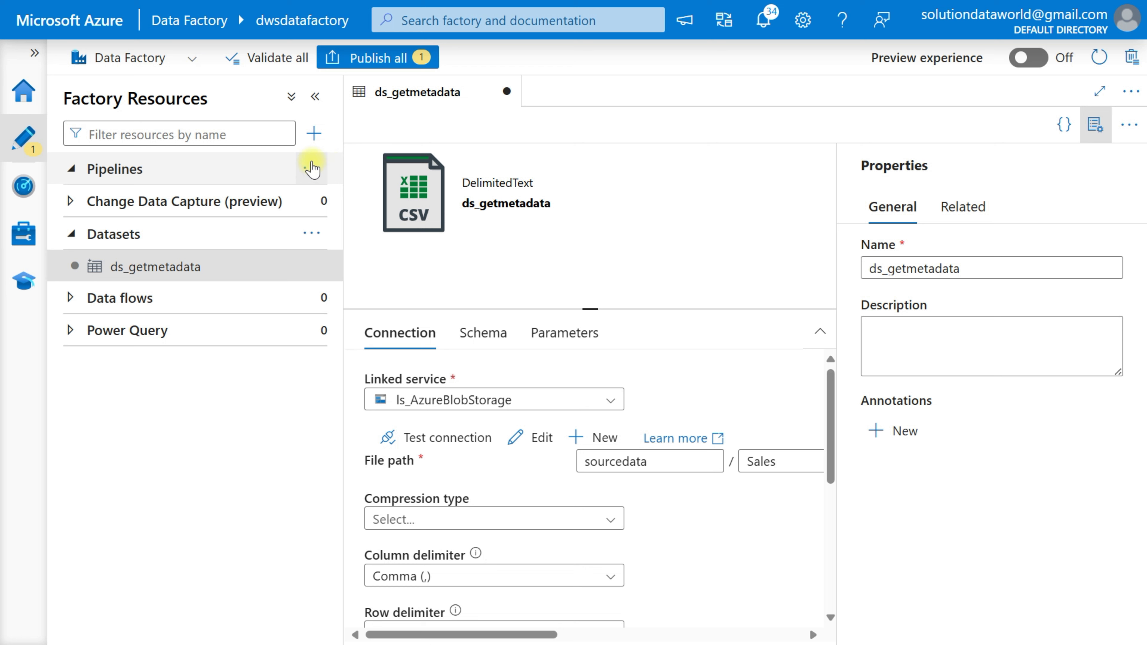
# Step: Create a new pipeline and name it bulkload
pyautogui.click(311, 169)
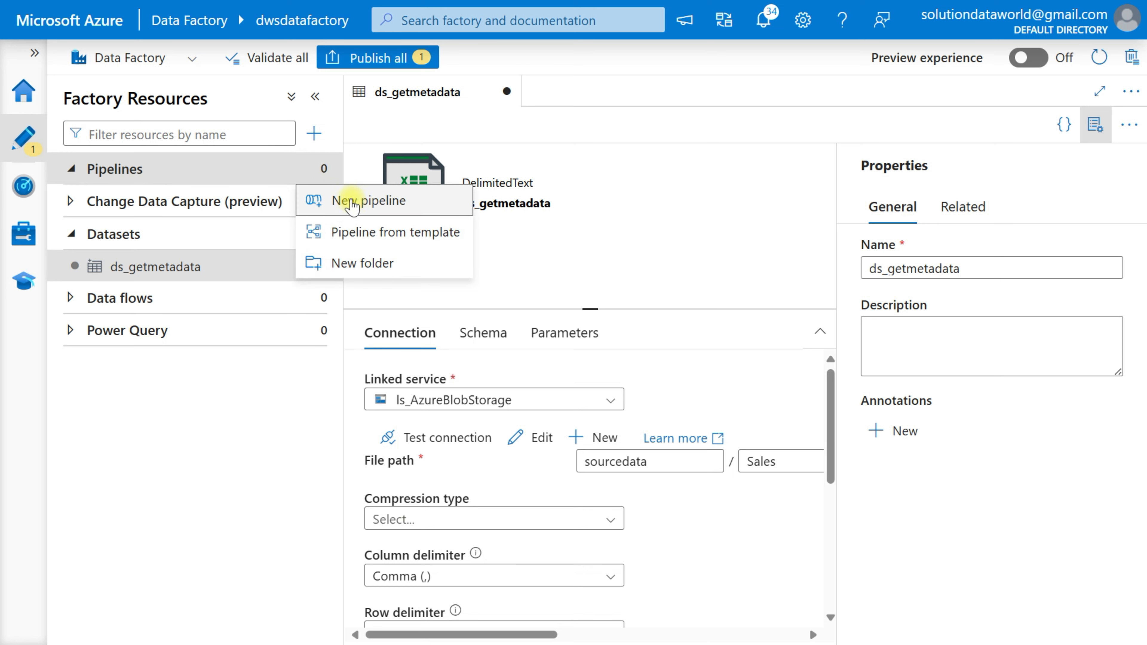
pyautogui.click(353, 201)
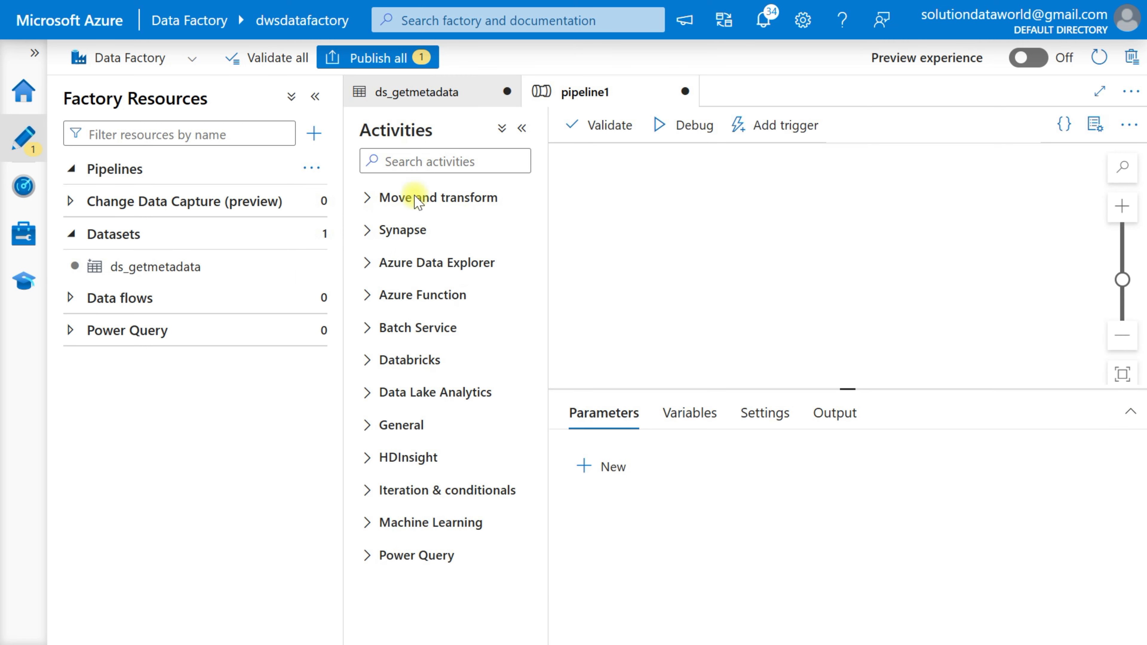
pyautogui.moveTo(960, 268); pyautogui.dragTo(869, 268)
pyautogui.click(869, 268)
pyautogui.write('pulk ')
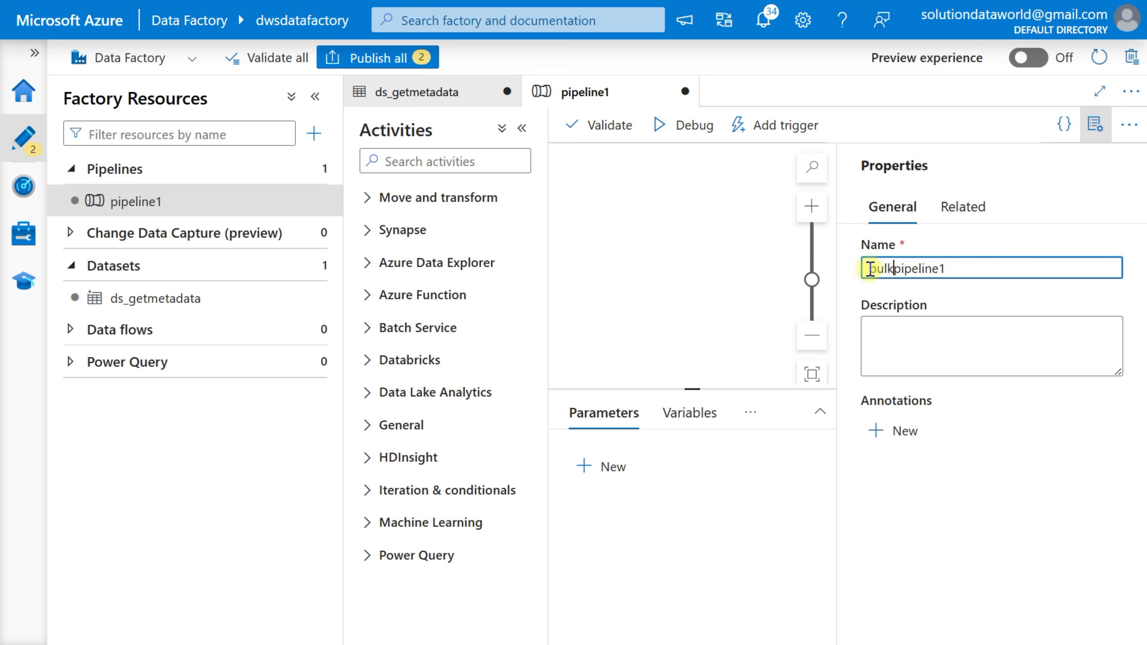
pyautogui.write('lo')
pyautogui.press('BackSpace')
pyautogui.write('lo')
pyautogui.press('Delete')
pyautogui.press('Delete')
pyautogui.press('Delete')
pyautogui.press('Delete')
pyautogui.press('Delete')
pyautogui.press('Delete')
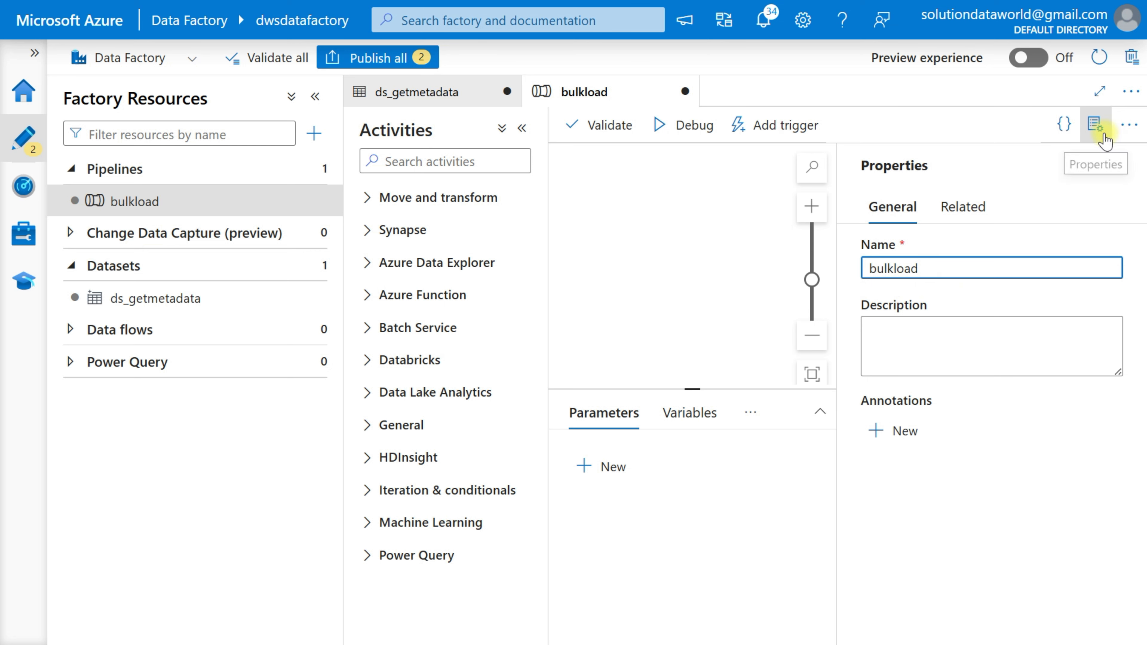
pyautogui.click(1096, 127)
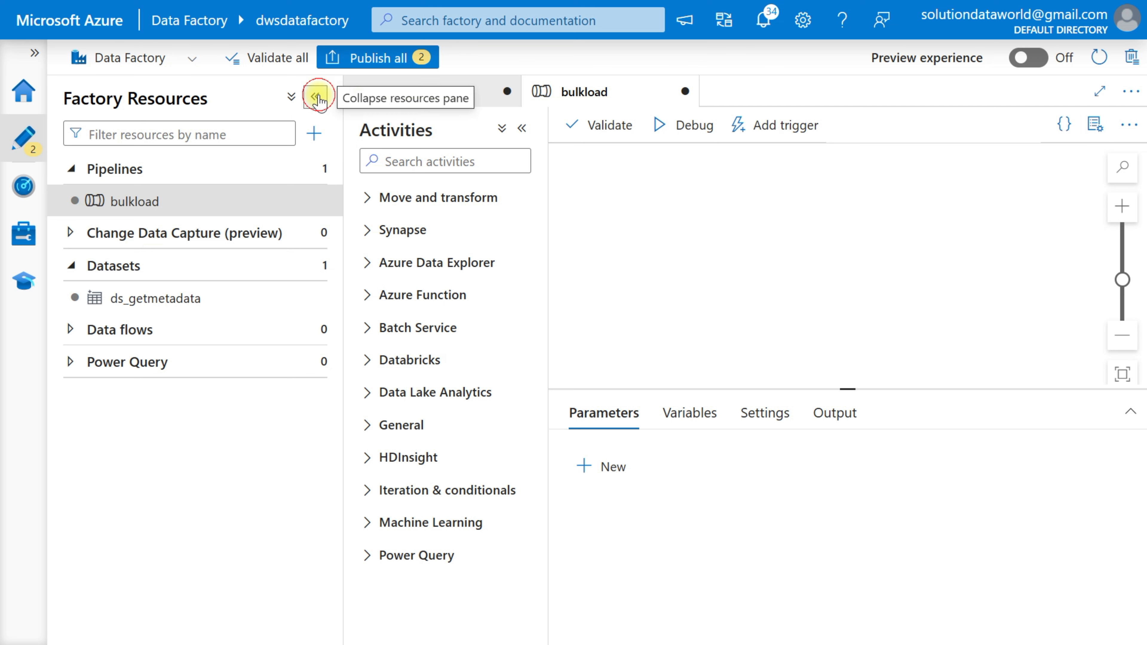
# Step: Add a Get Metadata activity to the bulkload pipeline's canvas and clear the activity search
pyautogui.click(317, 97)
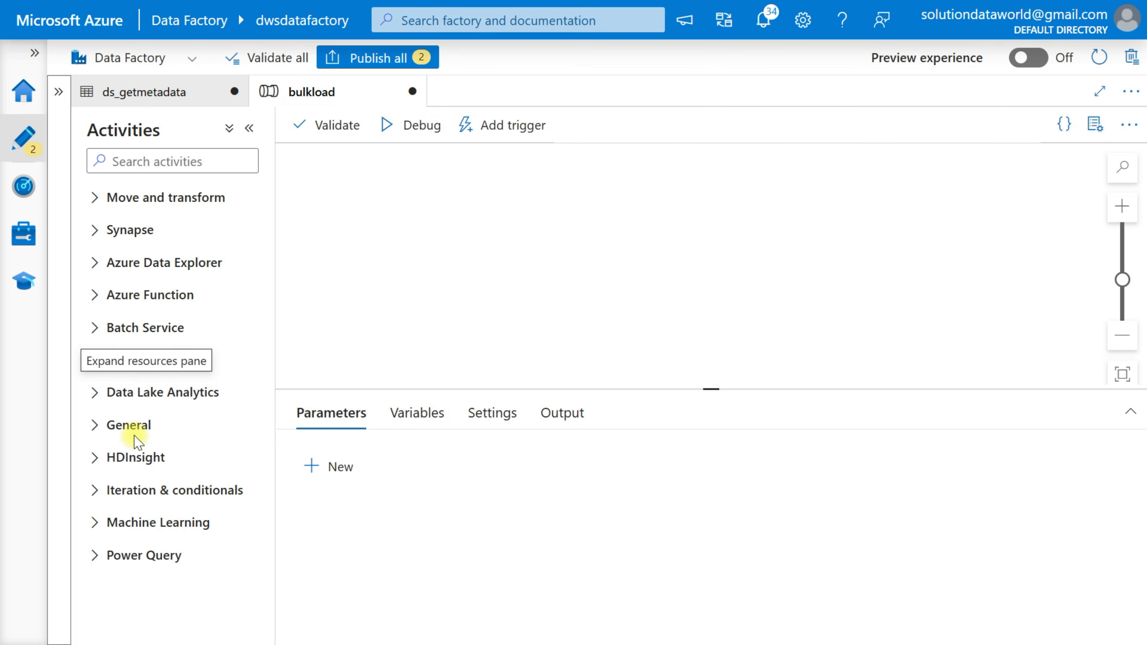
pyautogui.click(128, 425)
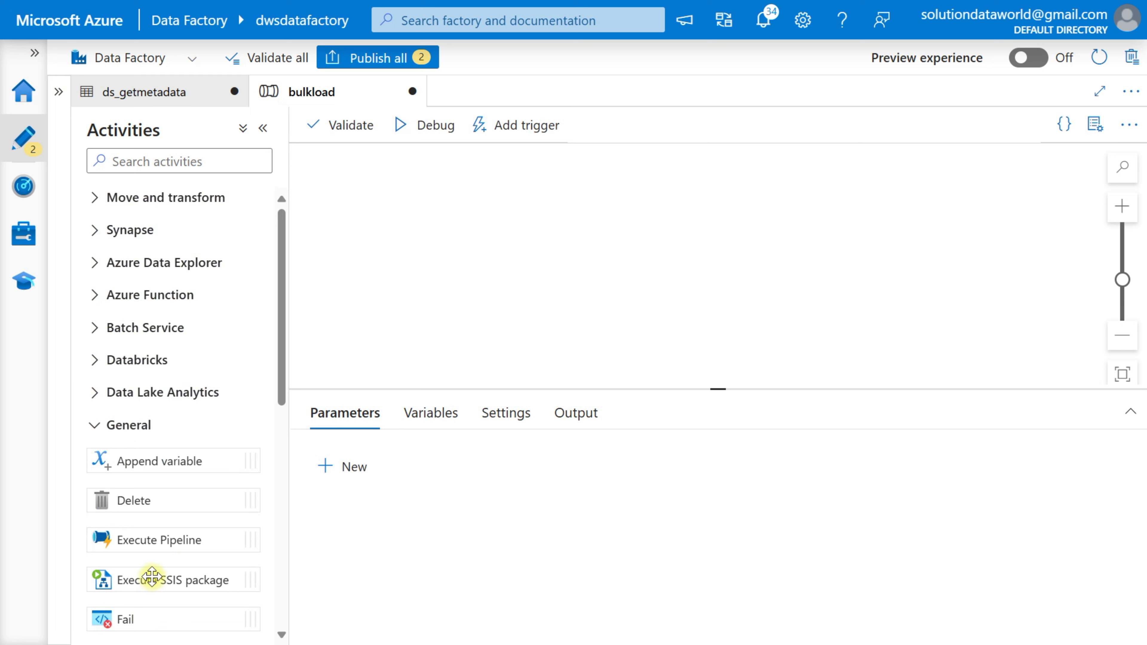
pyautogui.scroll(-5, 152, 577)
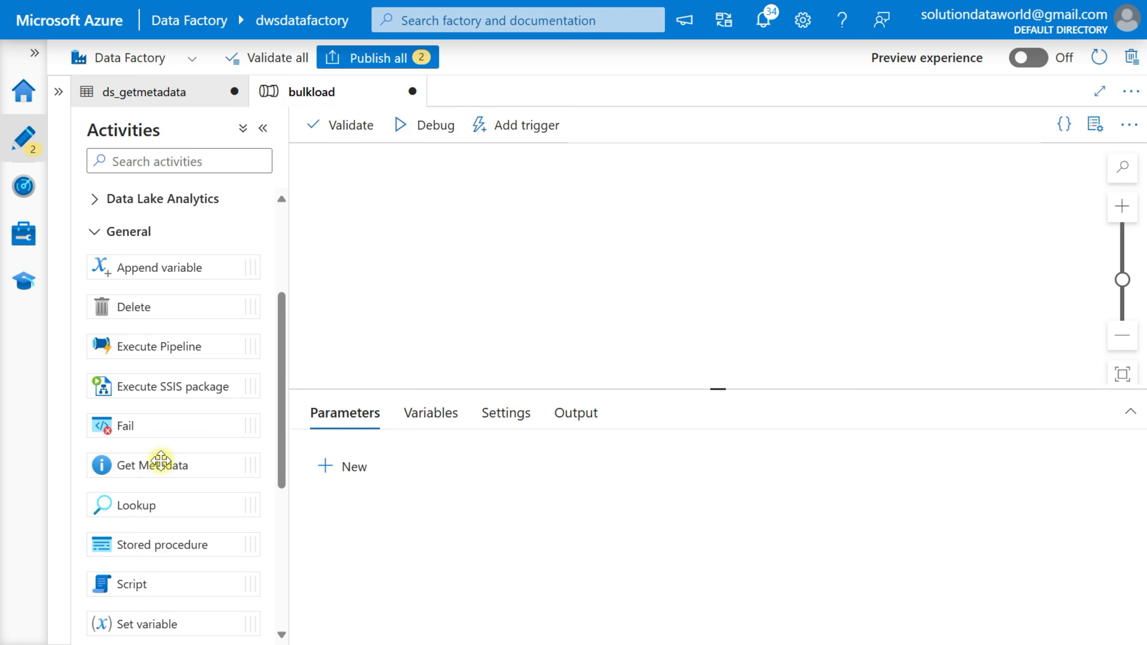
pyautogui.moveTo(155, 469)
pyautogui.mouseDown()
pyautogui.moveTo(410, 266)
pyautogui.moveTo(113, 496)
pyautogui.moveTo(148, 467)
pyautogui.mouseUp()
pyautogui.click(143, 158)
pyautogui.write('get')
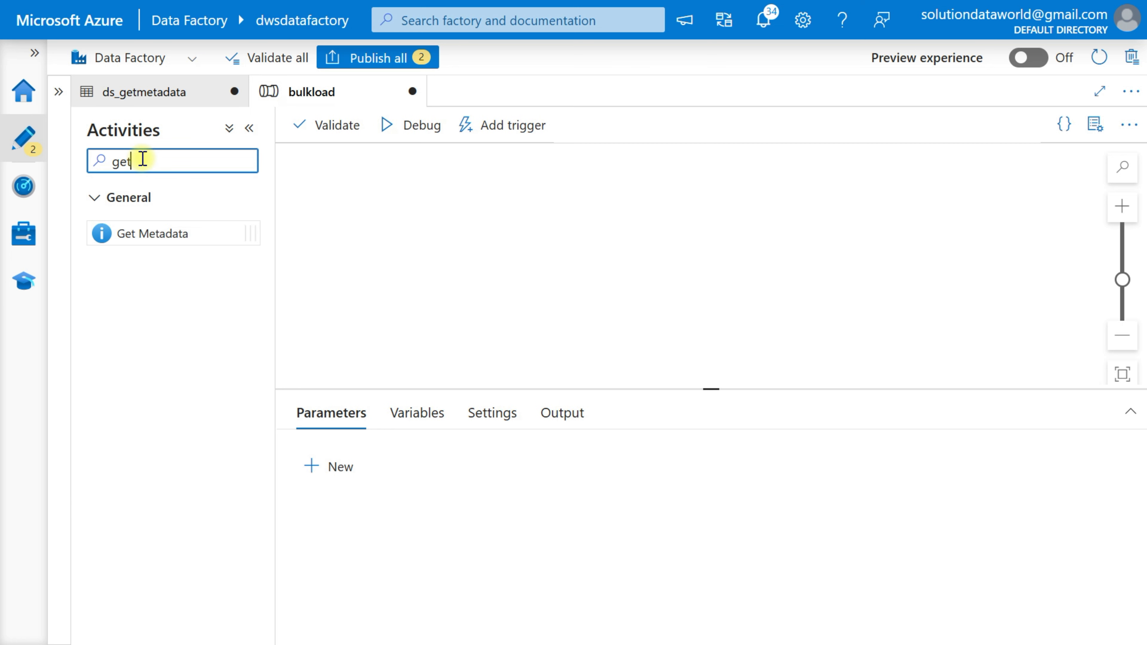
pyautogui.moveTo(154, 234); pyautogui.dragTo(438, 254)
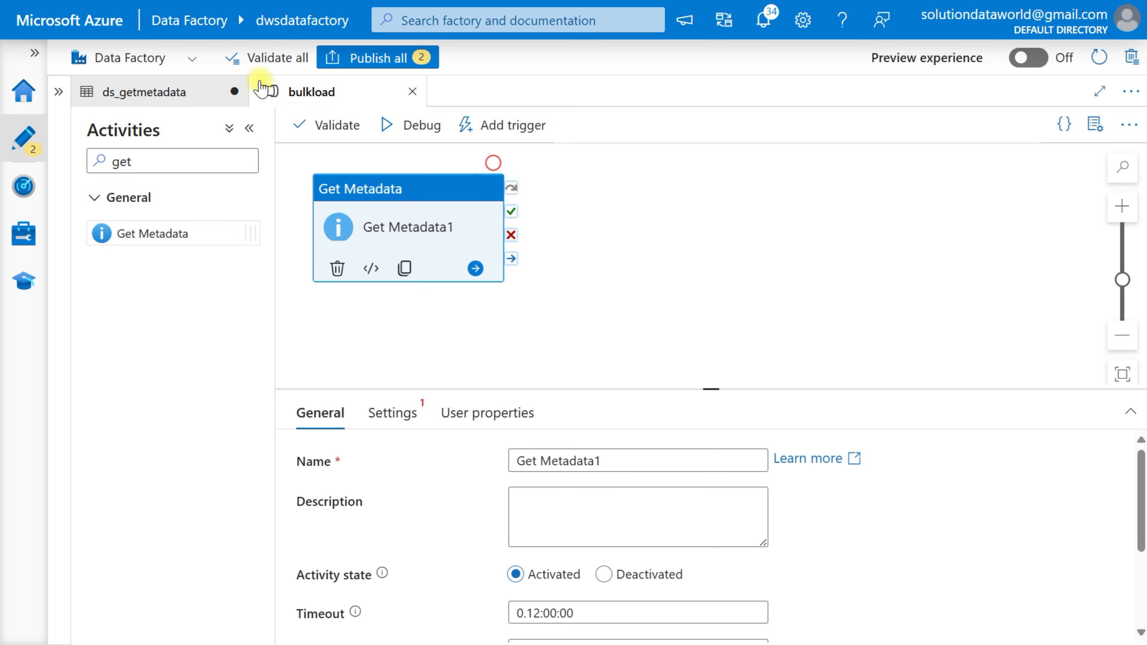
pyautogui.moveTo(176, 159); pyautogui.dragTo(96, 160)
pyautogui.press('BackSpace')
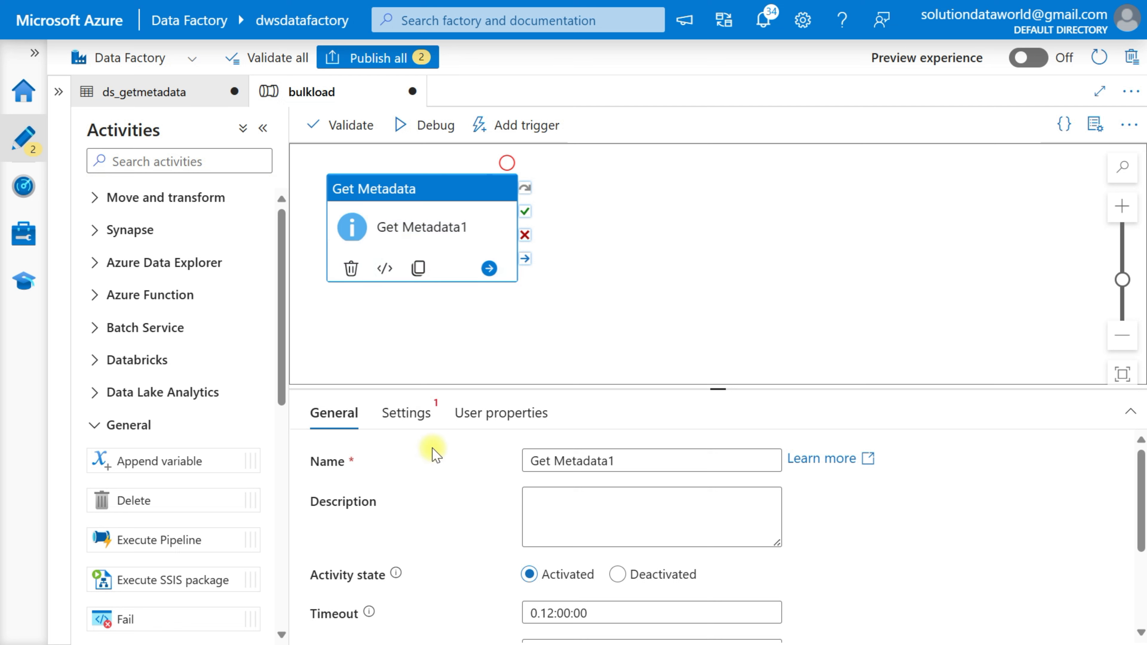
# Step: Rename the Get Metadata1 activity to Get Metadata and review its general timeout and retry options
pyautogui.scroll(-3, 436, 453)
pyautogui.scroll(3, 435, 454)
pyautogui.click(635, 461)
pyautogui.press('BackSpace')
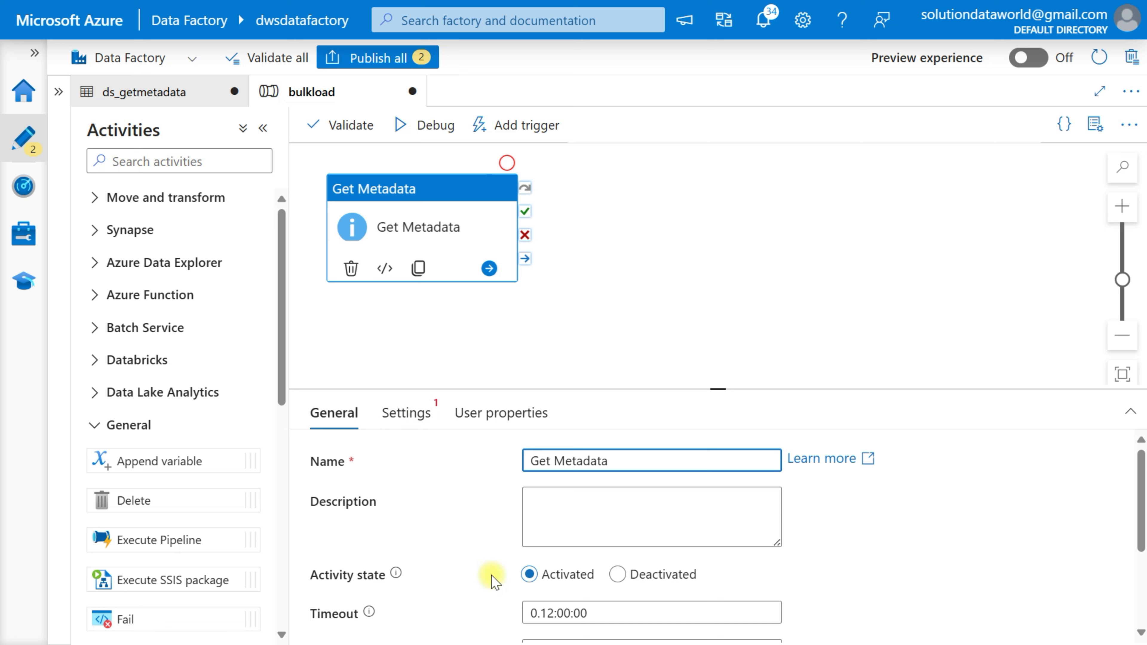
pyautogui.scroll(-3, 492, 578)
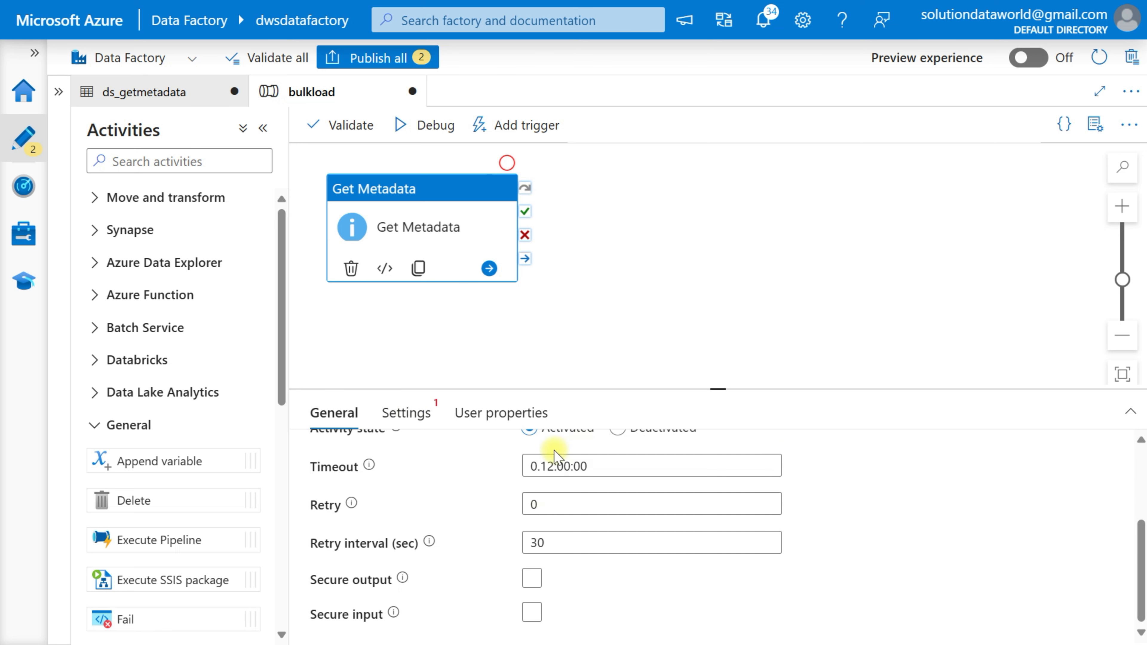
pyautogui.scroll(3, 555, 452)
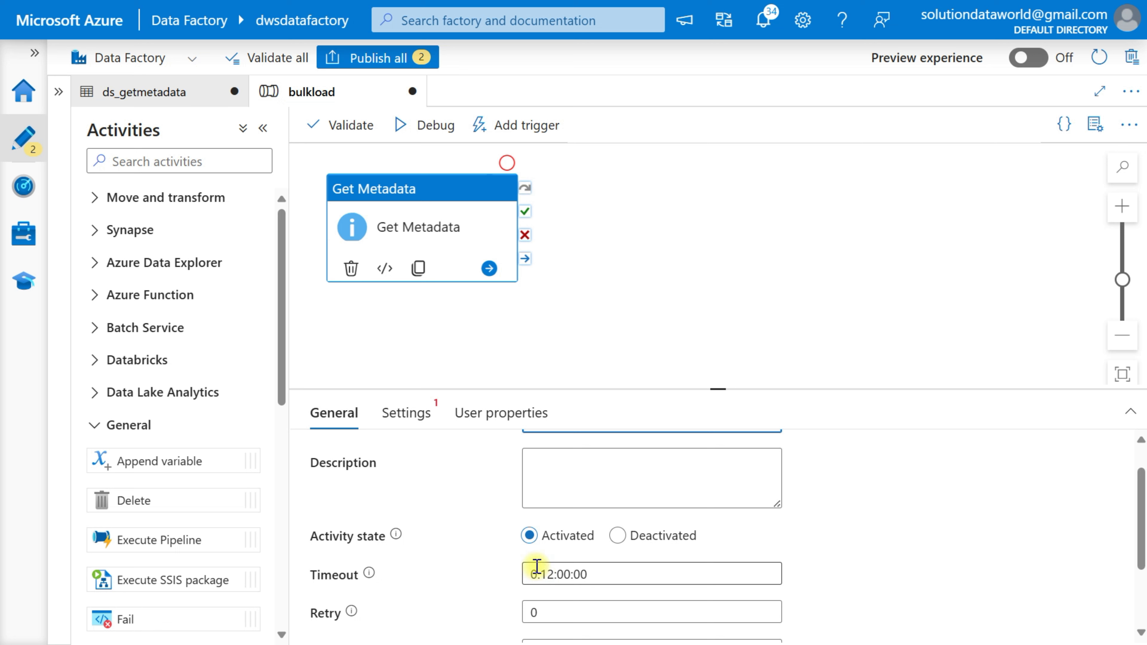
pyautogui.scroll(-3, 537, 567)
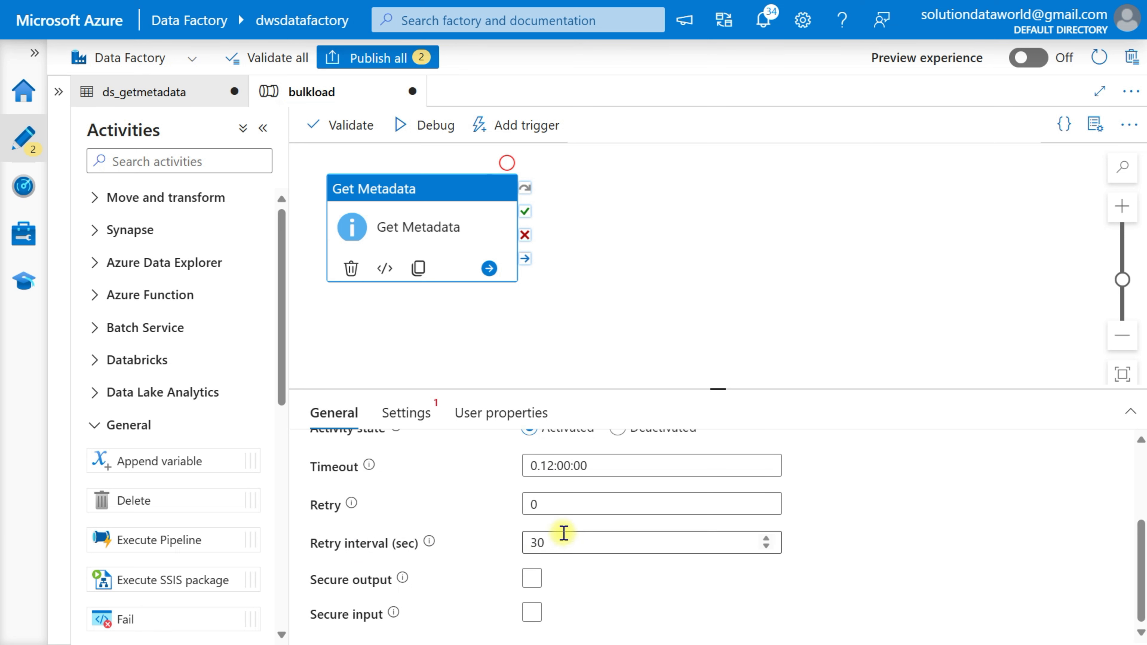
pyautogui.scroll(1, 379, 431)
# Step: Assign the ds_getmetadata dataset to the Get Metadata activity and add Child items to its field list
pyautogui.click(401, 418)
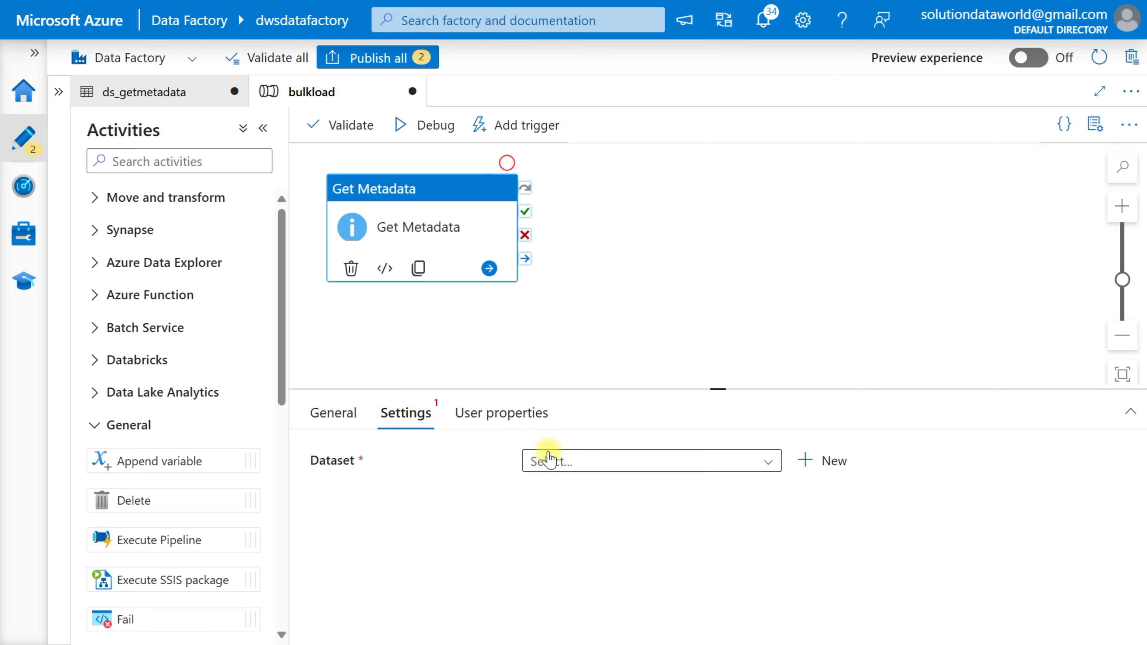
pyautogui.click(564, 466)
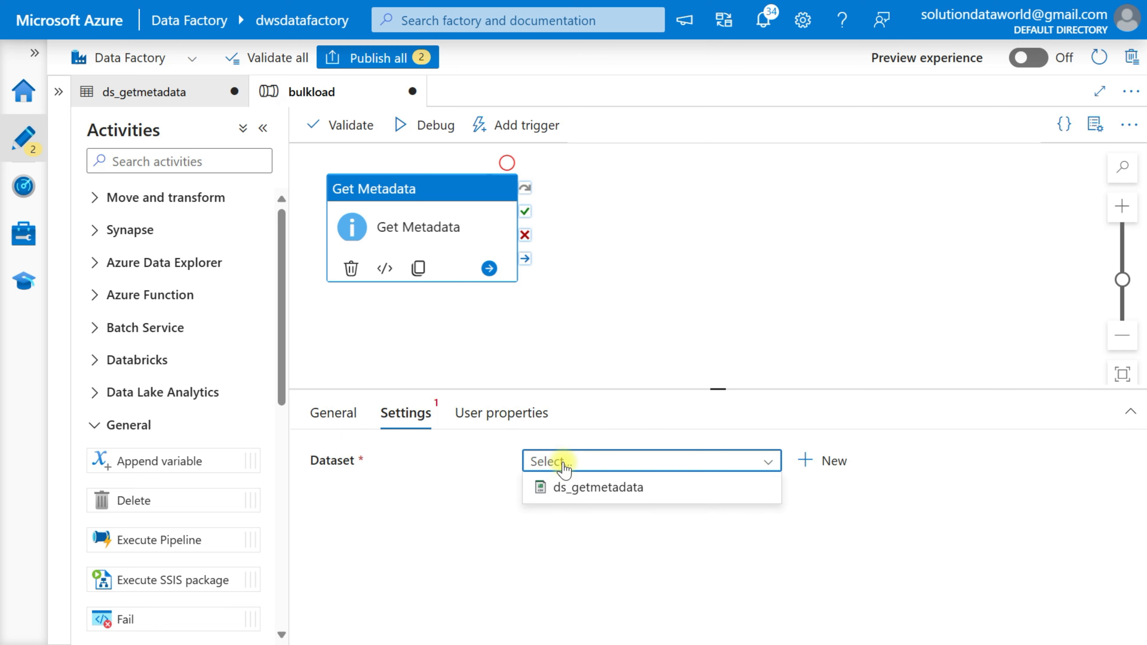
pyautogui.click(583, 490)
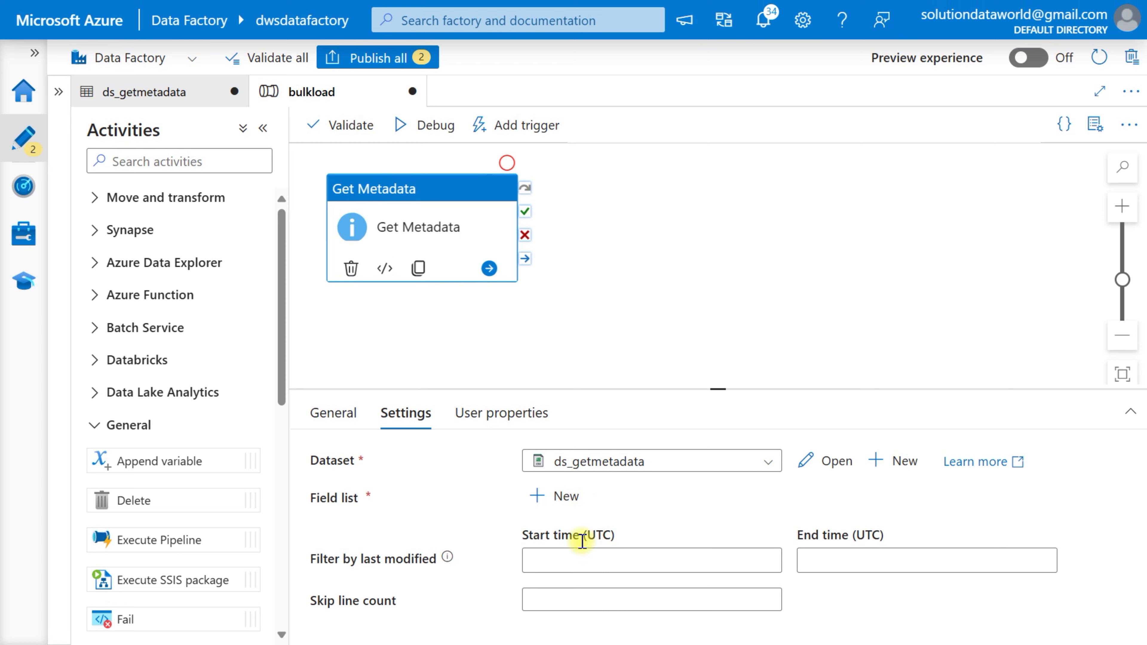
pyautogui.click(558, 497)
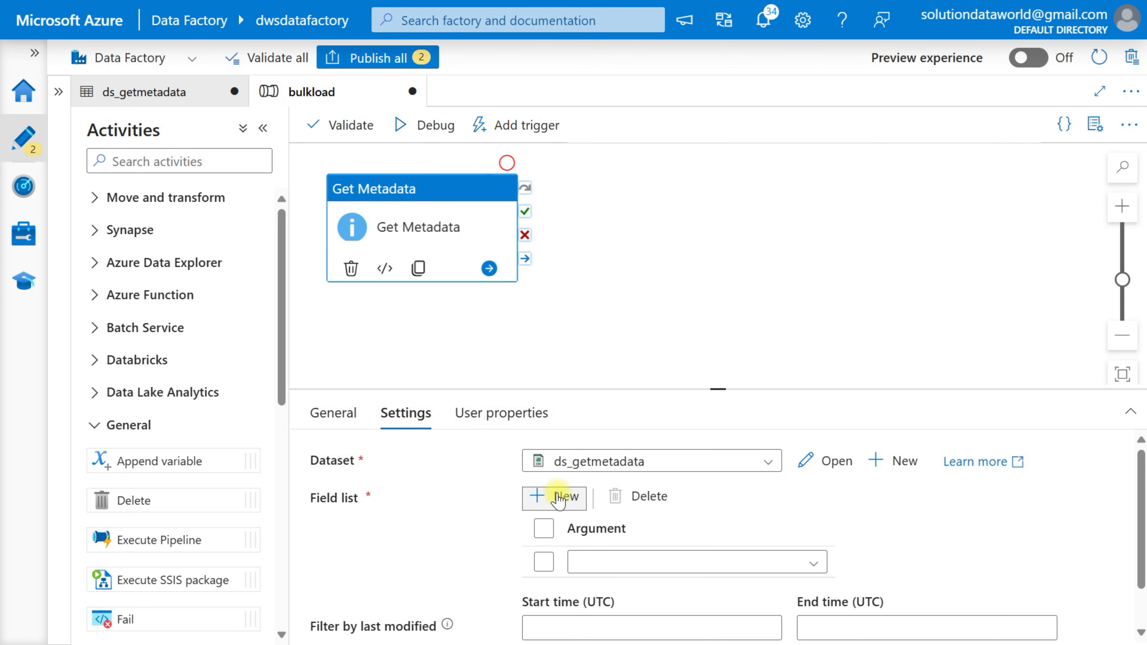
pyautogui.scroll(-1, 558, 495)
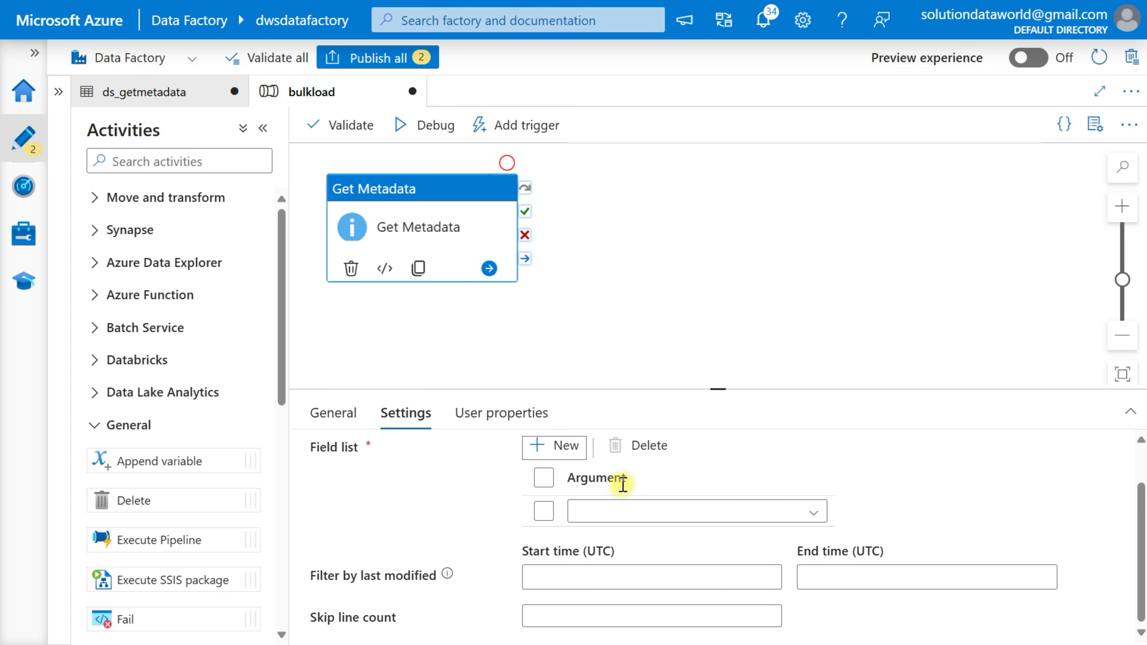
pyautogui.click(808, 511)
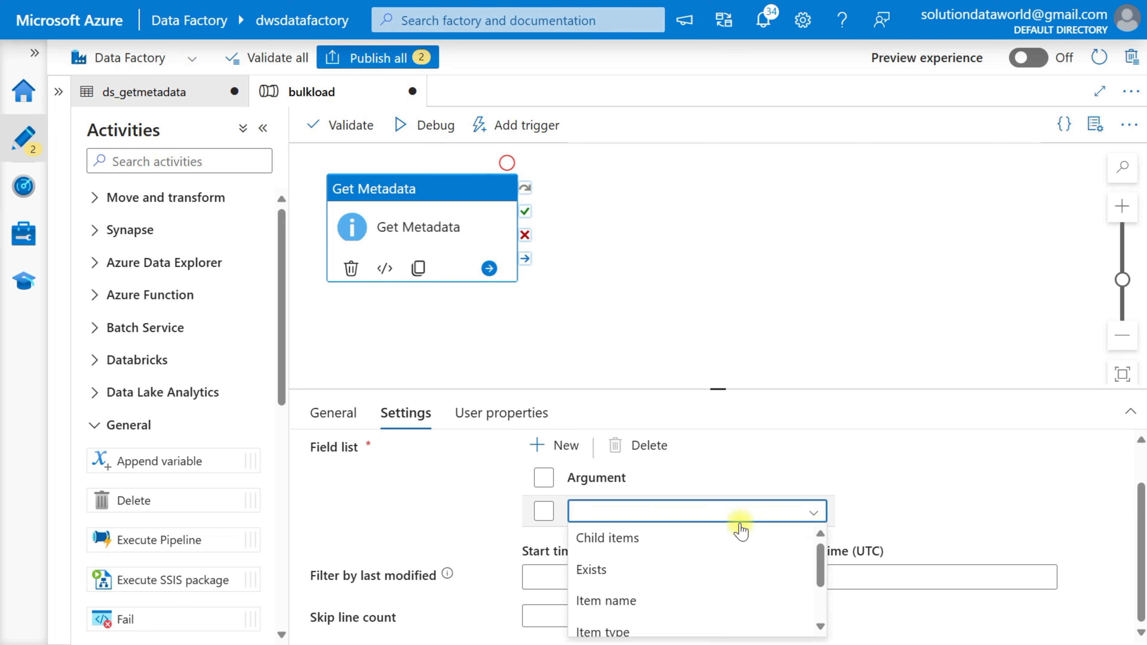
pyautogui.click(632, 537)
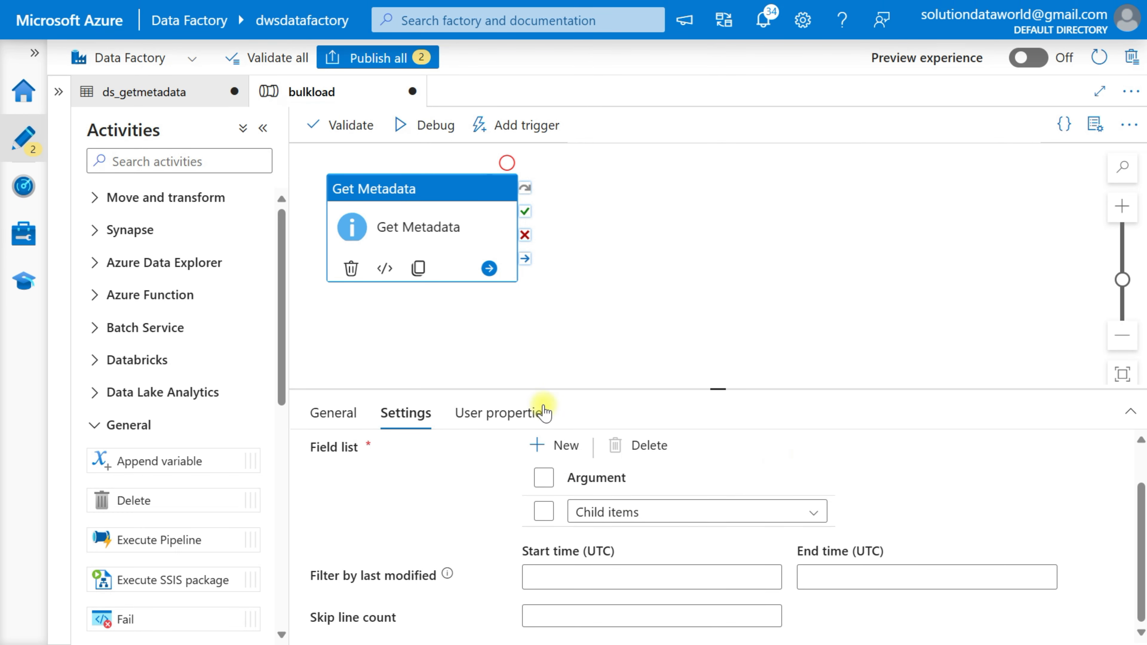
pyautogui.click(474, 416)
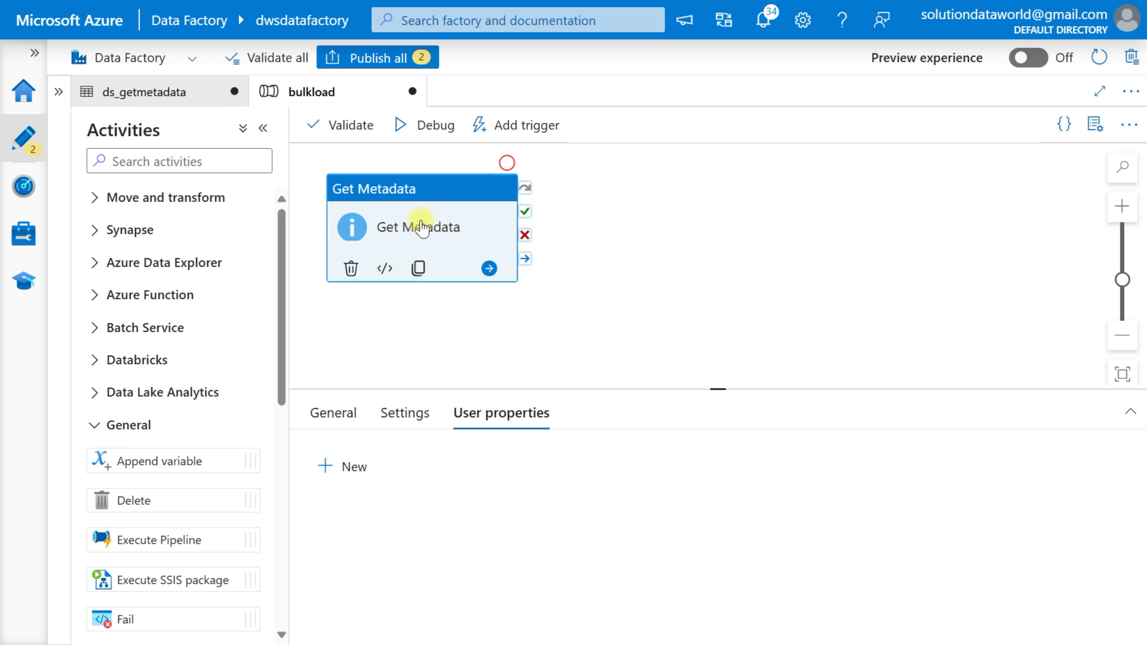
# Step: Debug the bulkload pipeline and inspect the childItems in the Get Metadata activity's output
pyautogui.click(432, 127)
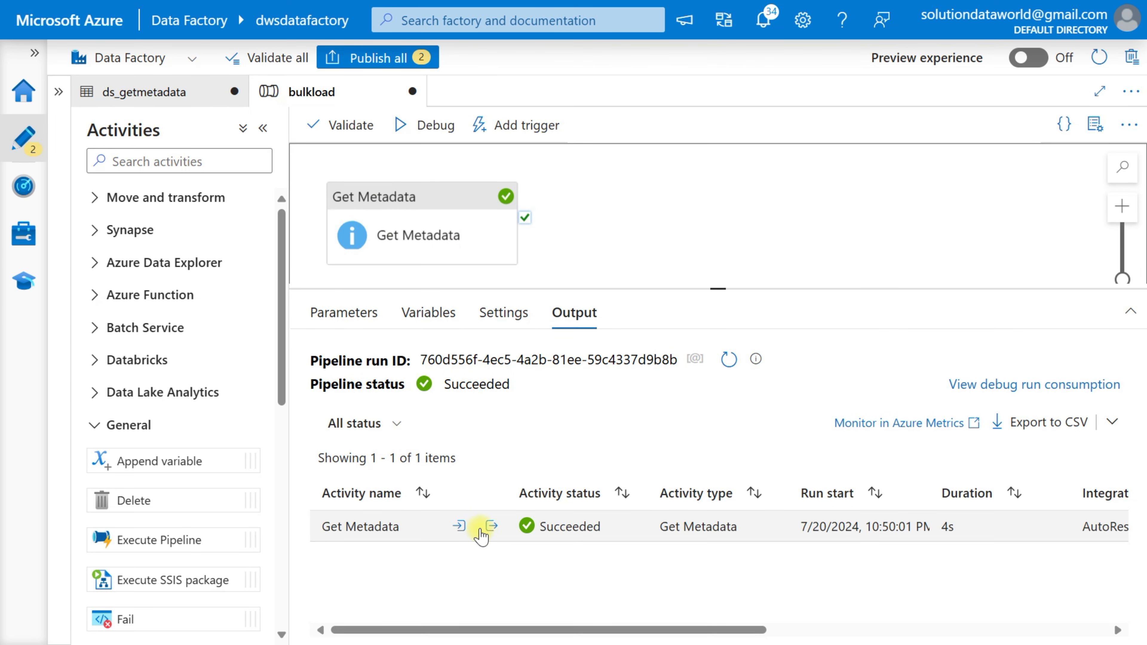
pyautogui.click(491, 526)
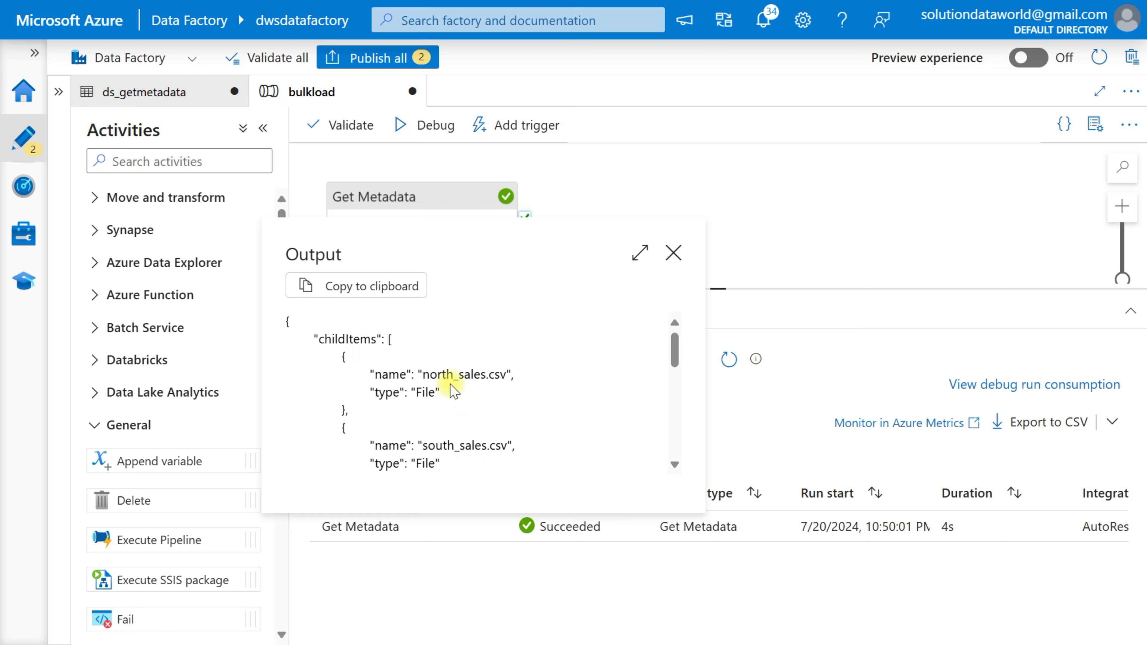
pyautogui.scroll(-2, 458, 389)
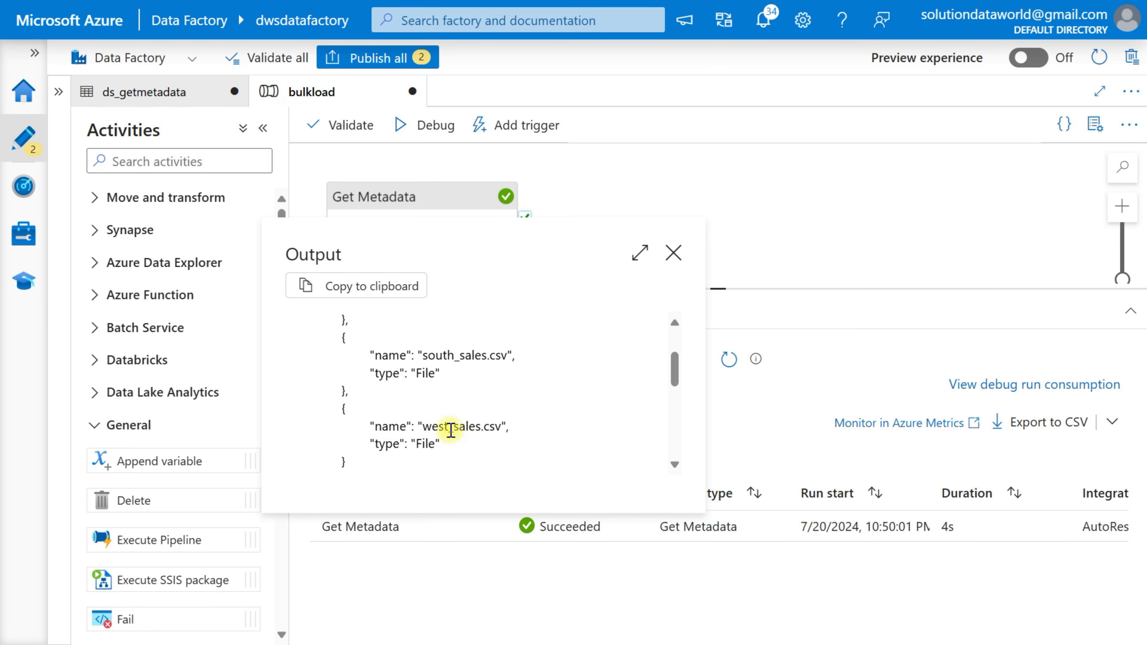
pyautogui.scroll(-3, 450, 429)
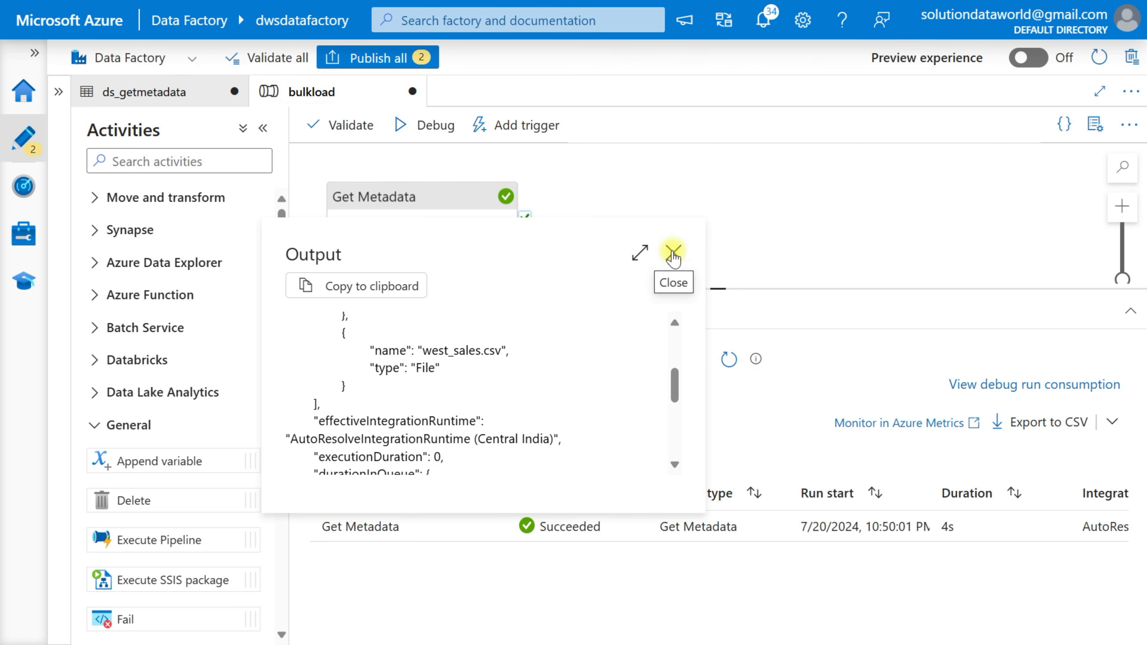
pyautogui.click(673, 251)
# Step: Switch to the Azure portal, check the files in the sourcedata container's Sales folder, and return to Data Factory
pyautogui.hotkey('alt', 'Tab')
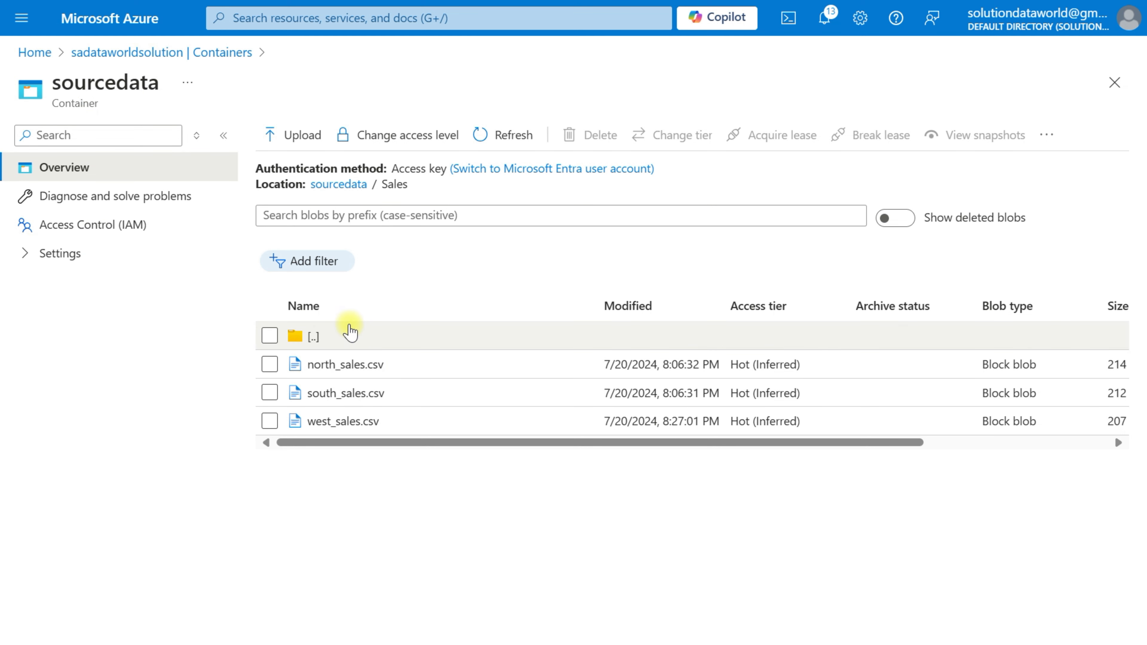
pyautogui.click(218, 53)
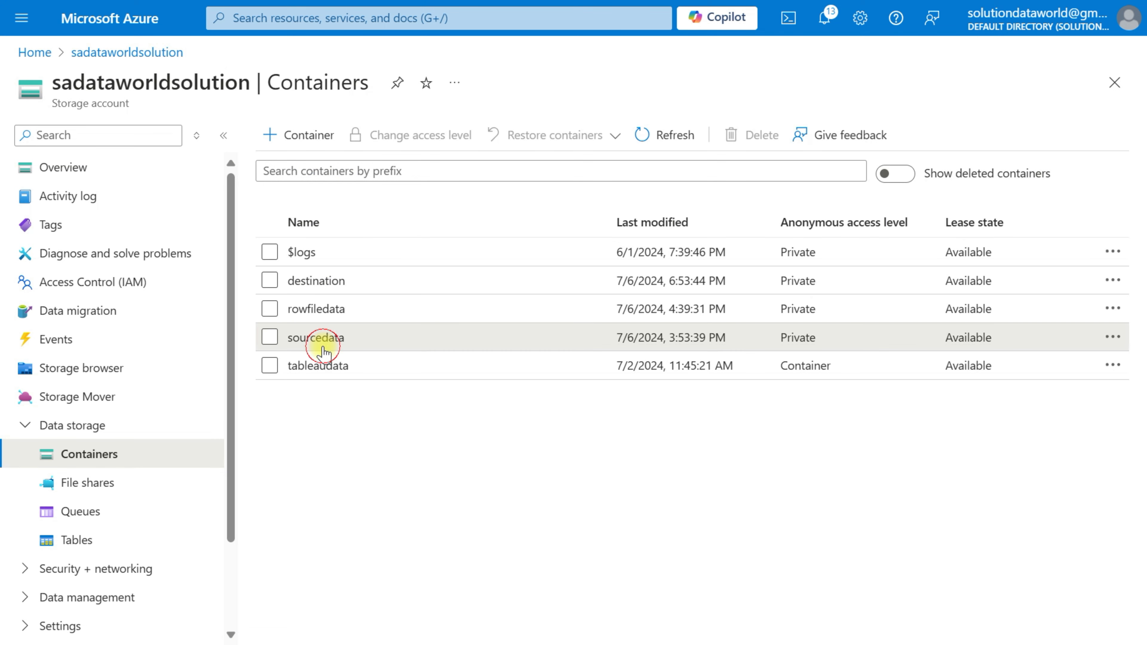
pyautogui.click(323, 339)
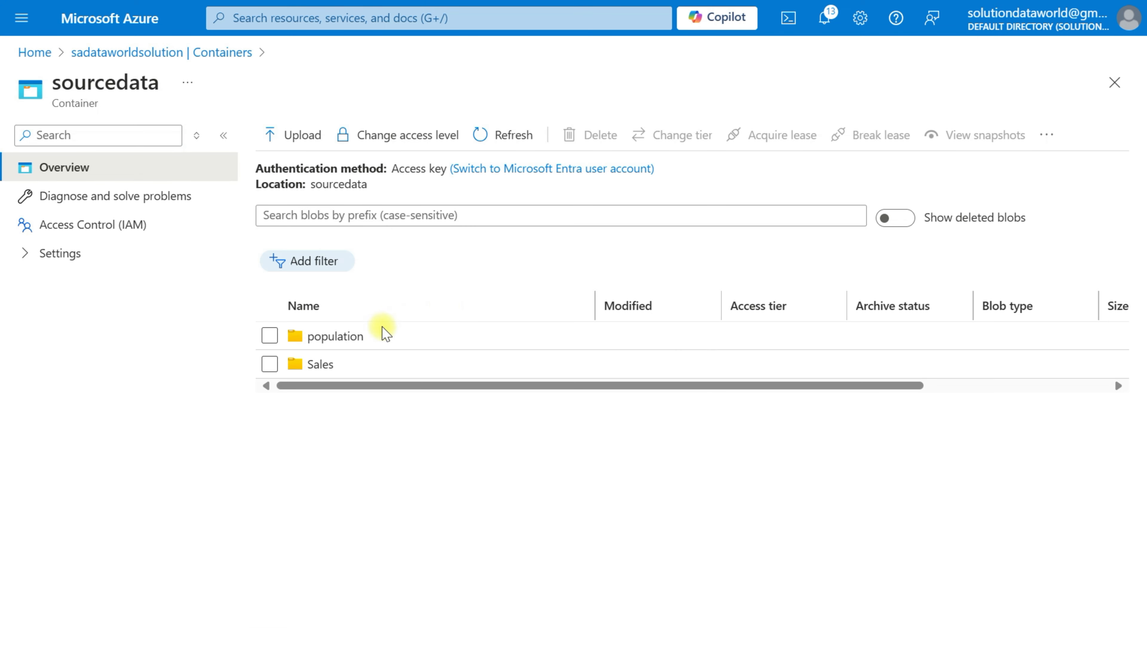
pyautogui.click(319, 365)
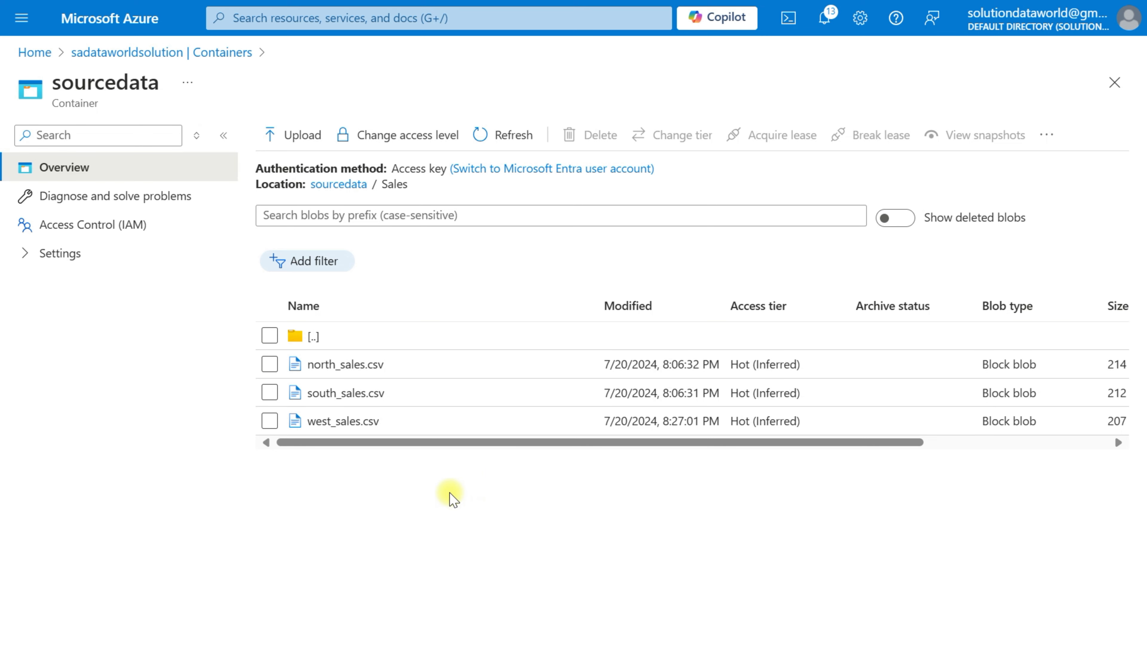
pyautogui.hotkey('alt', 'Tab')
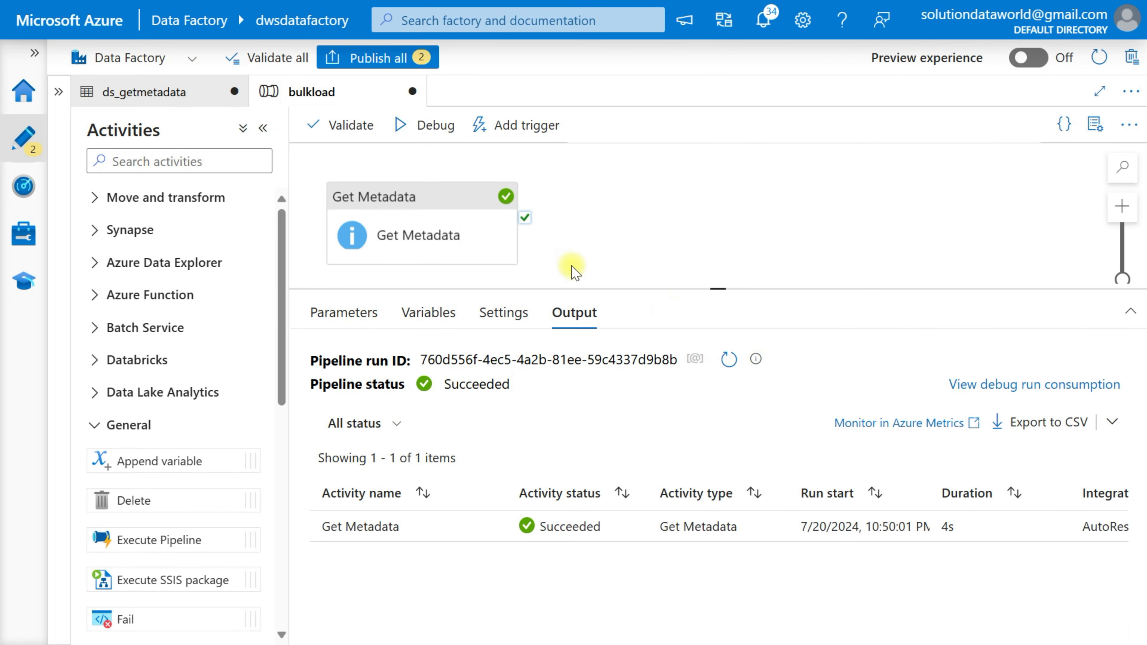
# Step: Add a ForEach activity beside Get Metadata on the canvas and filter the activity list by "for"
pyautogui.click(132, 197)
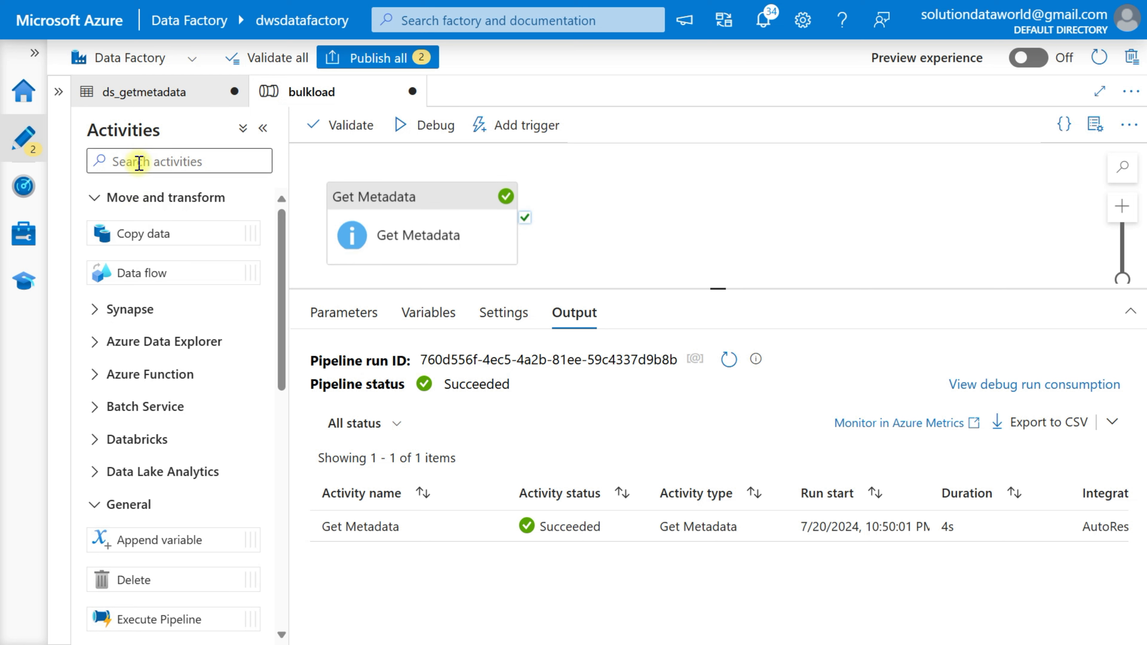
pyautogui.scroll(-10, 120, 542)
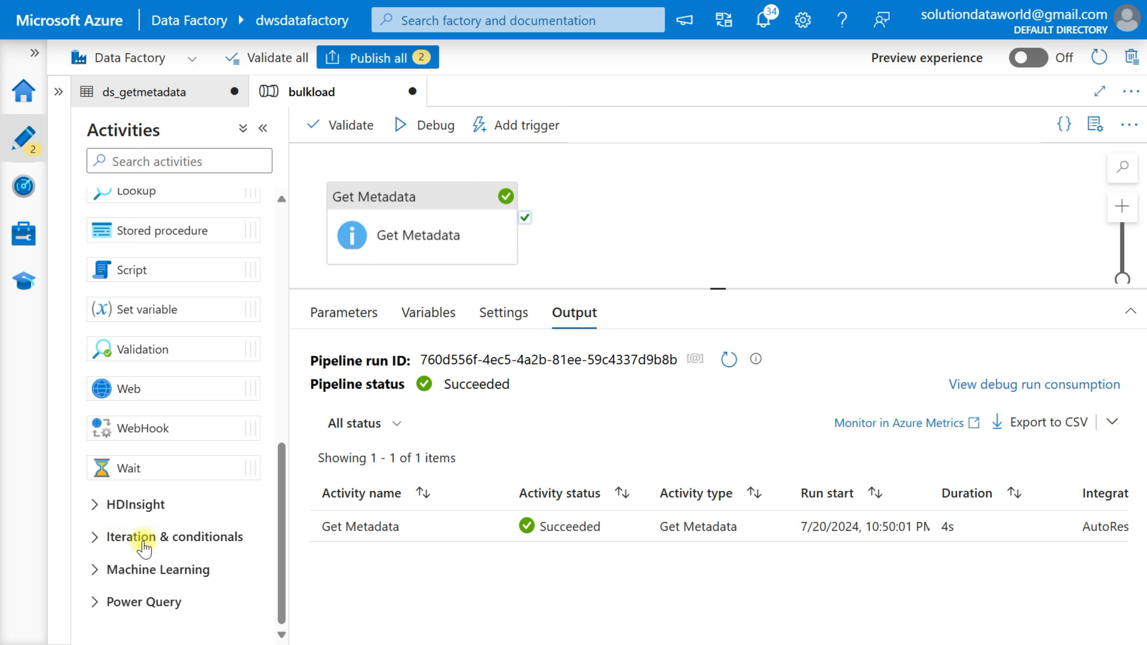
pyautogui.click(208, 546)
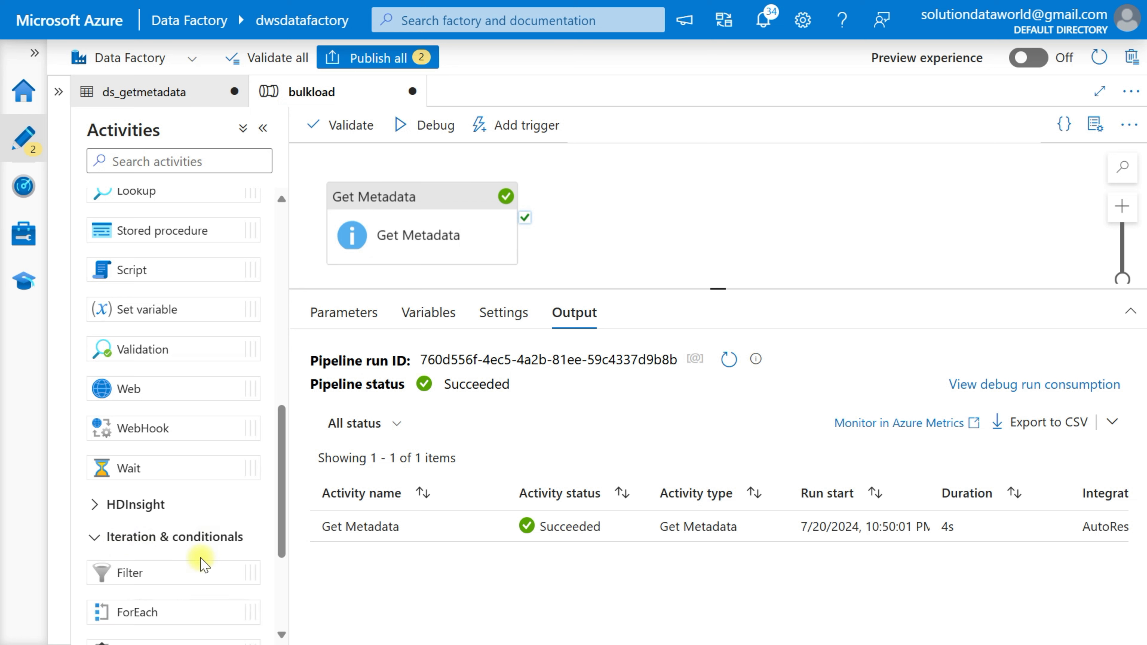
pyautogui.scroll(-3, 202, 562)
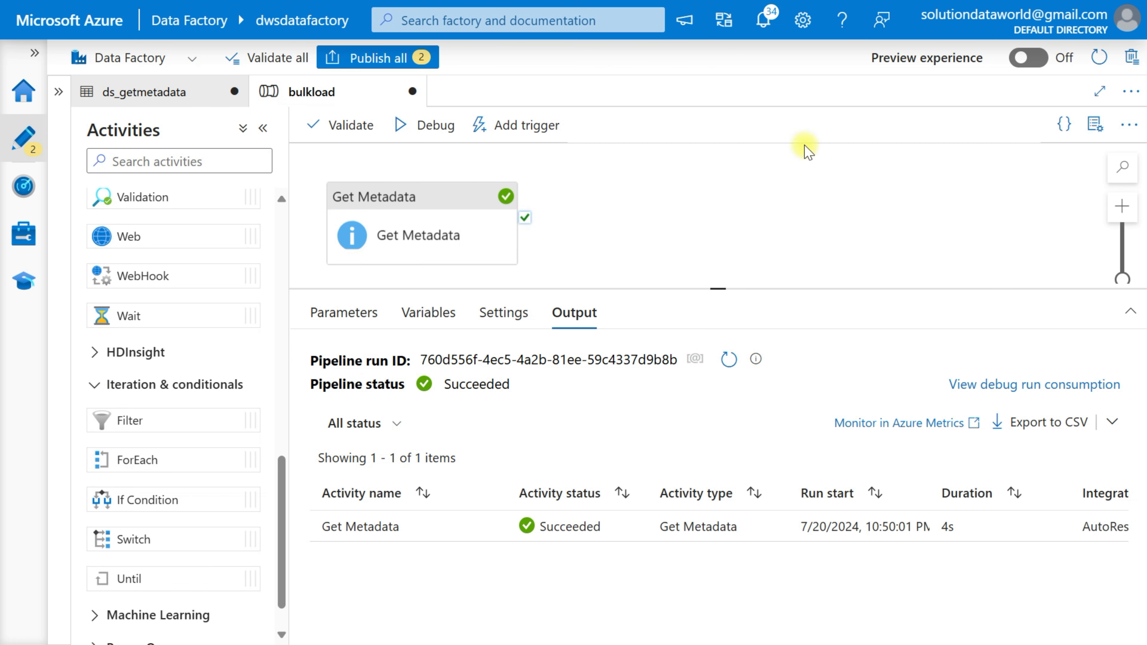
pyautogui.moveTo(165, 459); pyautogui.dragTo(718, 205)
pyautogui.click(152, 169)
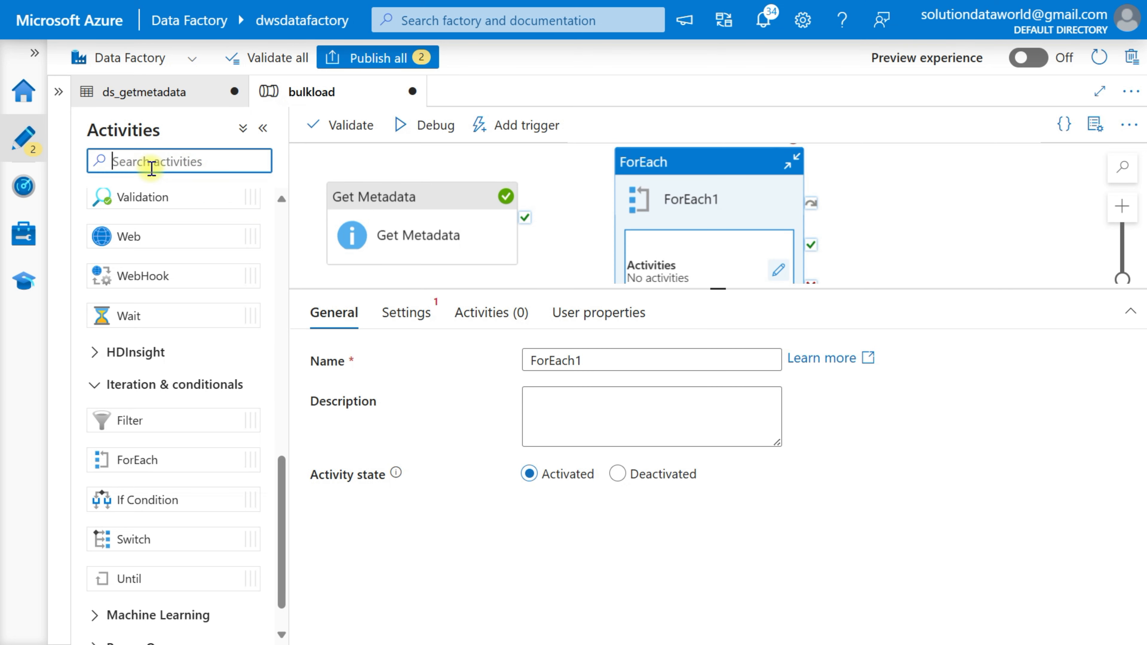
pyautogui.write('for')
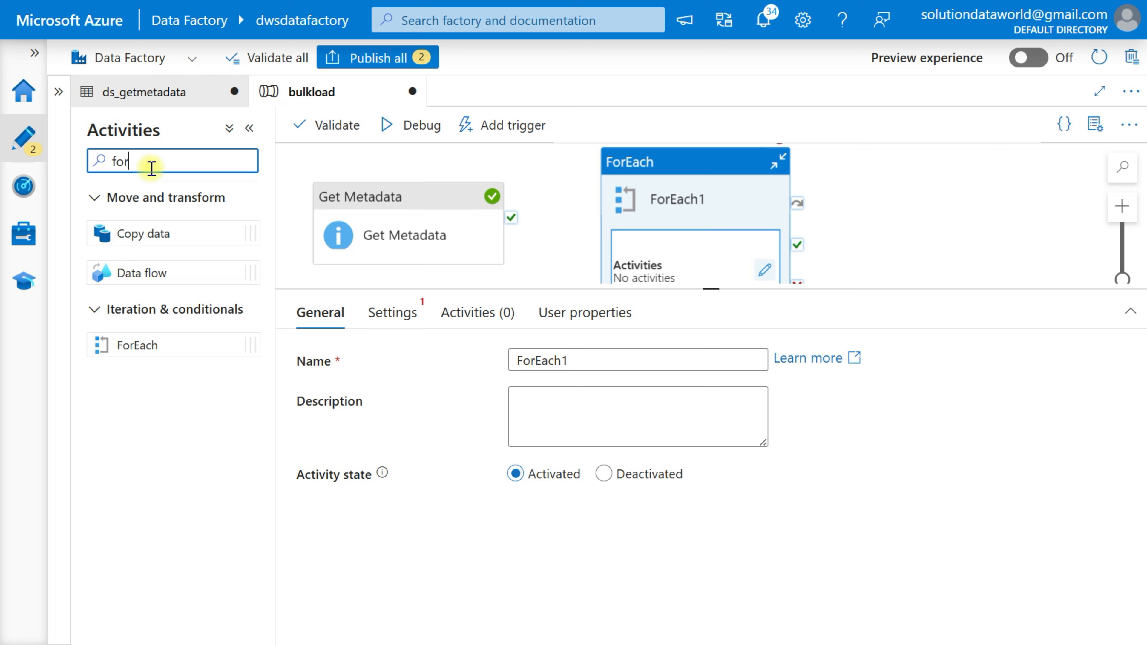
# Step: Connect Get Metadata's success output to the ForEach1 activity and rename that activity ForEach
pyautogui.moveTo(522, 225)
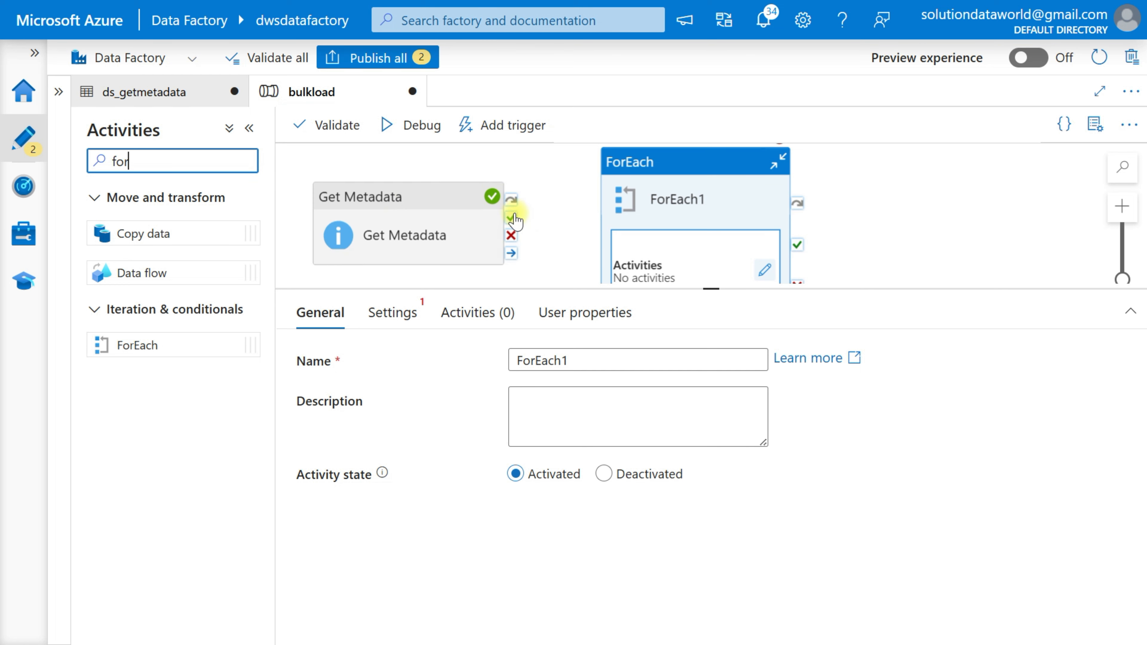
pyautogui.moveTo(511, 222); pyautogui.dragTo(601, 225)
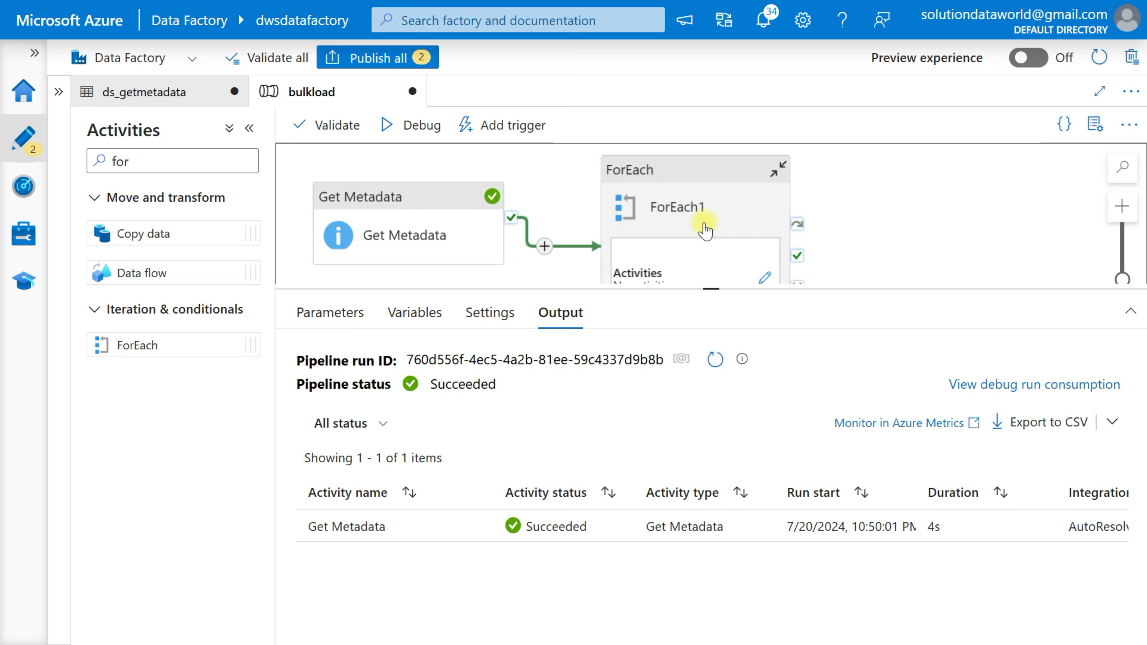
pyautogui.scroll(-1, 707, 187)
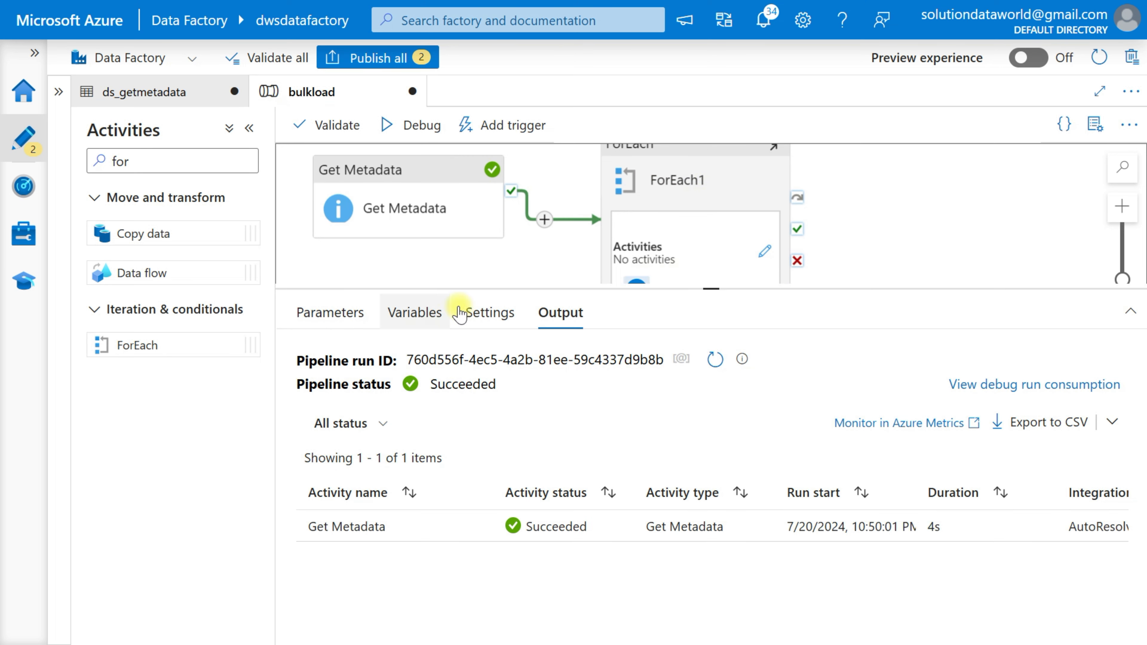
pyautogui.click(706, 174)
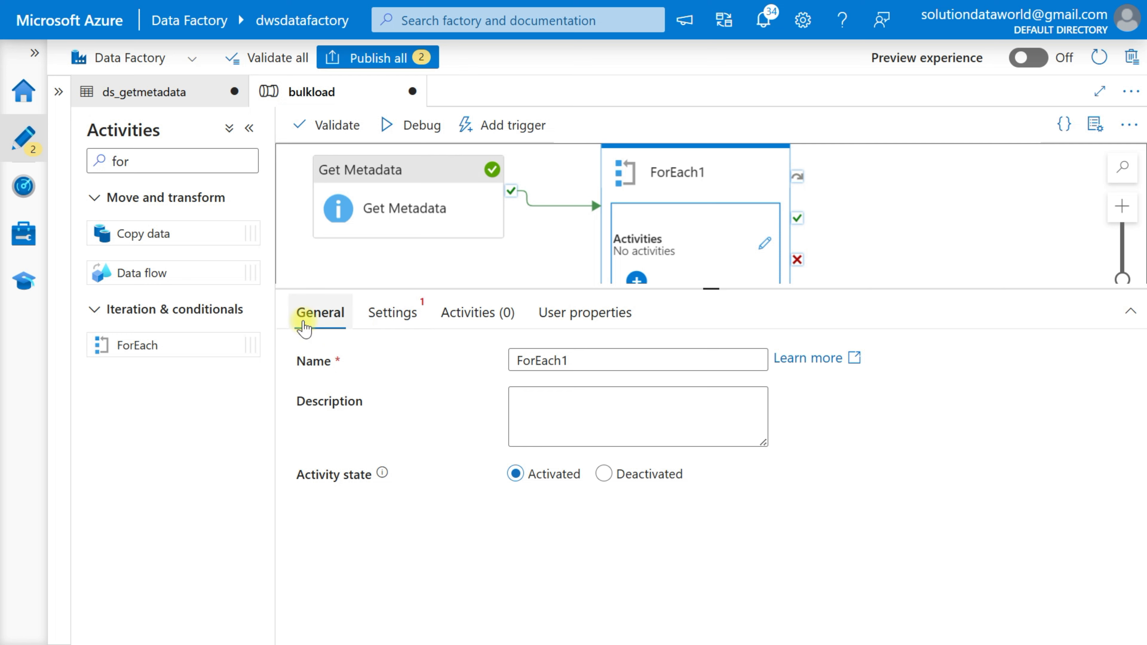
pyautogui.click(577, 360)
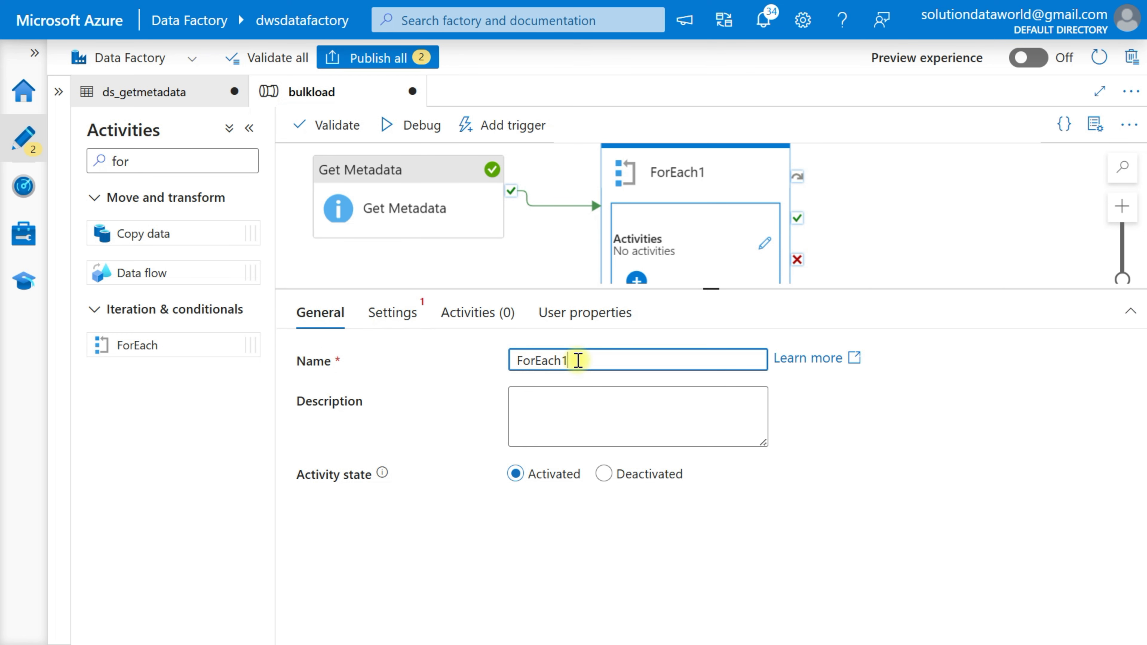
pyautogui.click(393, 312)
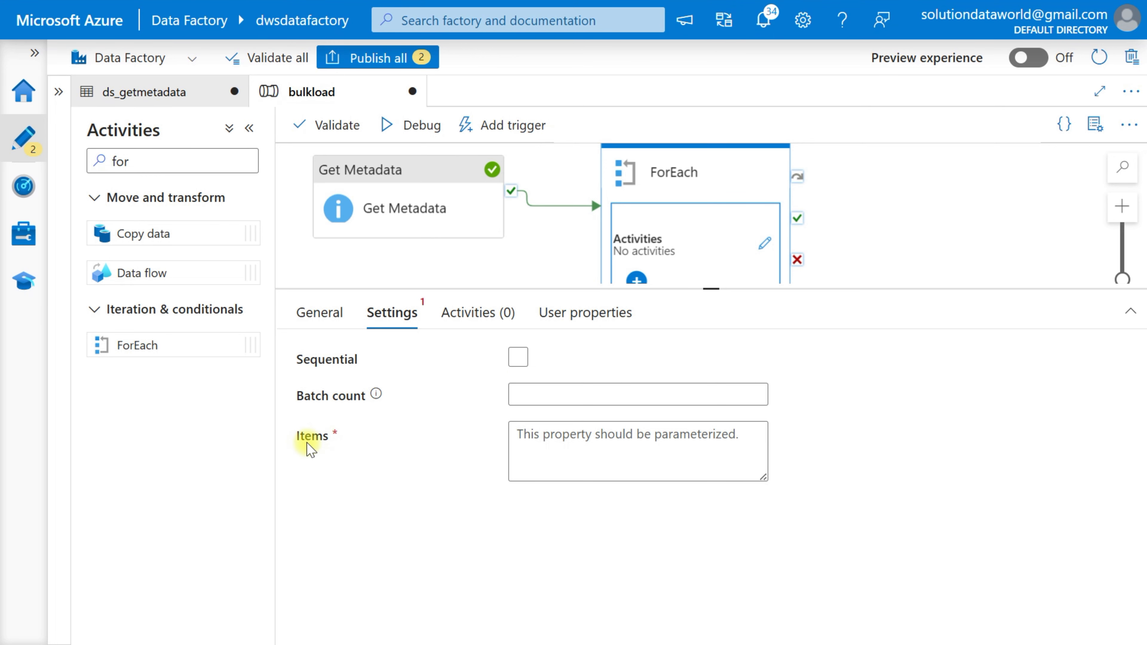
pyautogui.click(612, 450)
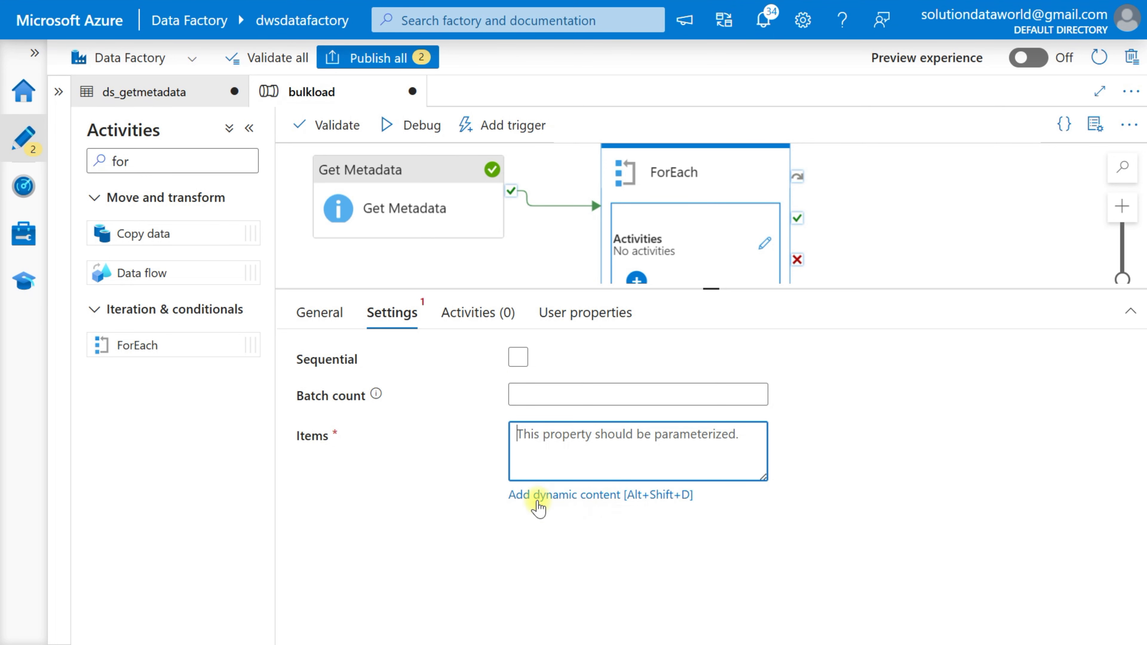
pyautogui.click(591, 494)
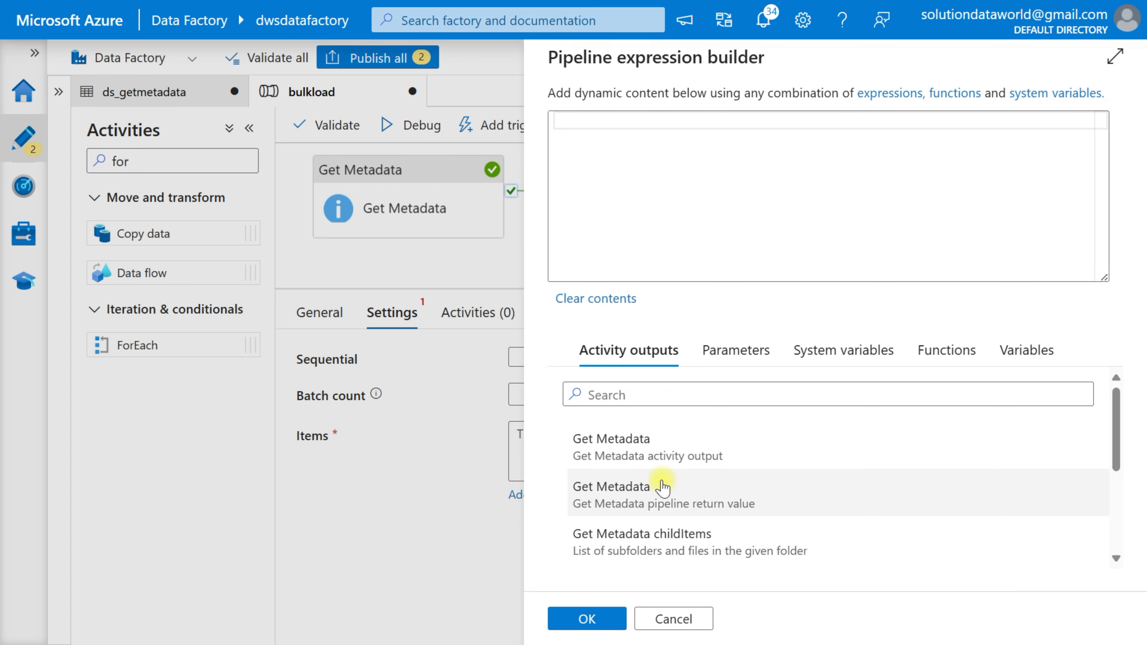
pyautogui.scroll(-1, 661, 480)
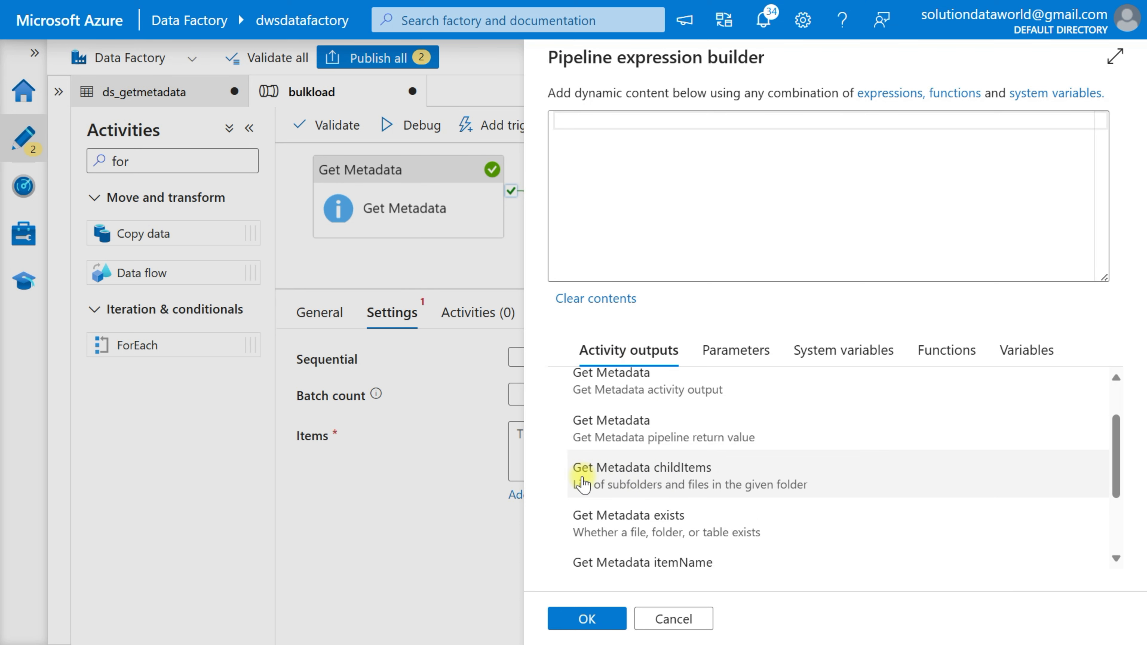
pyautogui.click(712, 481)
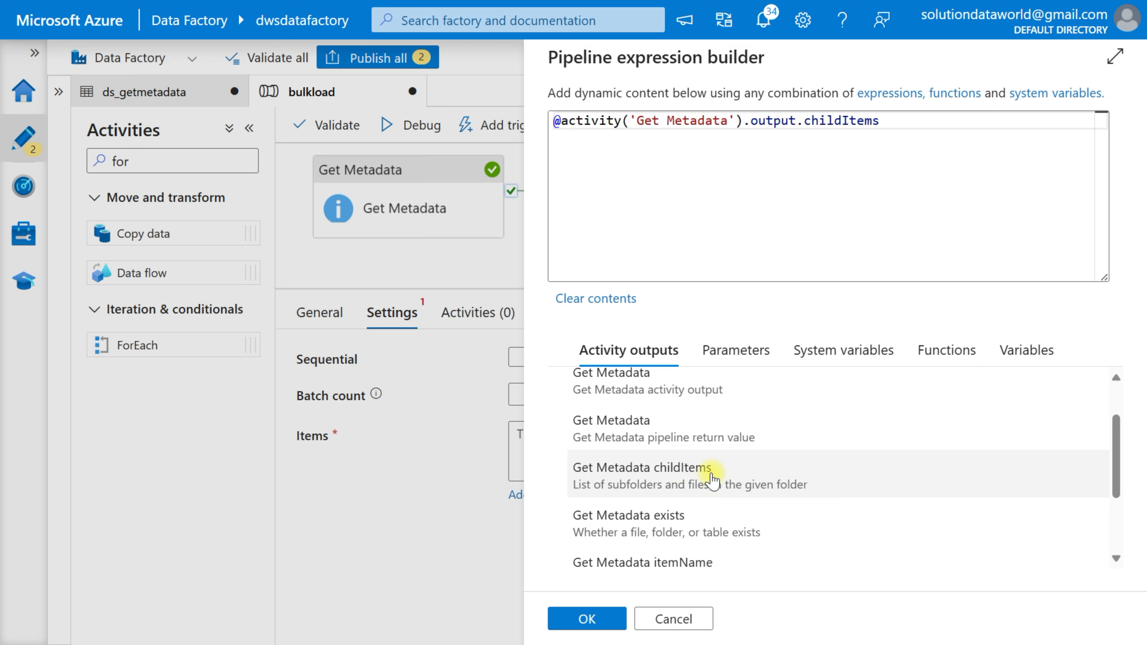
pyautogui.click(580, 623)
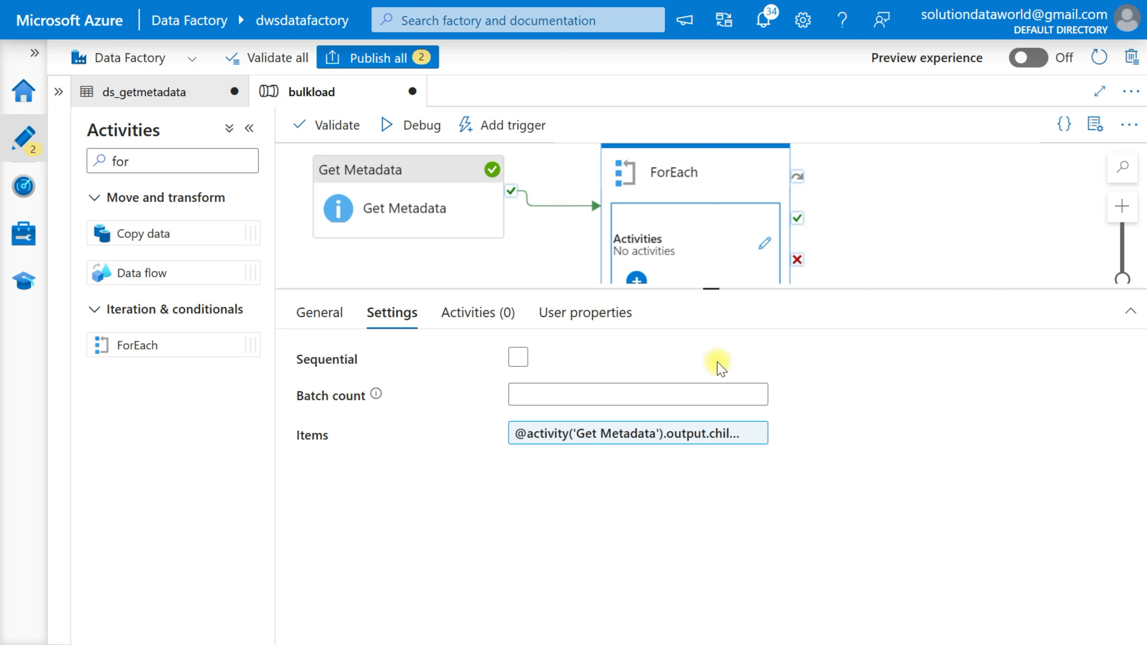
# Step: Add a Copy data activity inside the ForEach loop and name it Copy data
pyautogui.click(469, 321)
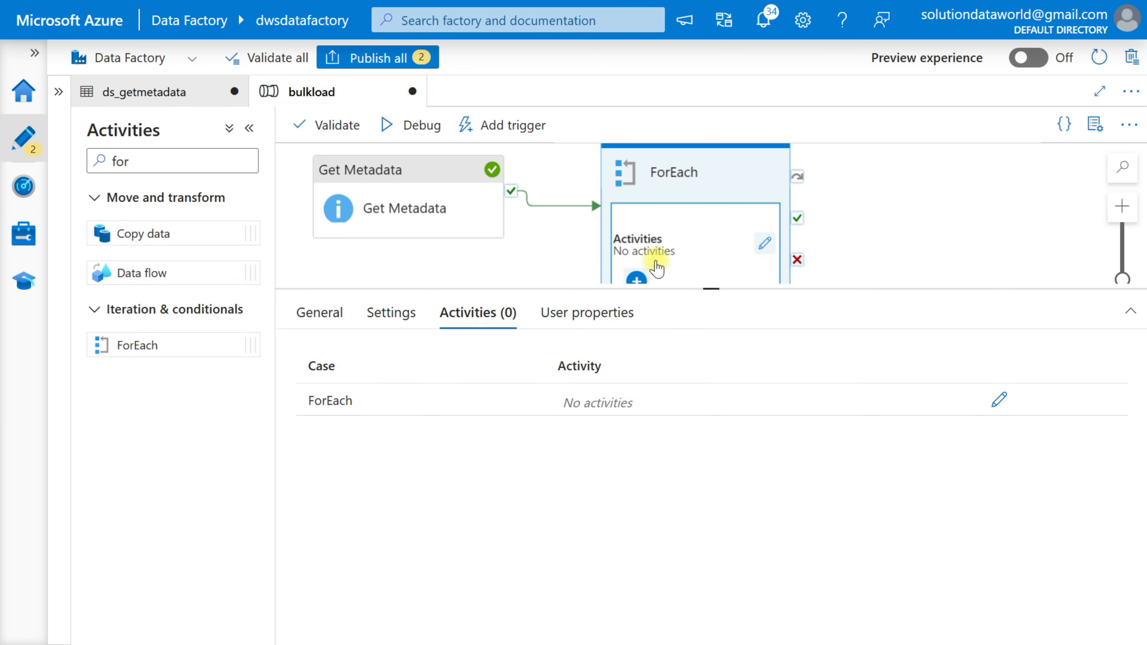
pyautogui.scroll(-1, 656, 259)
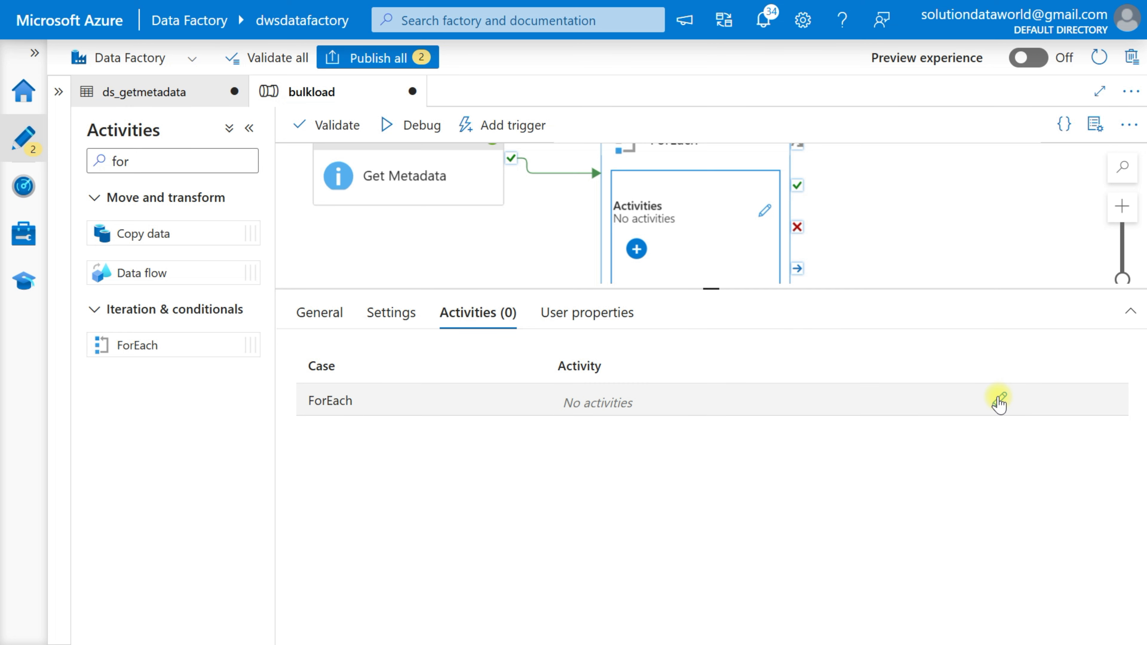
pyautogui.click(999, 400)
pyautogui.moveTo(154, 233); pyautogui.dragTo(502, 274)
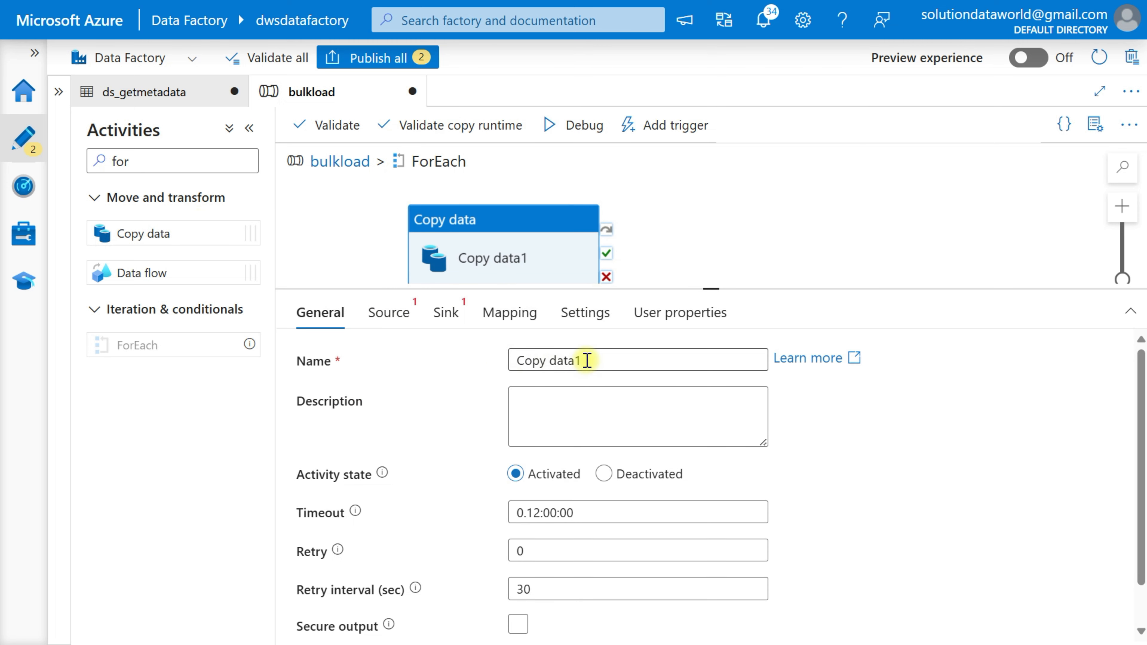
pyautogui.click(593, 361)
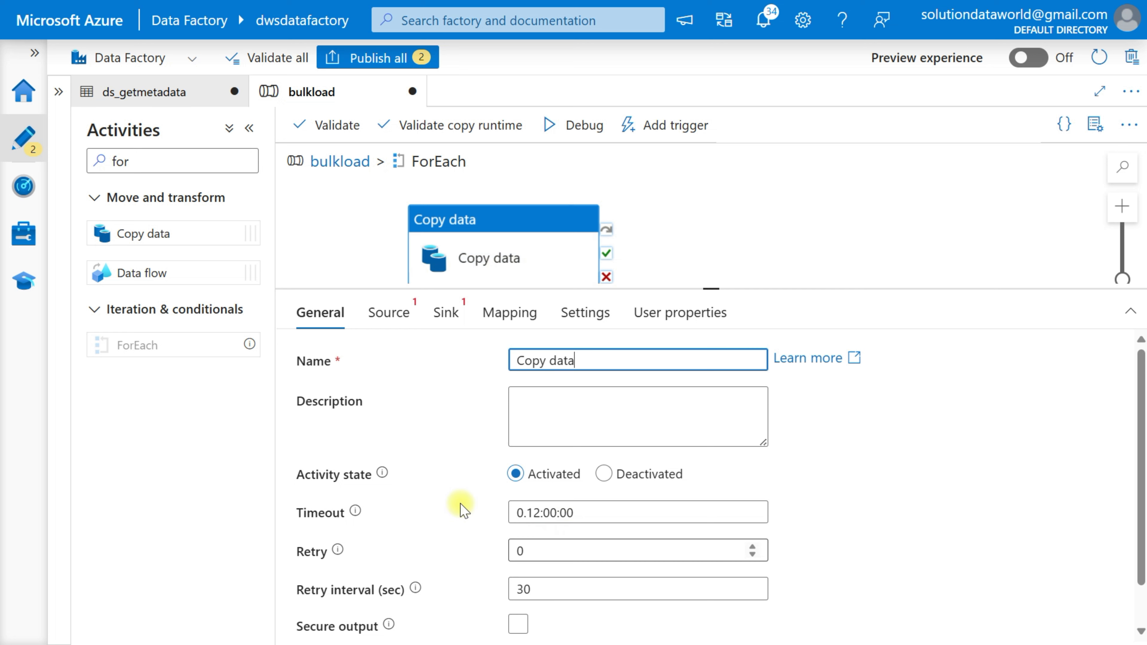
pyautogui.scroll(-1, 380, 474)
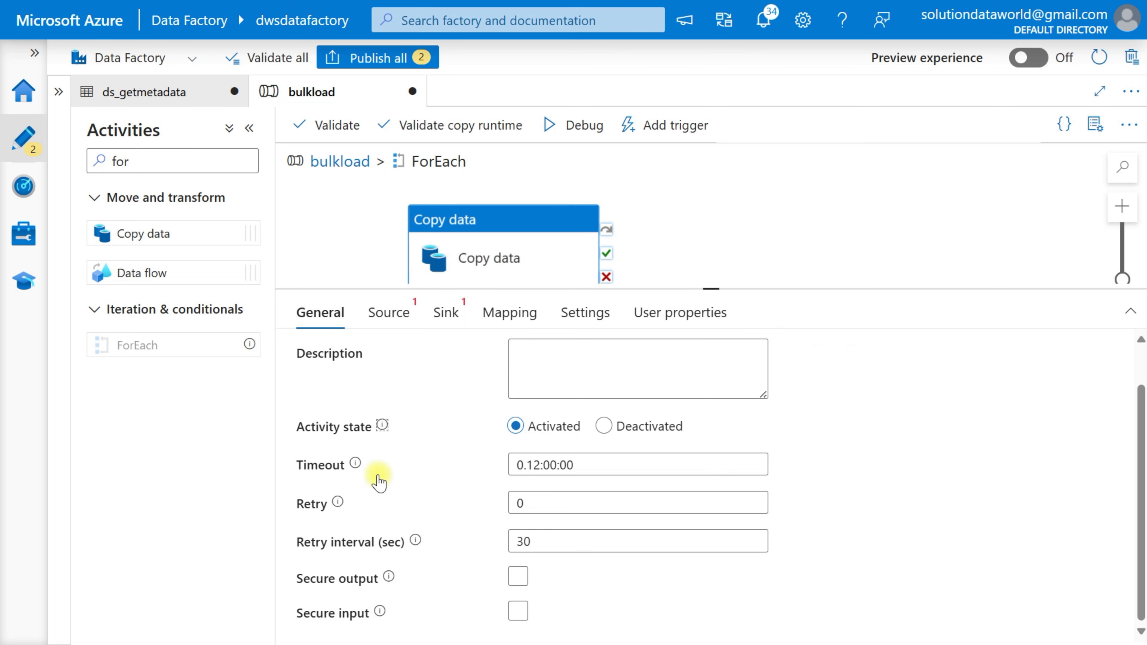
# Step: Start a new source dataset for the Copy data activity using Azure Blob Storage and the DelimitedText format
pyautogui.click(383, 316)
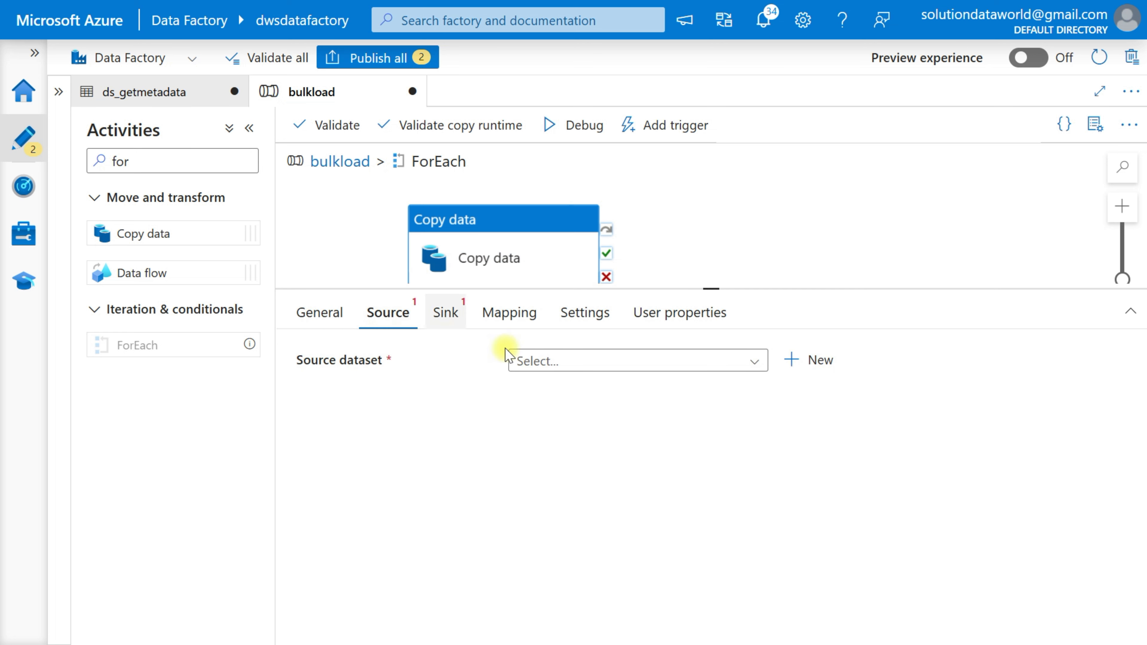
pyautogui.click(564, 363)
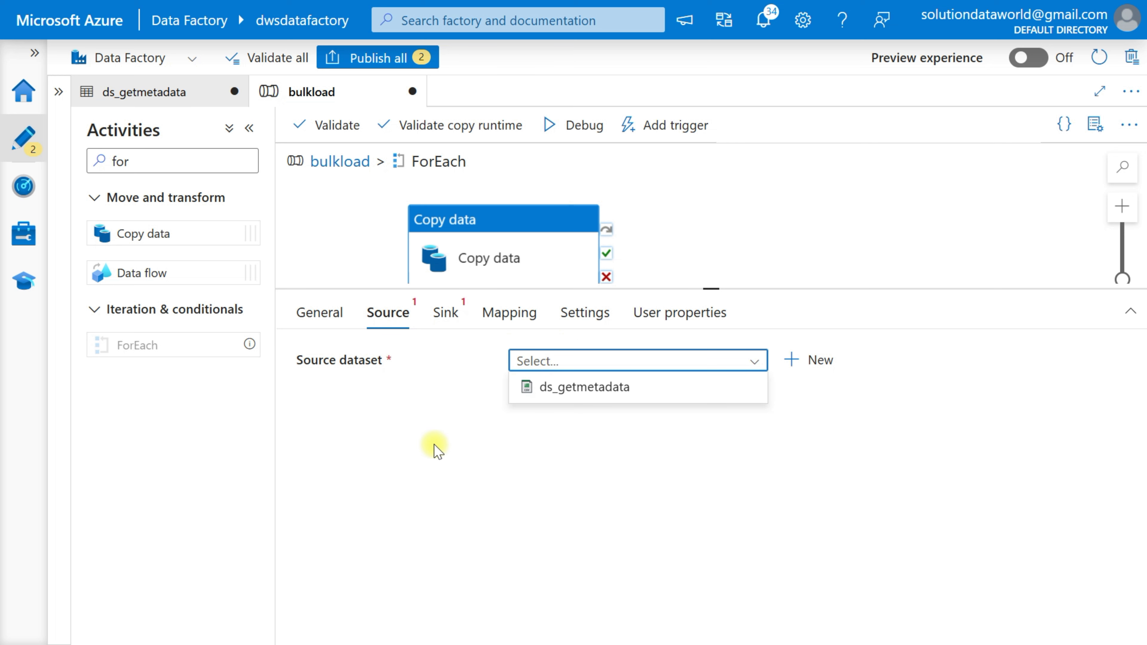
pyautogui.click(805, 367)
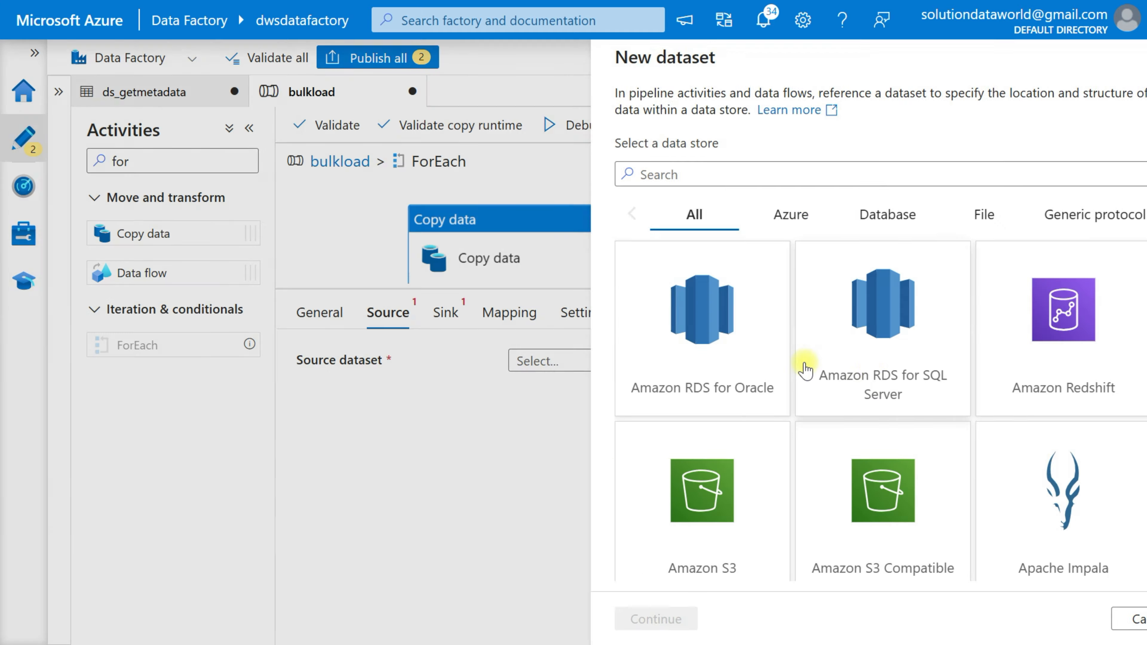
pyautogui.write('azure bl')
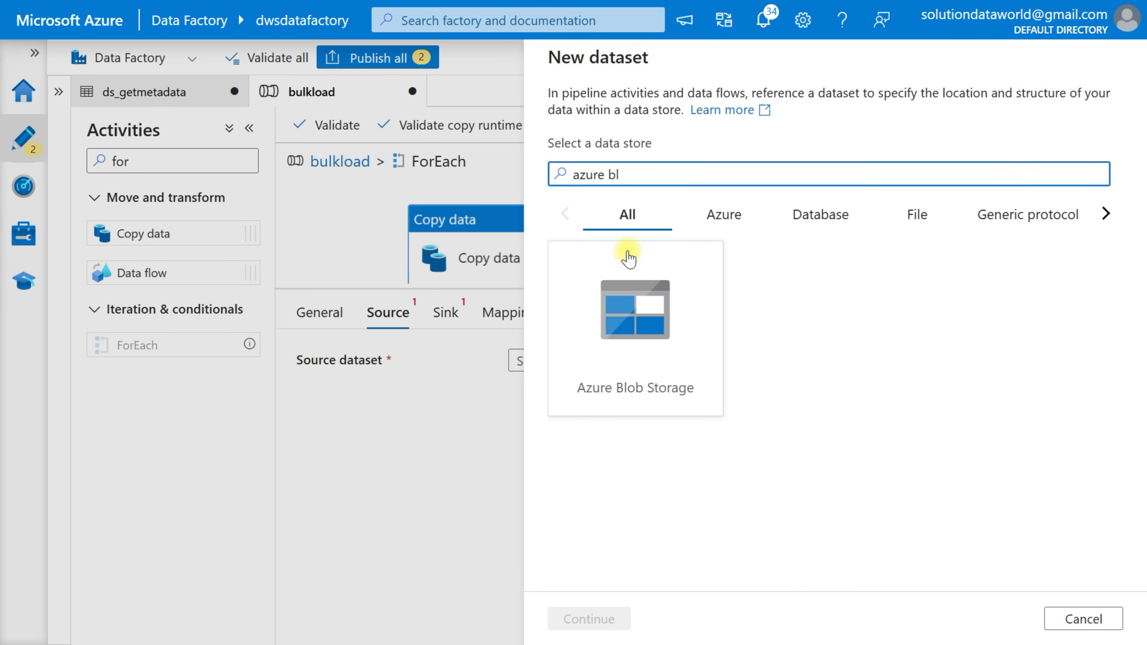
pyautogui.click(635, 334)
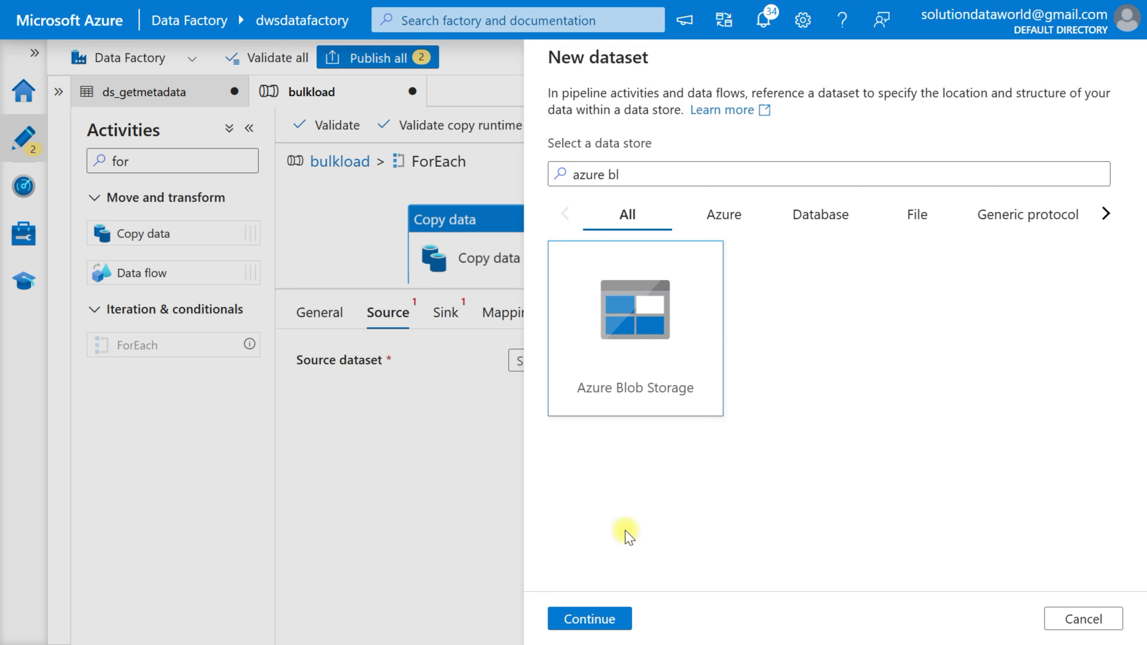
pyautogui.click(594, 618)
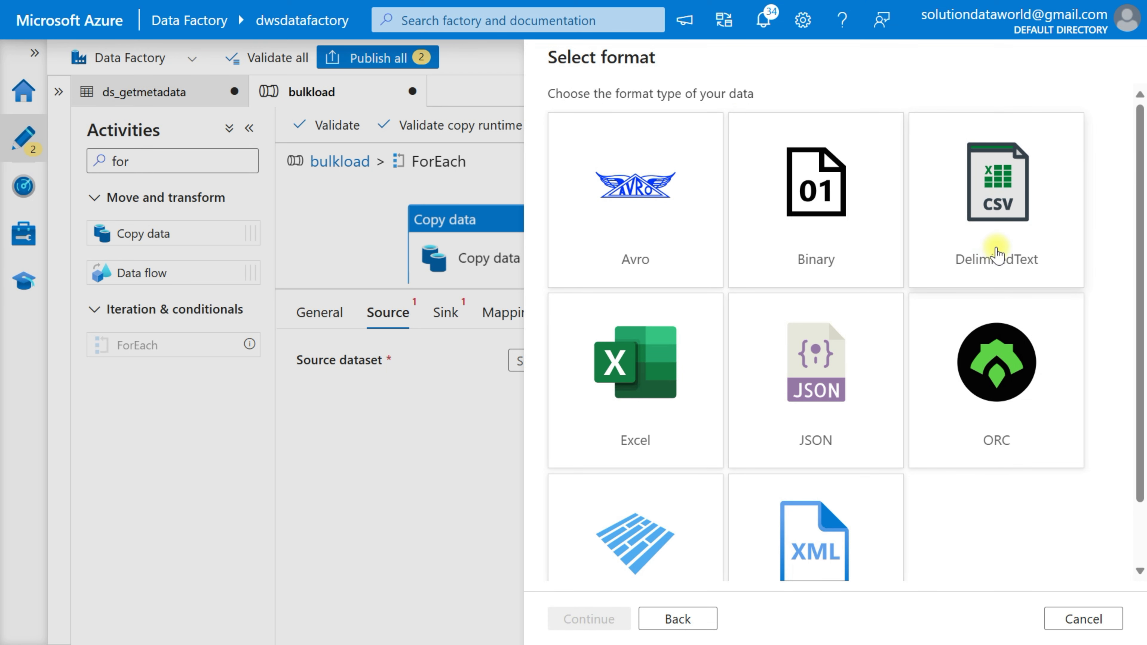
pyautogui.click(1007, 222)
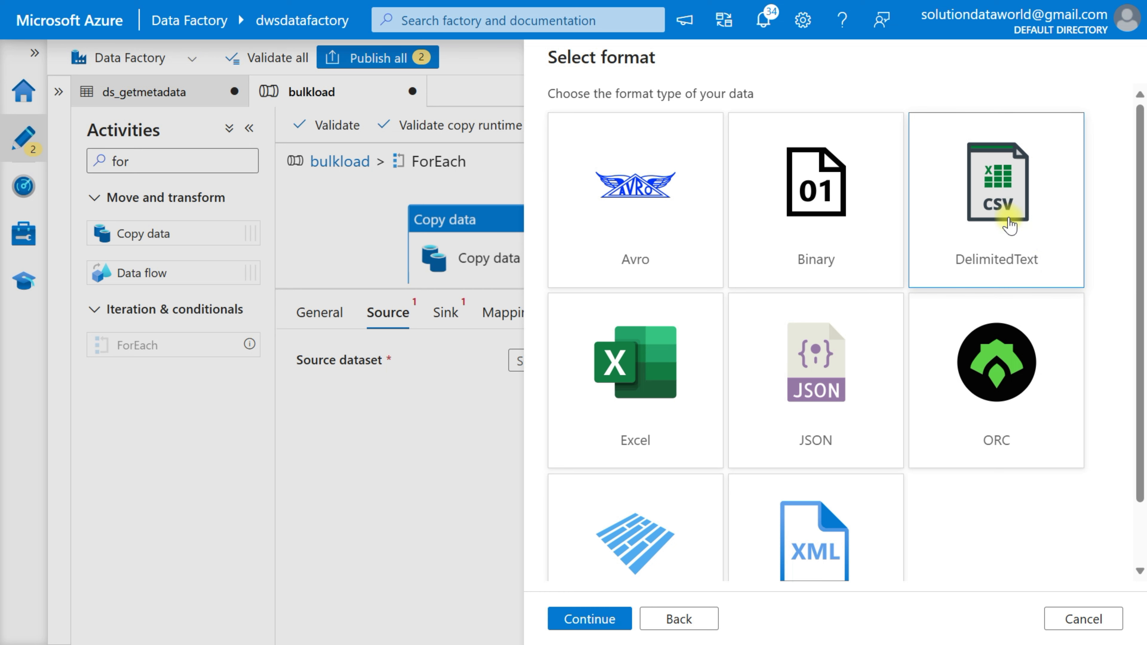
pyautogui.click(617, 613)
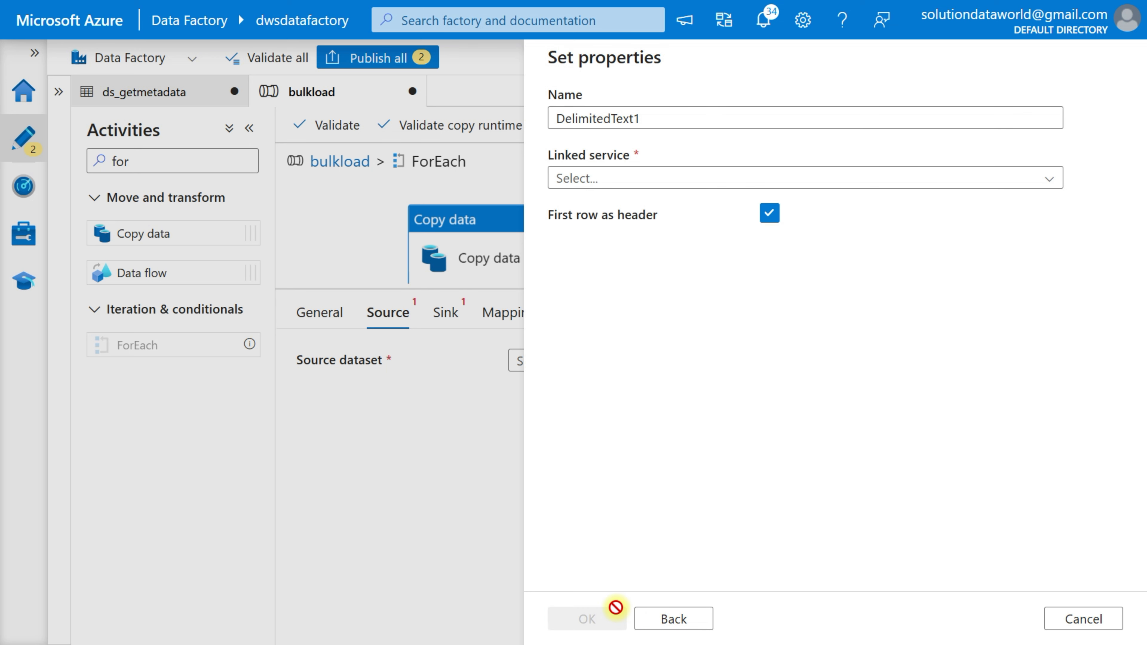
# Step: Name the new dataset ds_sourcedataset and assign it the ls_AzureBlobStorage linked service
pyautogui.click(653, 115)
pyautogui.moveTo(653, 116); pyautogui.dragTo(499, 113)
pyautogui.write('ds_sourcedataset')
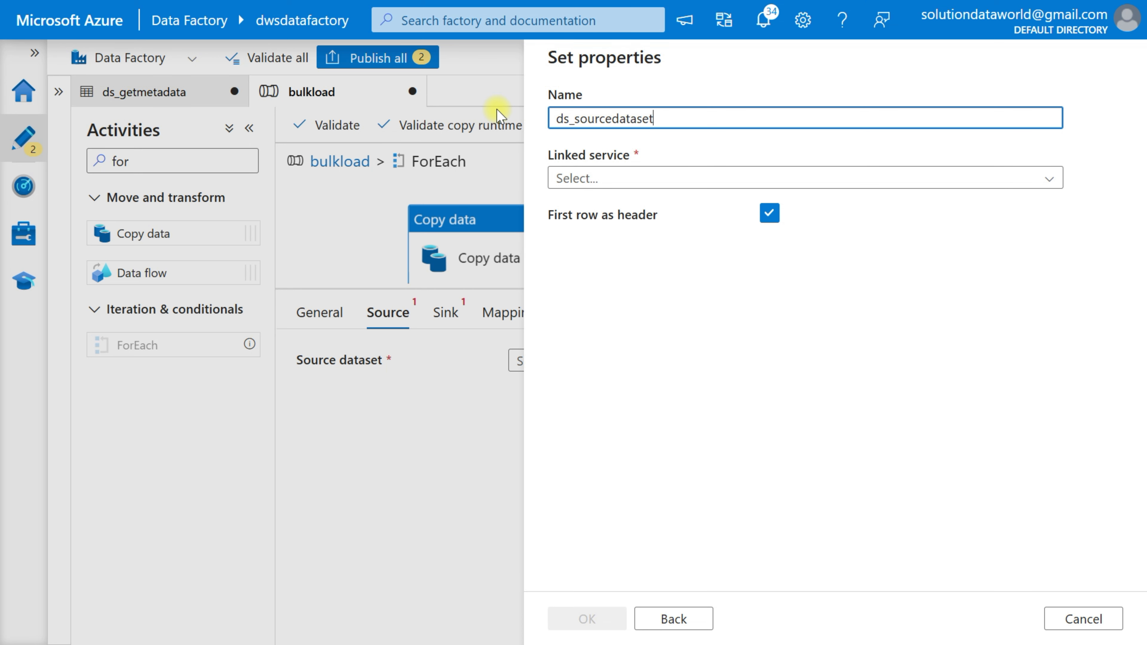
pyautogui.click(617, 179)
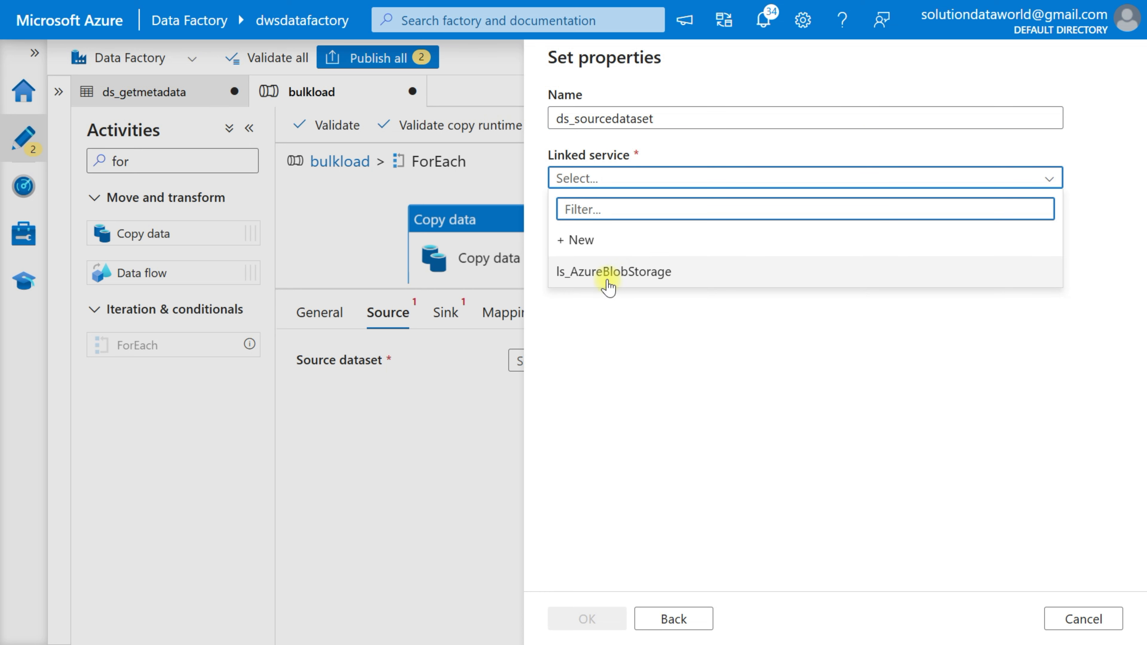
pyautogui.click(657, 285)
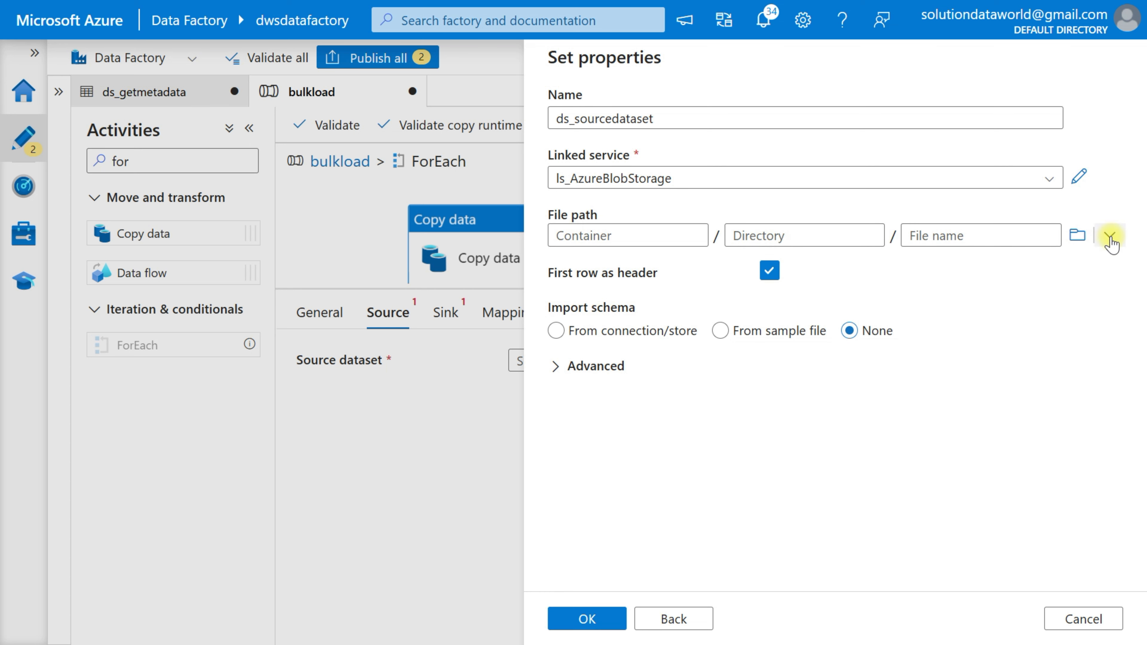
# Step: Point the dataset to the sourcedata/Sales folder, set schema import to None, and create it
pyautogui.click(1108, 236)
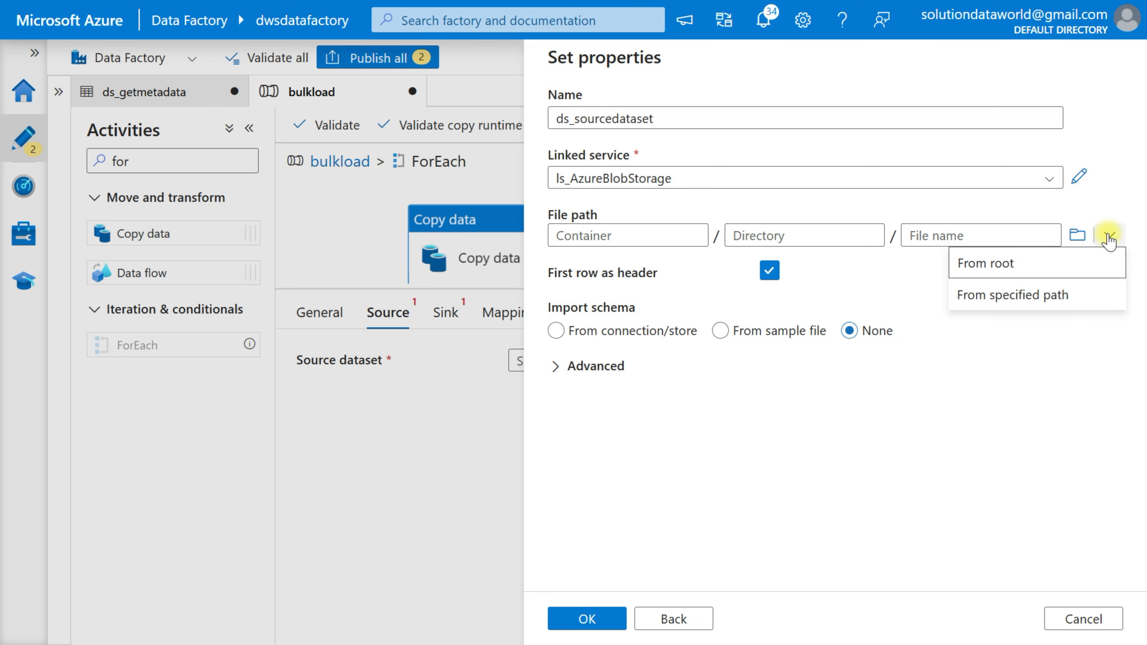
pyautogui.click(1012, 266)
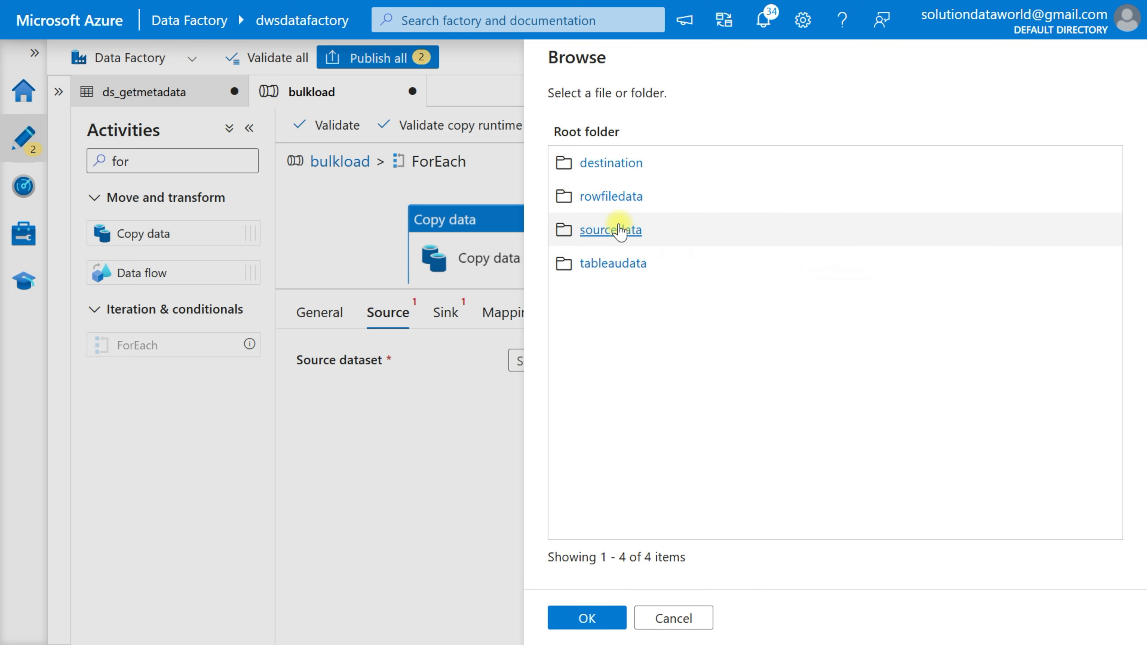
pyautogui.click(620, 231)
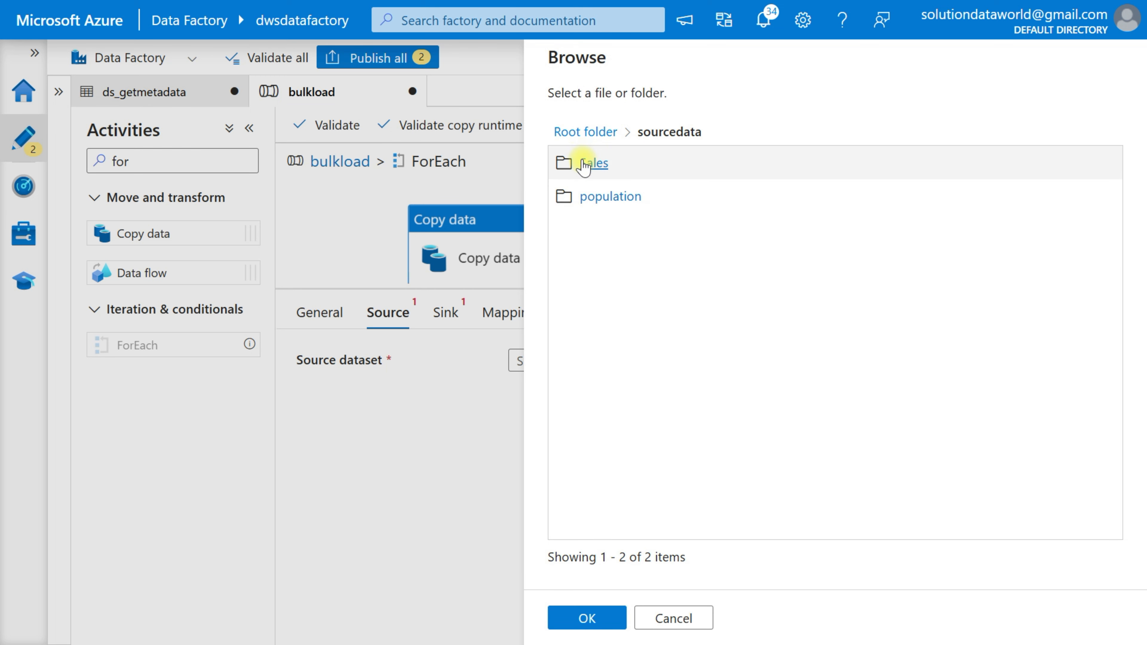
pyautogui.click(587, 164)
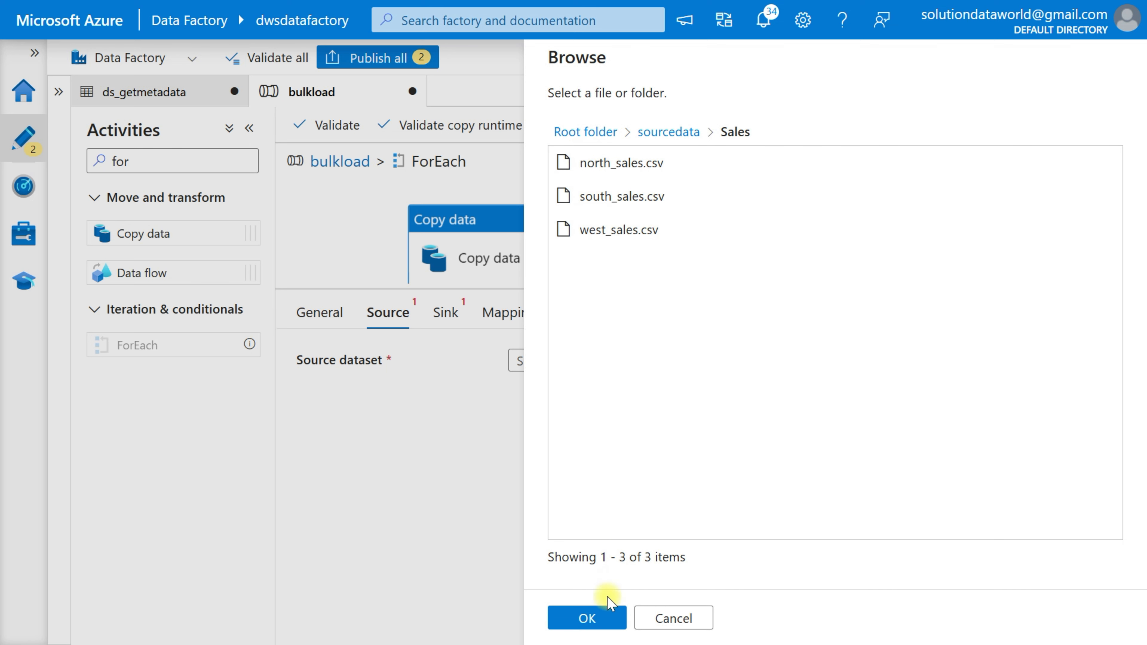
pyautogui.click(605, 618)
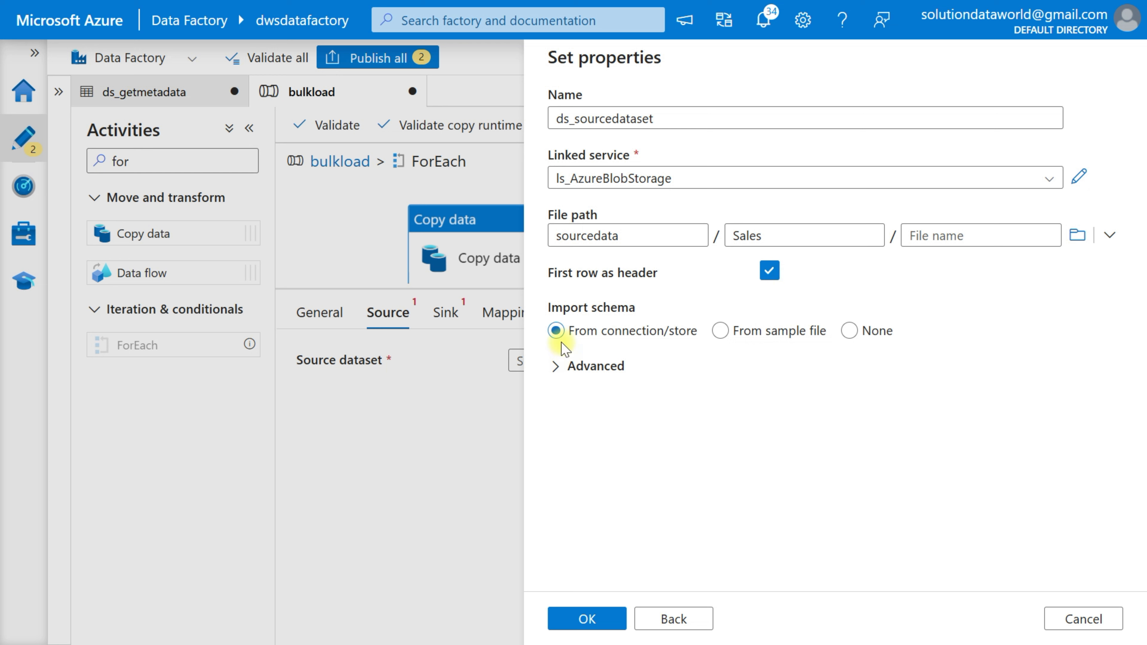
pyautogui.click(854, 332)
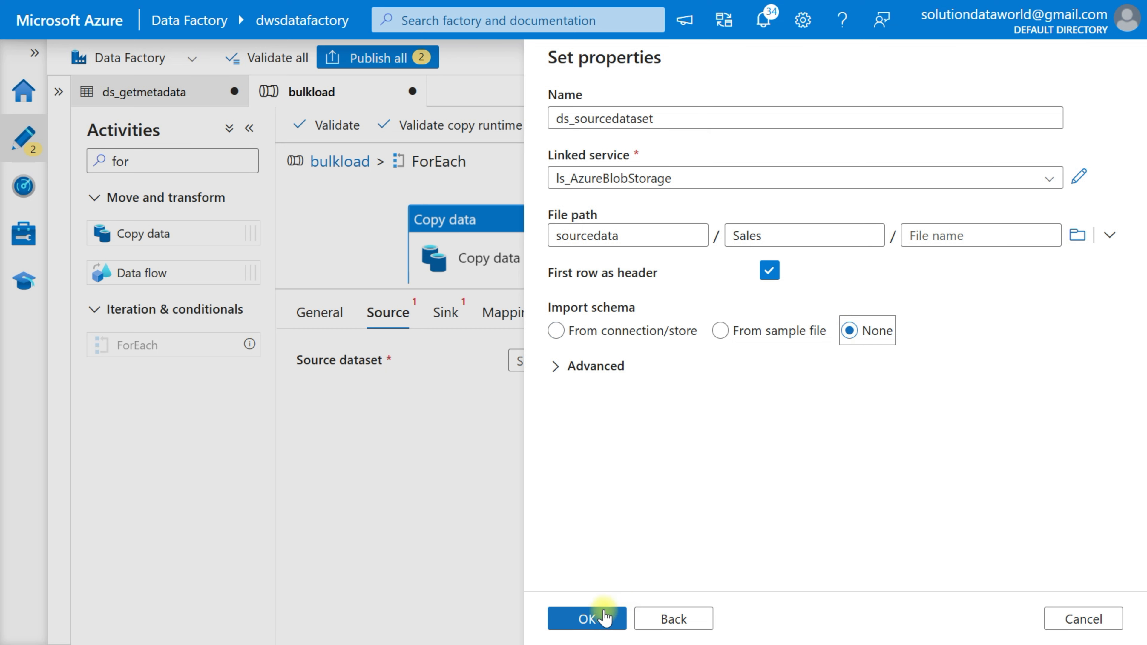
pyautogui.click(588, 618)
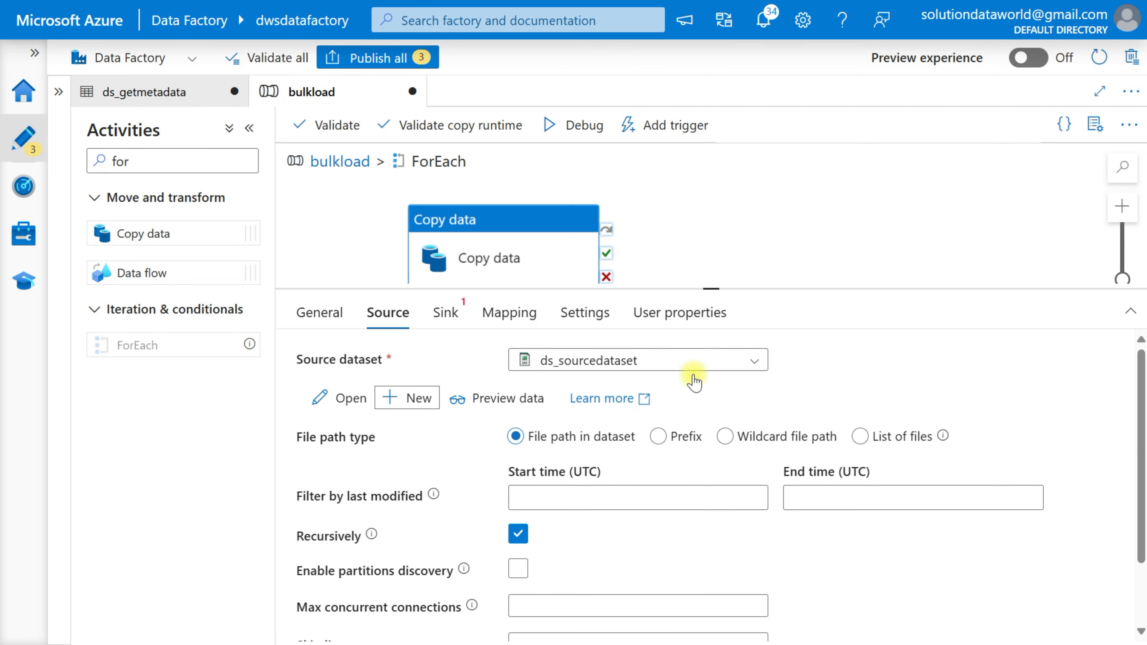
# Step: Switch the Copy data source to a wildcard file path and set its wildcard folder to Sales
pyautogui.scroll(-1, 716, 391)
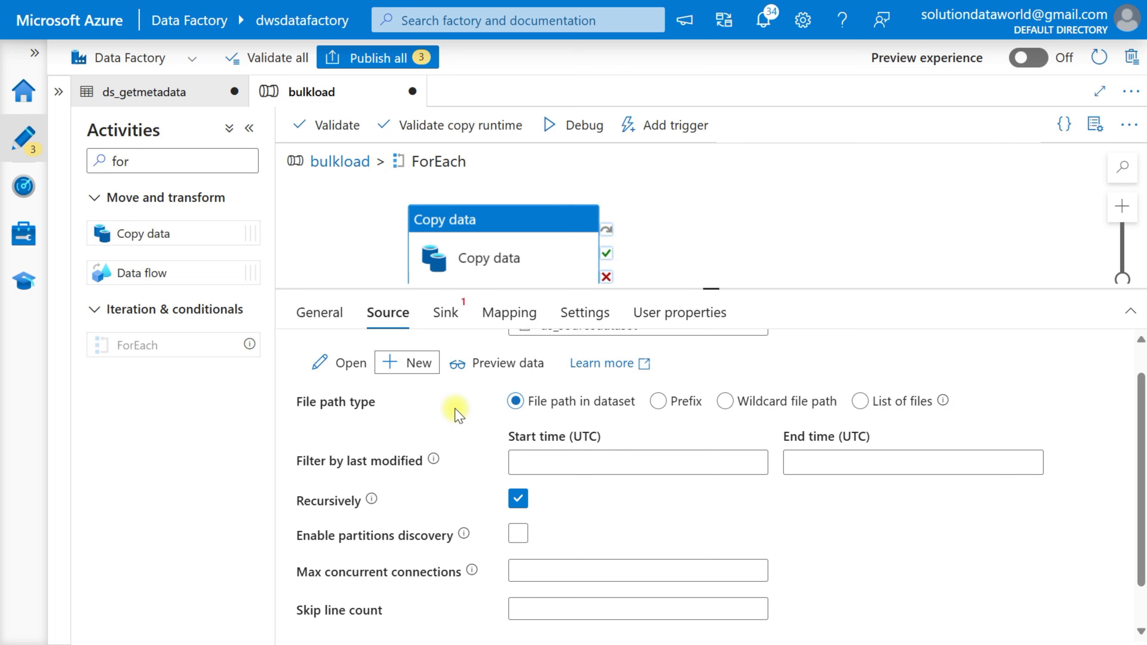
pyautogui.click(725, 402)
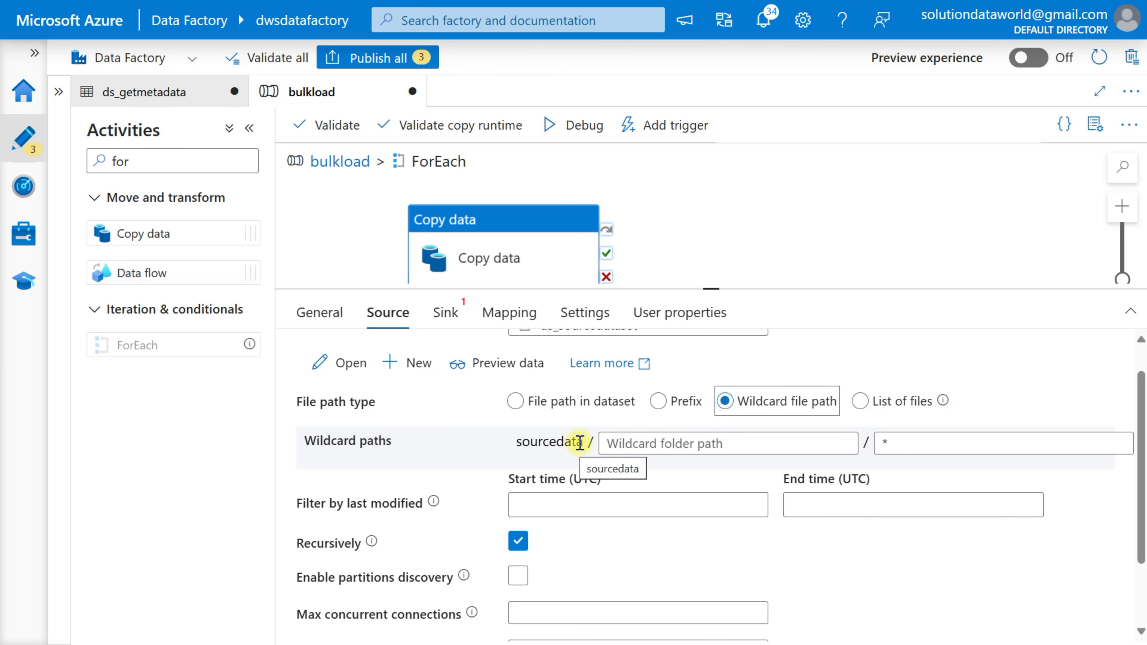
pyautogui.click(645, 441)
pyautogui.write('Sales')
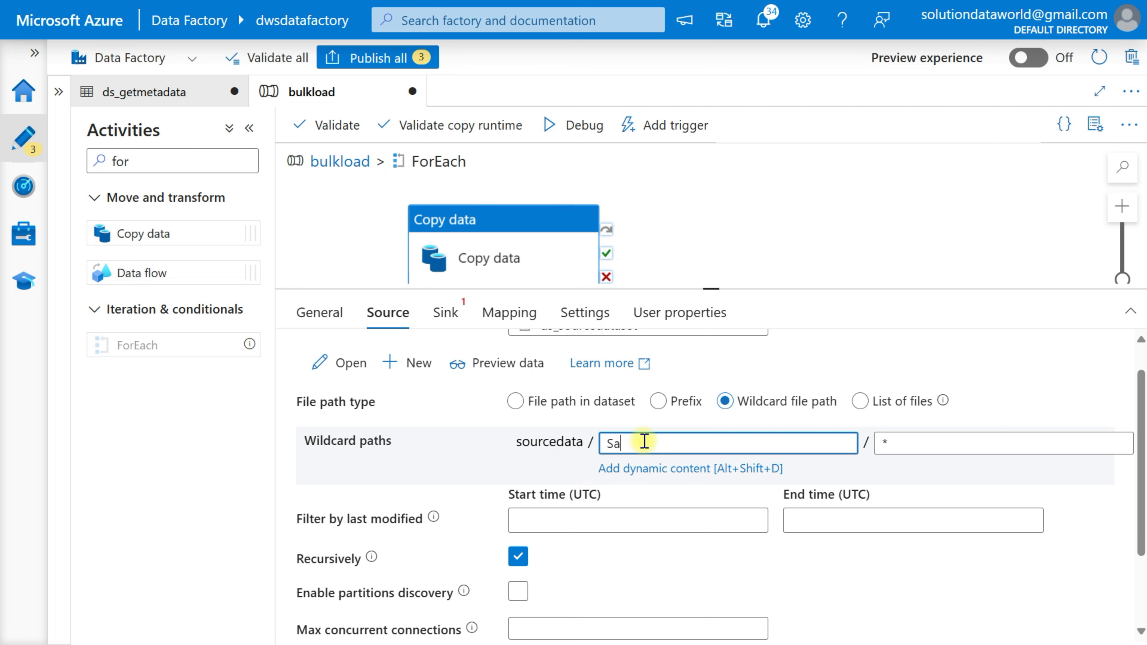
pyautogui.click(915, 443)
pyautogui.press('BackSpace')
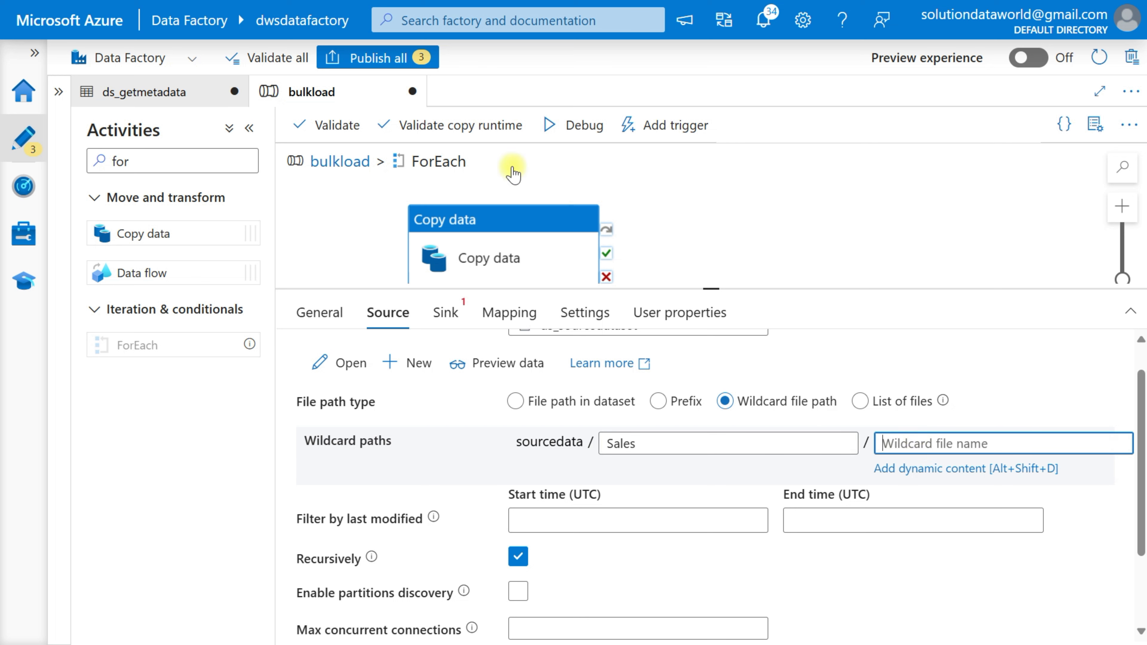
pyautogui.click(944, 470)
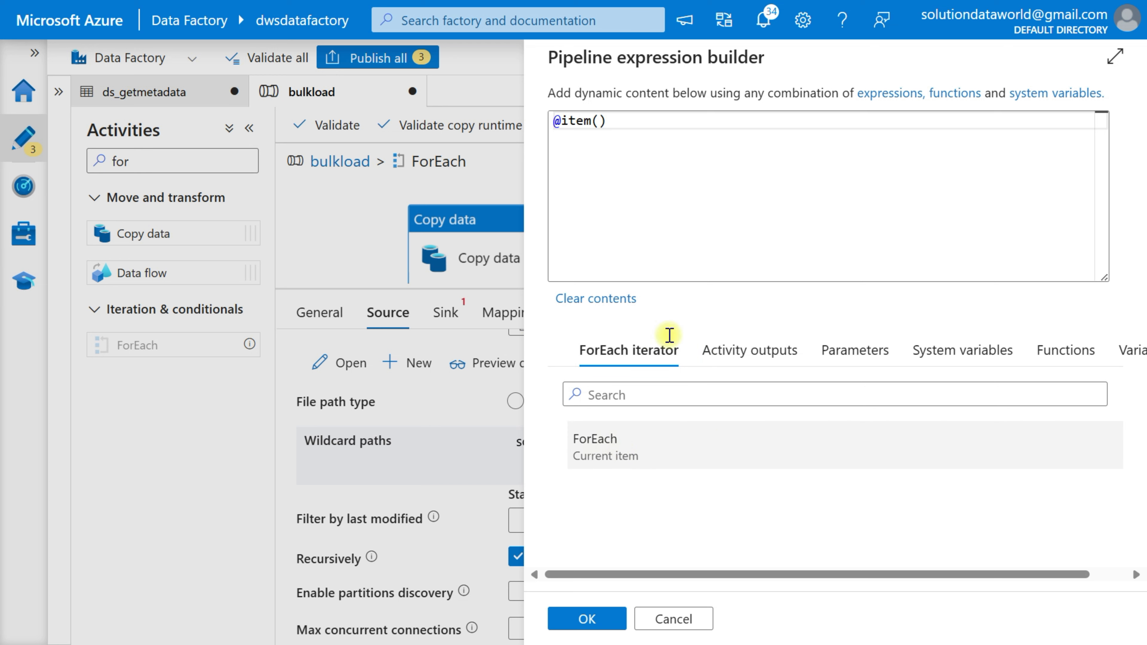
pyautogui.click(614, 128)
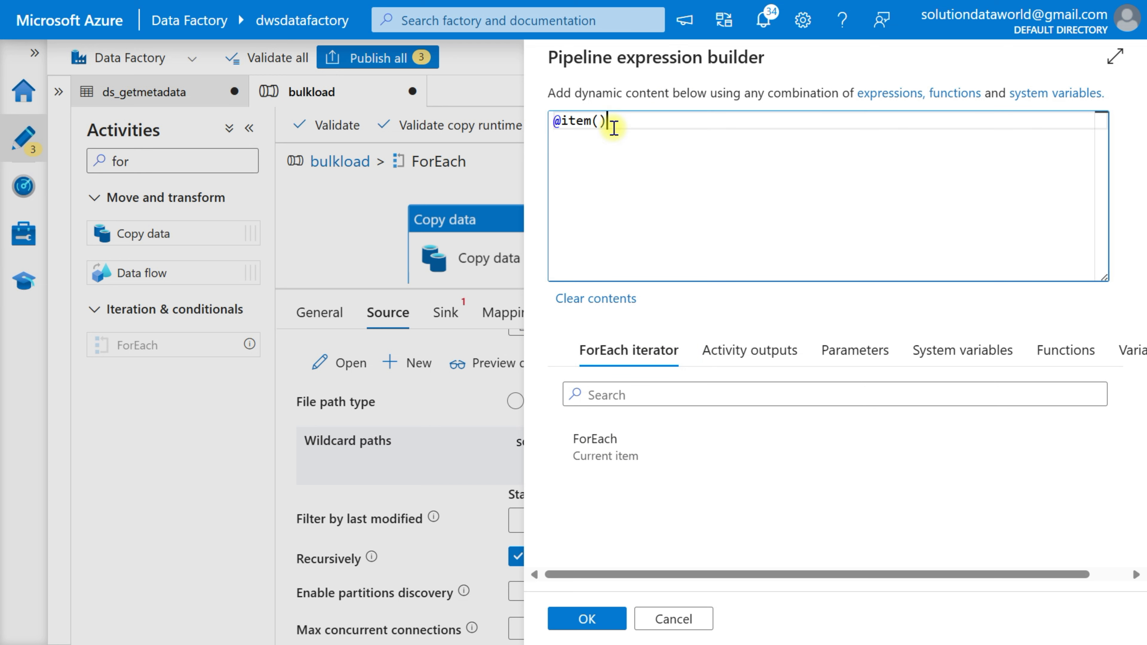
pyautogui.write('.name')
pyautogui.click(587, 619)
pyautogui.scroll(-2, 780, 439)
pyautogui.scroll(-2, 780, 439)
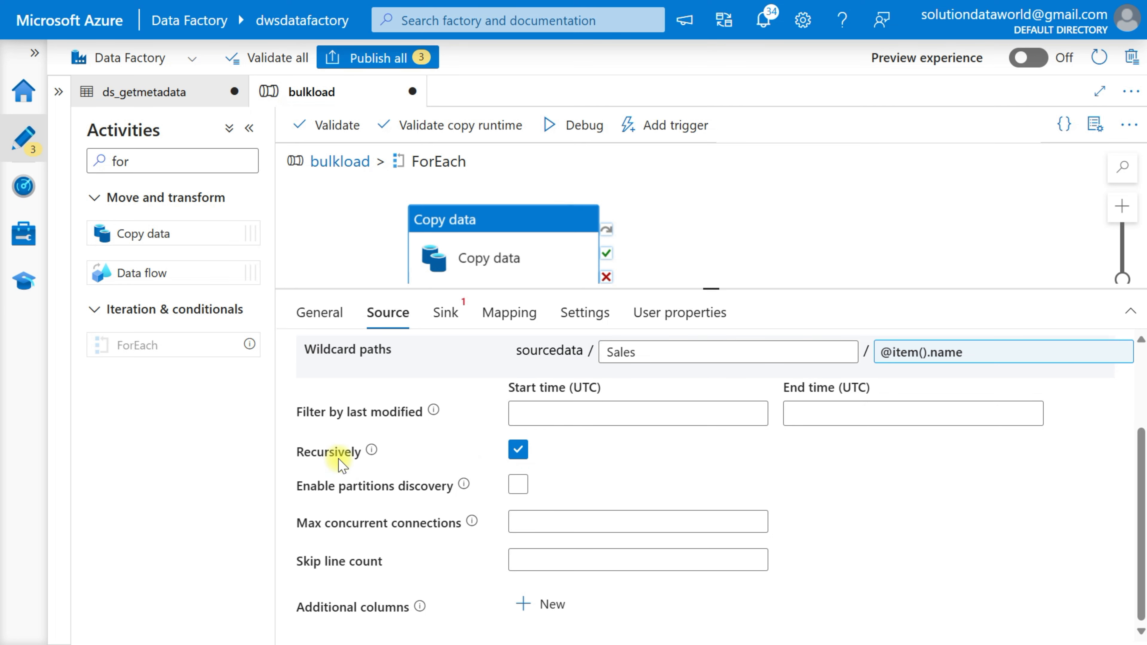
pyautogui.click(525, 445)
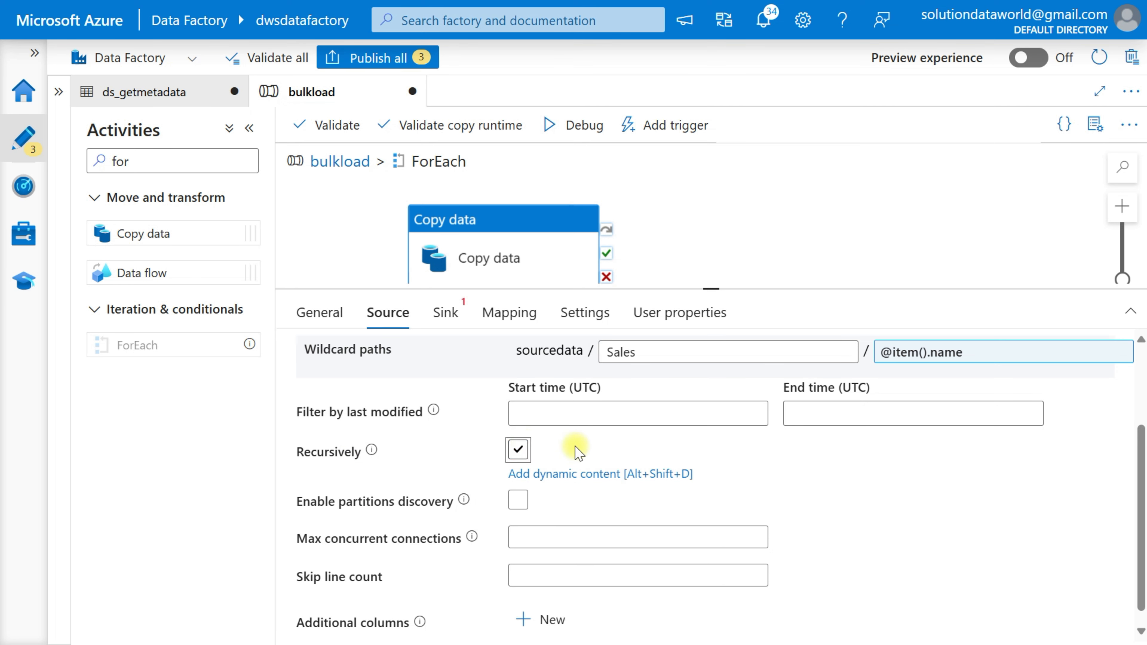
# Step: Start a new sink dataset for the Copy data activity using Azure SQL Database
pyautogui.click(445, 313)
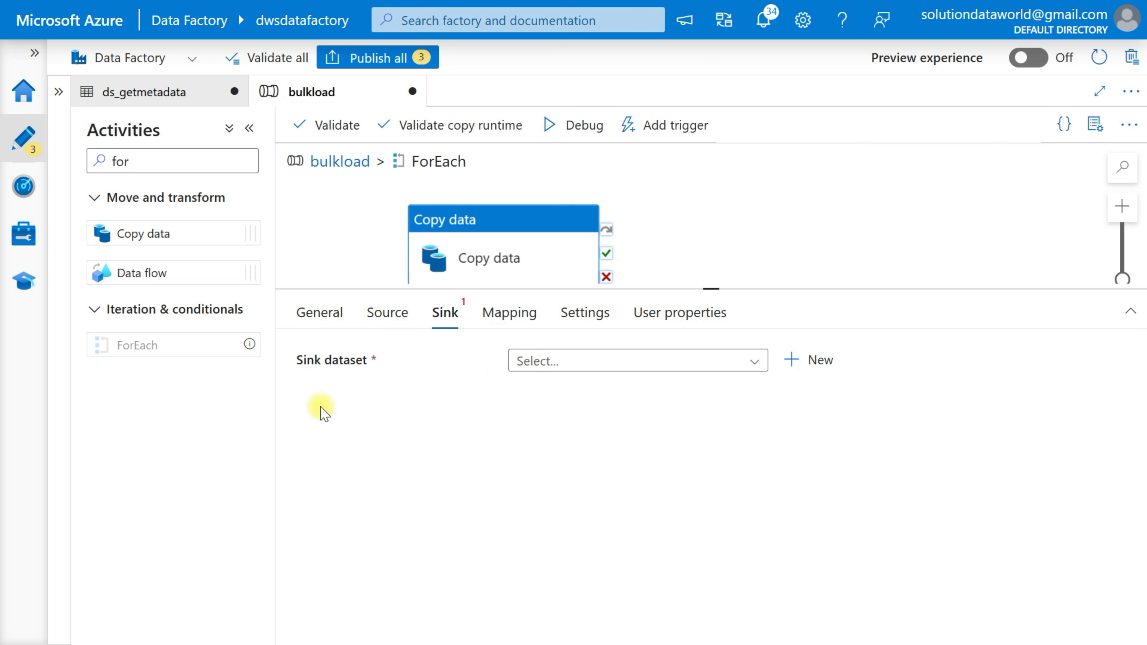
pyautogui.click(812, 362)
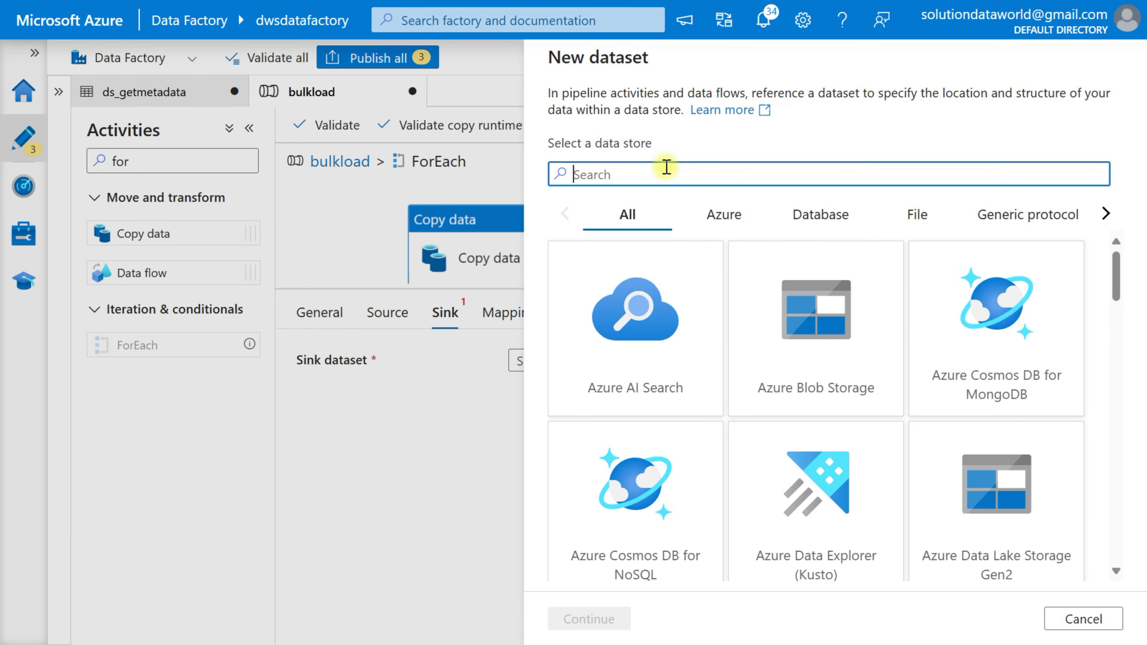
pyautogui.write('azure sql')
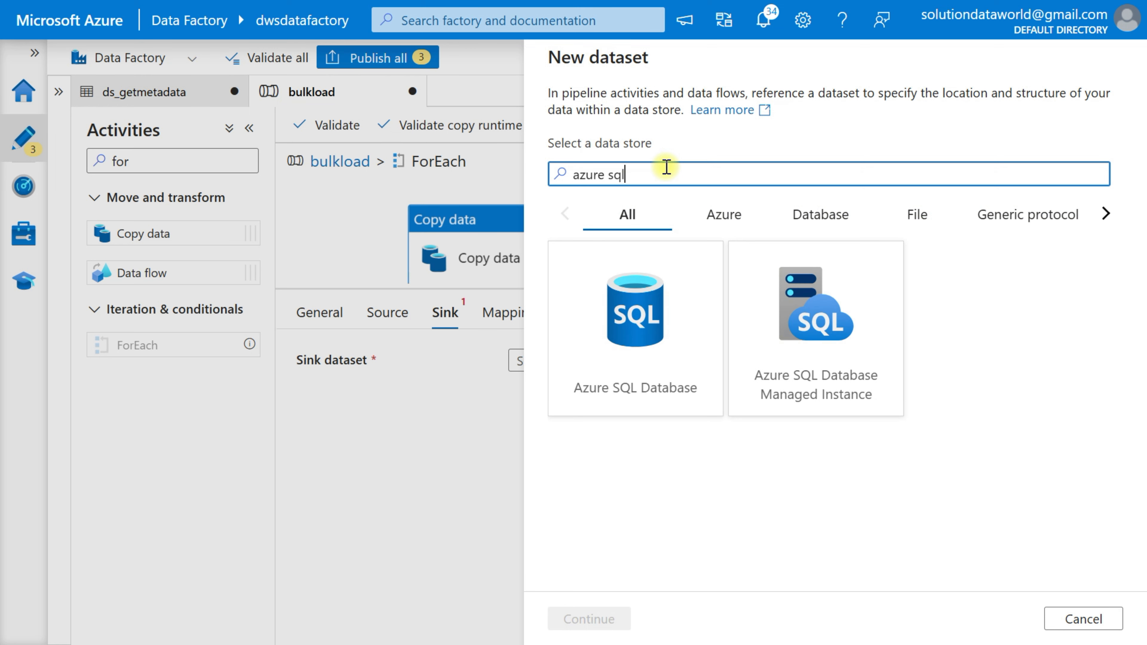
pyautogui.click(662, 302)
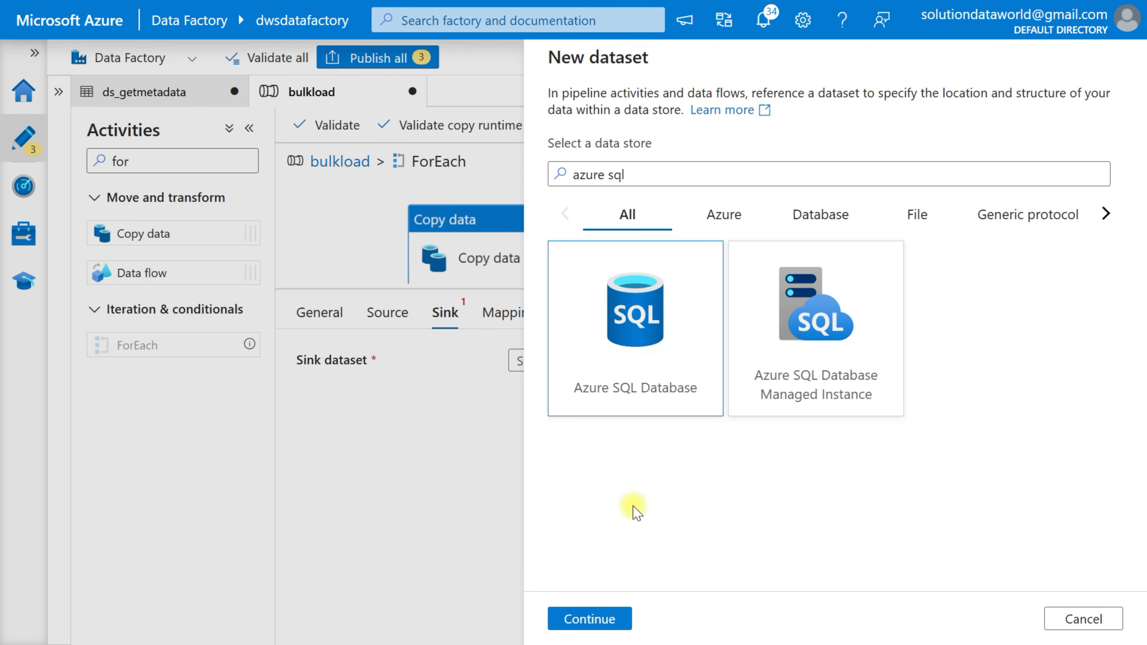
pyautogui.click(607, 618)
# Step: Switch to SQL Server Management Studio and run the drop statement for the SalesData table
pyautogui.hotkey('alt', 'Tab')
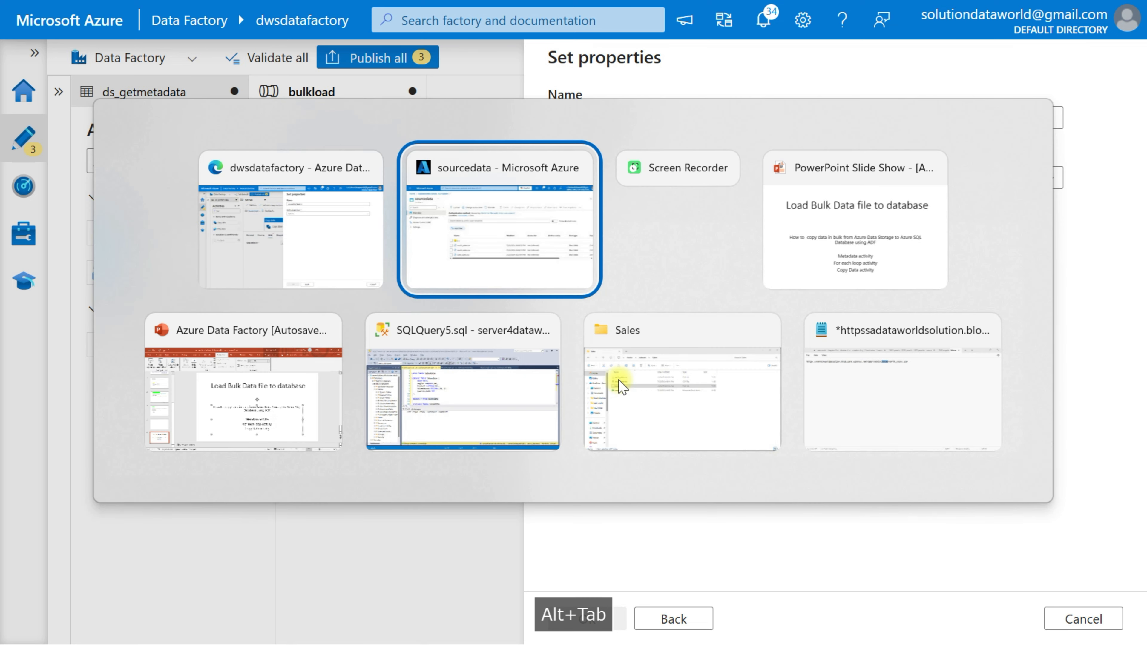
pyautogui.hotkey('alt', 'Tab')
pyautogui.hotkey('alt', 'Tab')
pyautogui.hotkey('alt', 'Tab')
pyautogui.hotkey('alt', 'Tab')
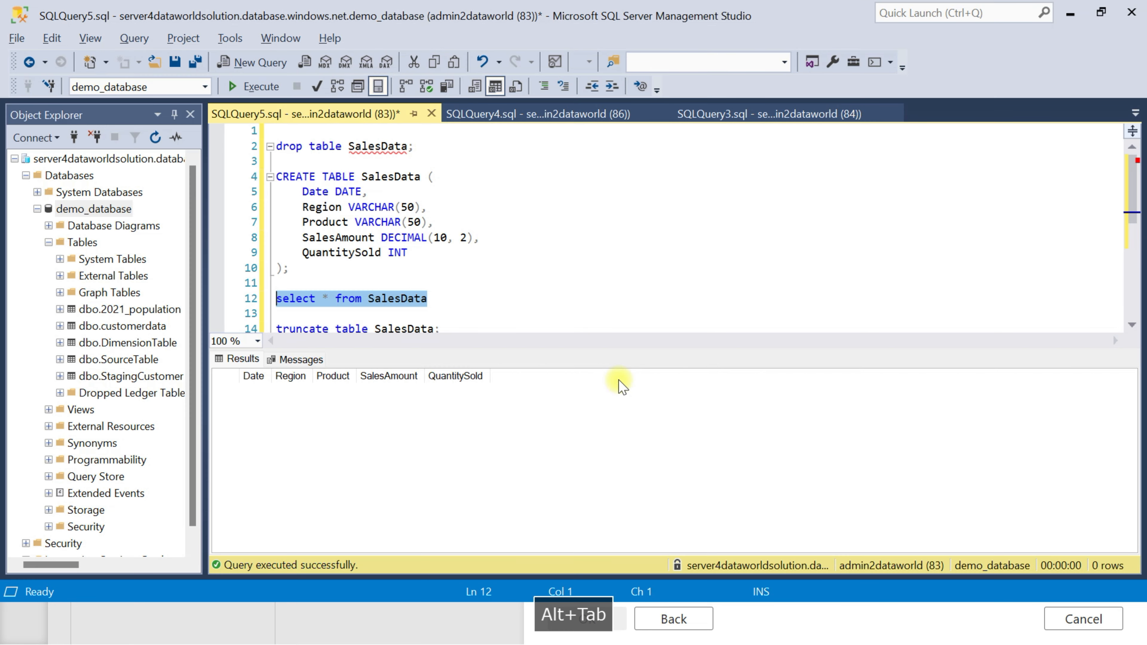
pyautogui.click(416, 151)
pyautogui.moveTo(429, 151); pyautogui.dragTo(274, 147)
pyautogui.click(253, 86)
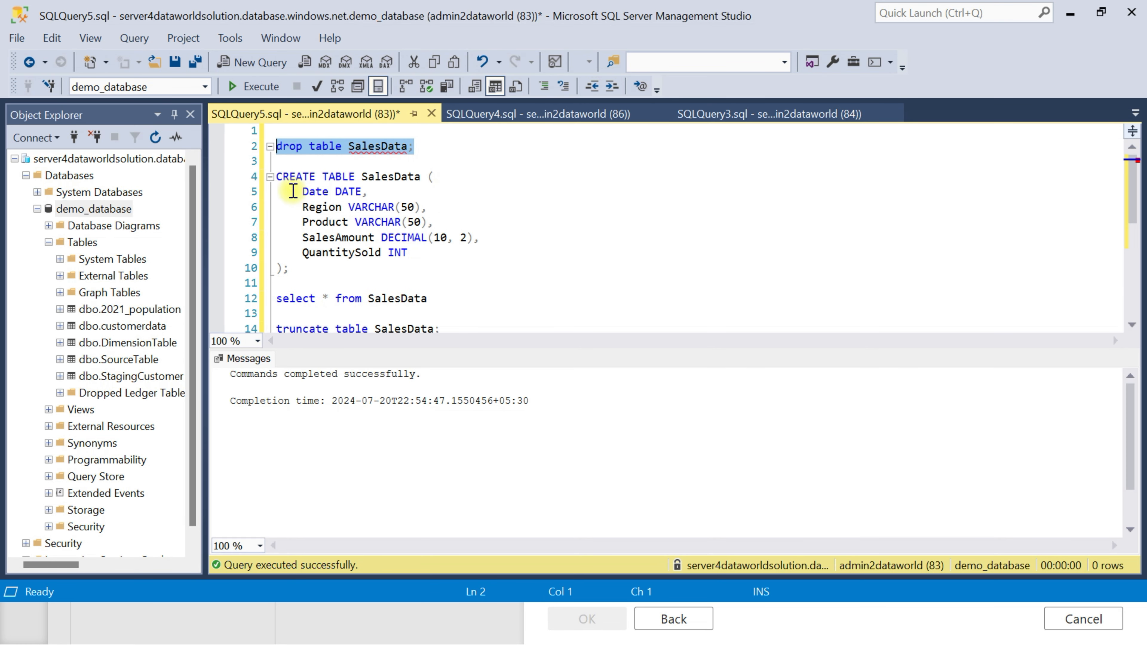
# Step: Recreate the SalesData table with the existing CREATE TABLE statement and query all its rows
pyautogui.moveTo(277, 176); pyautogui.dragTo(420, 266)
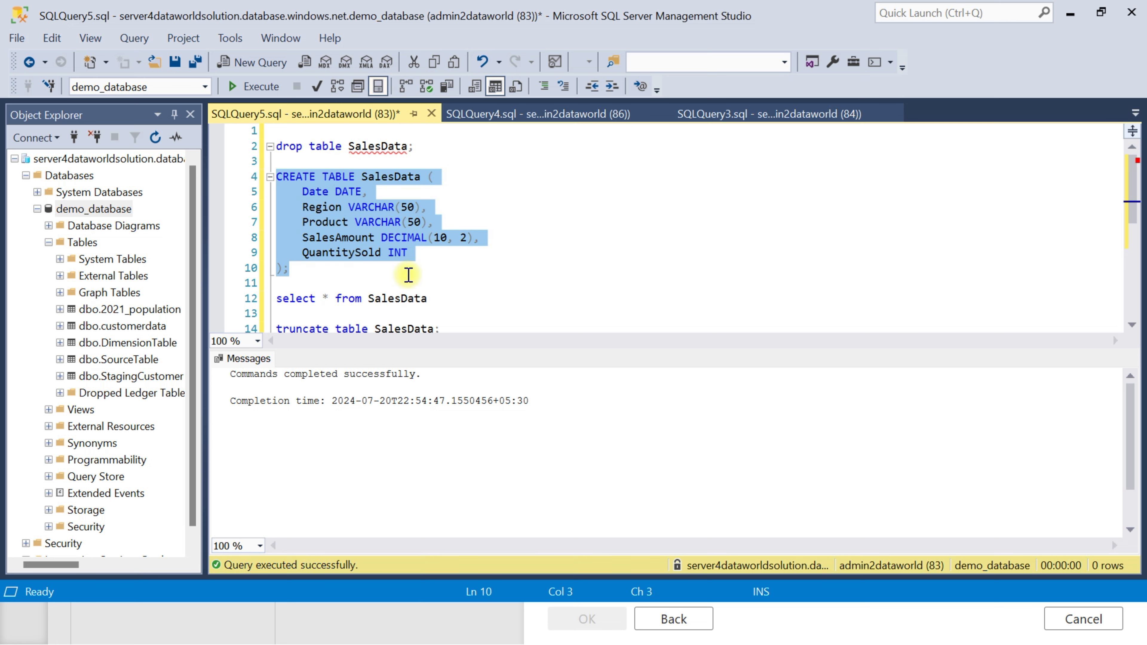
pyautogui.click(255, 86)
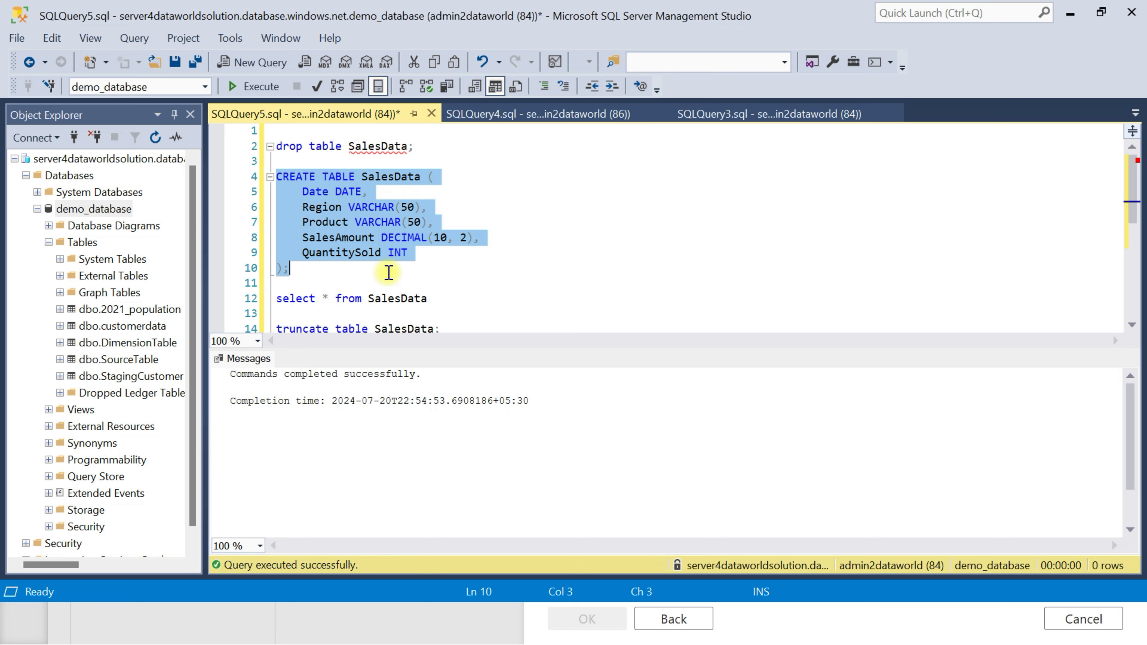
pyautogui.moveTo(428, 298); pyautogui.dragTo(276, 299)
pyautogui.press('F5')
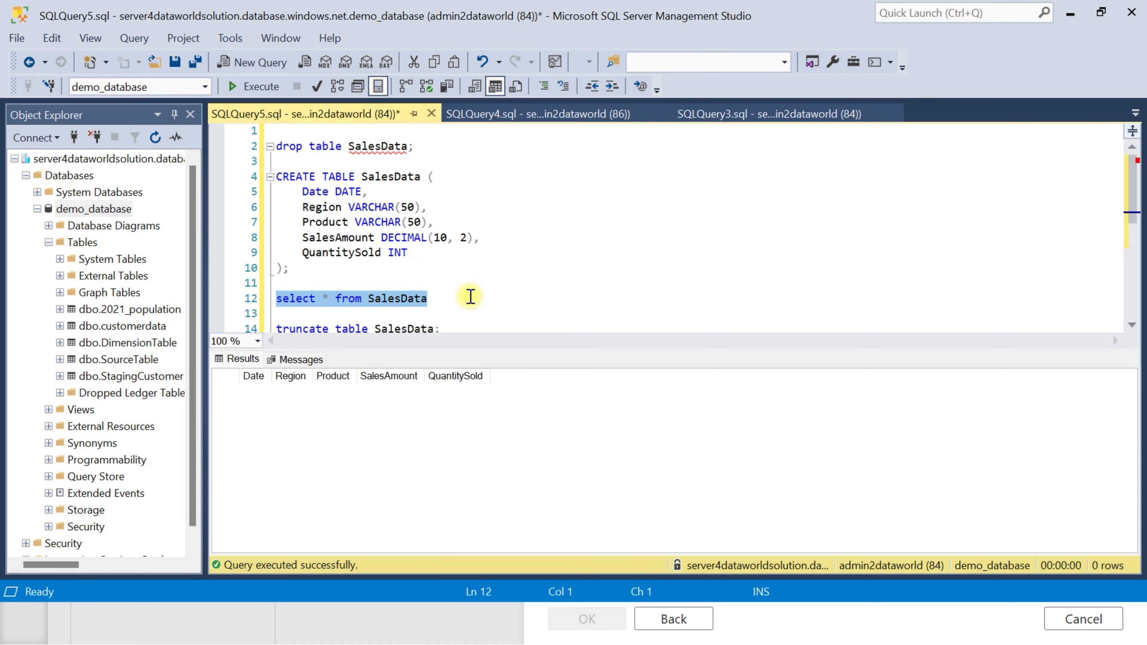
# Step: Return to Azure Data Factory, name the sink dataset ds_Sinkdataset and assign it the ls_AzureSqlDatabase linked service
pyautogui.hotkey('alt', 'Tab')
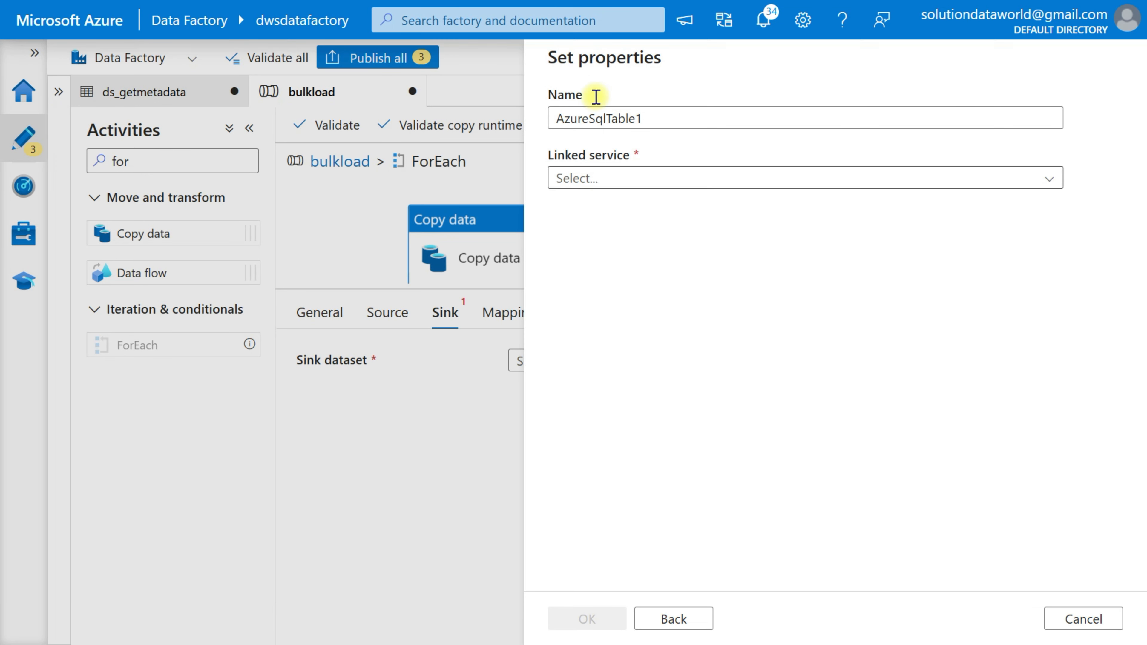
pyautogui.moveTo(656, 119); pyautogui.dragTo(513, 111)
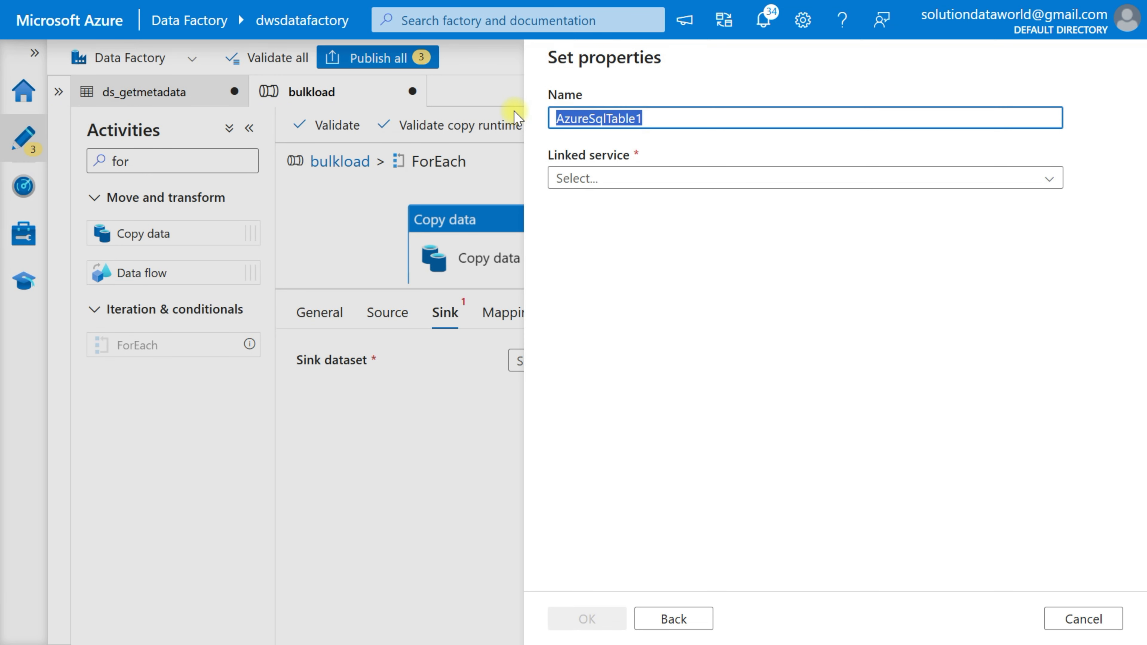
pyautogui.write('ds_d')
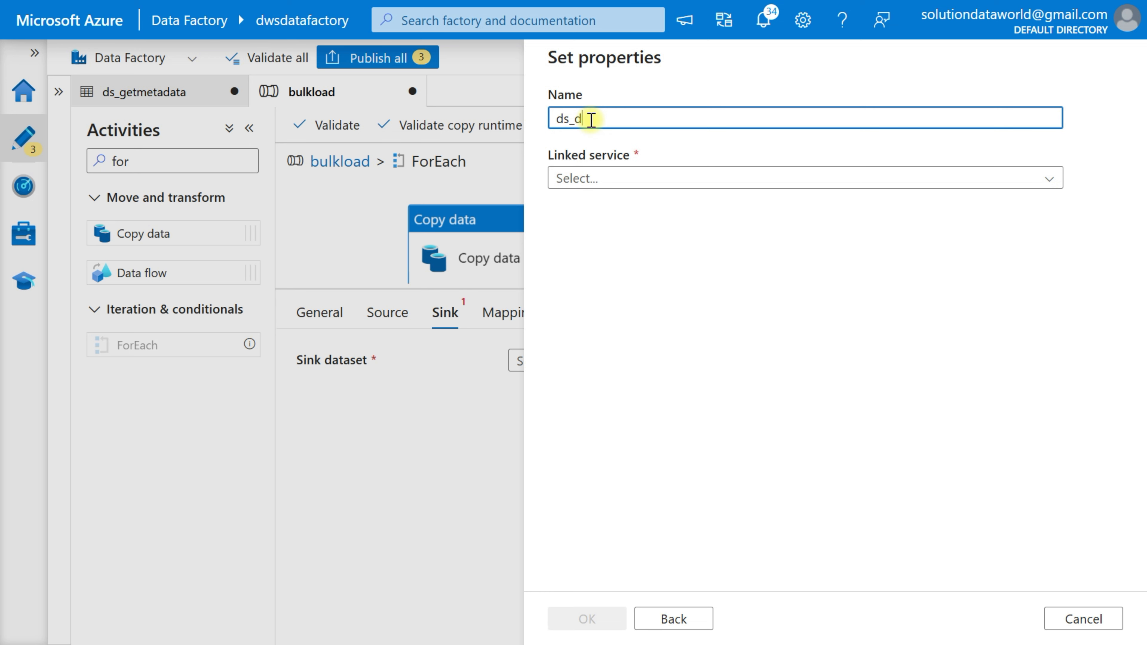
pyautogui.press('BackSpace')
pyautogui.write('Sinkdataset')
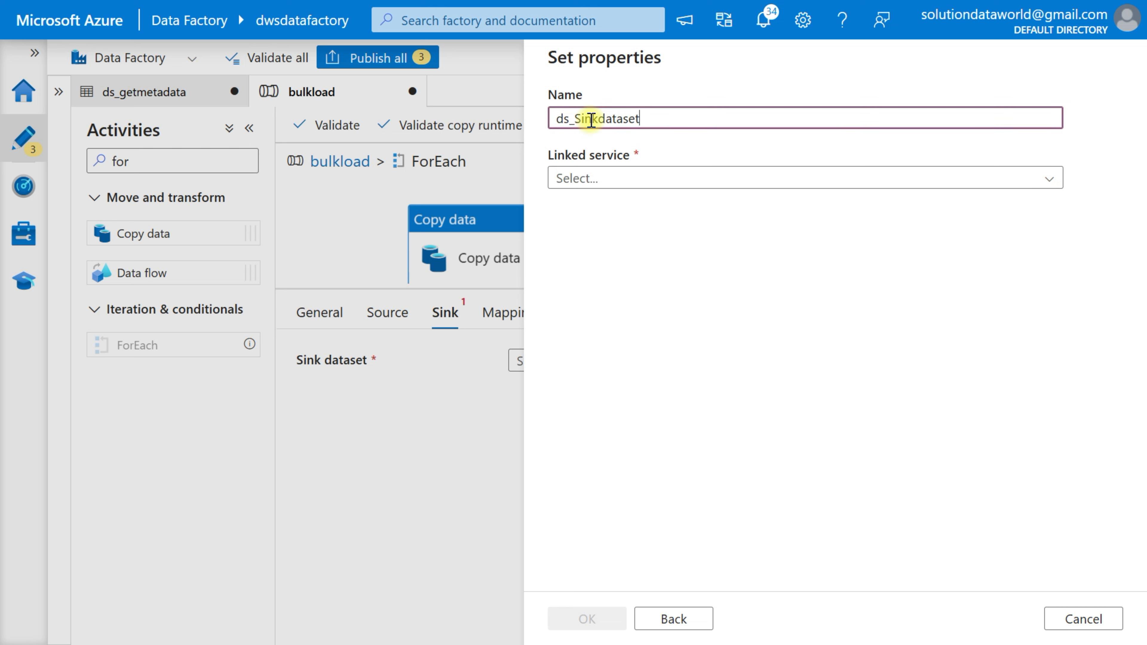
pyautogui.click(602, 180)
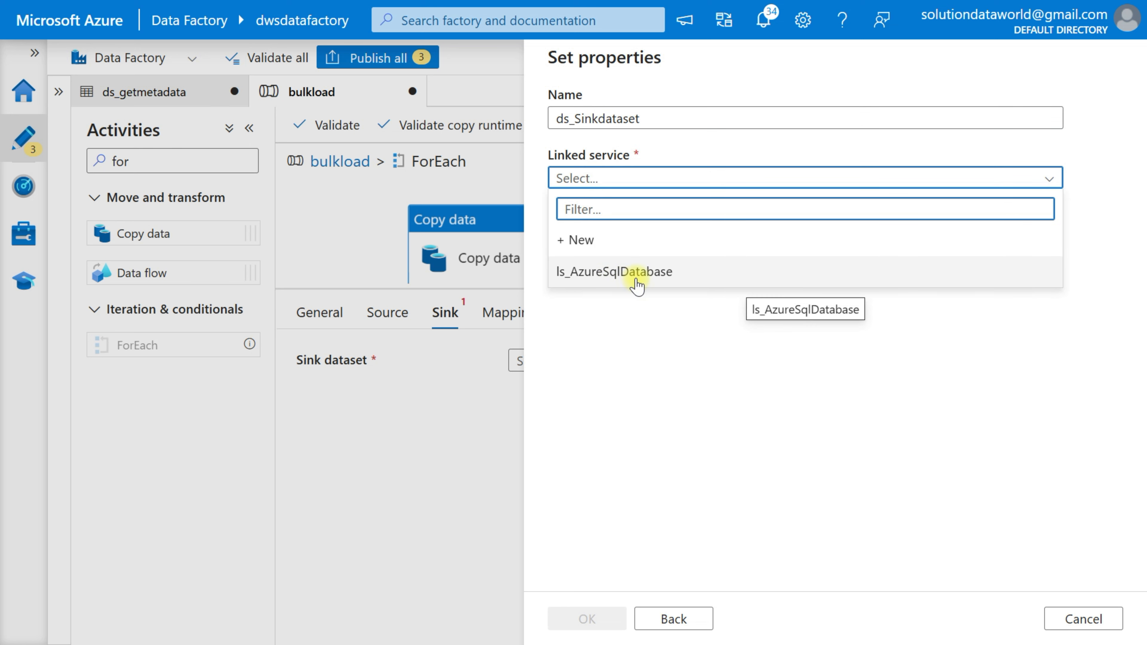
pyautogui.click(662, 273)
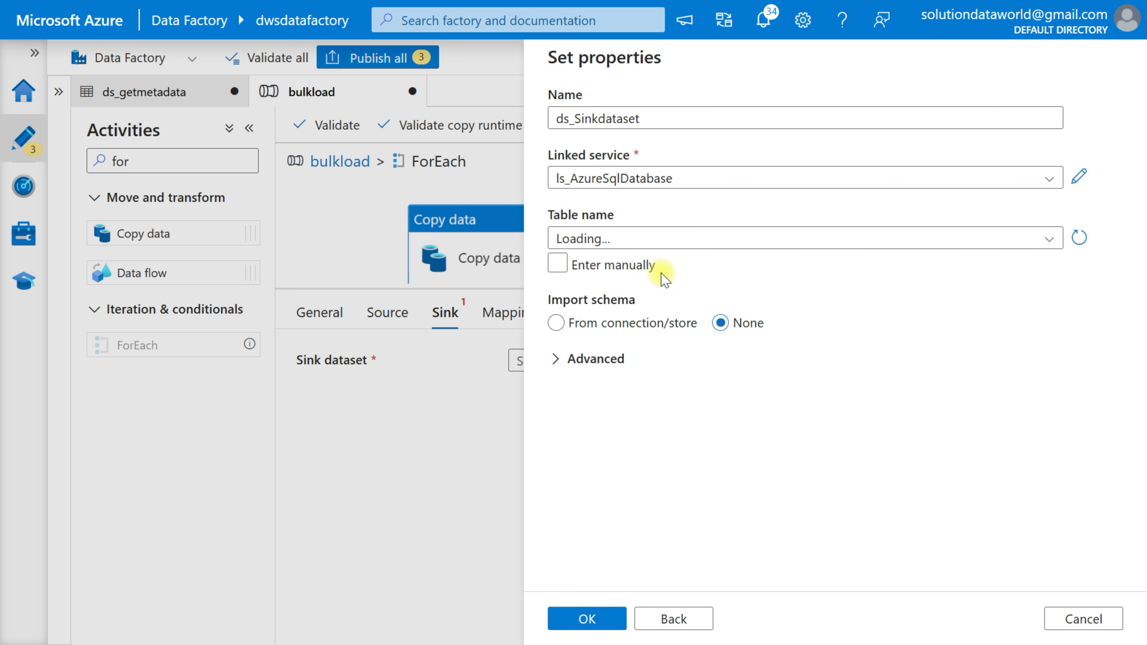
# Step: Point the sink dataset to the dbo.SalesData table, set schema import to None, and create it
pyautogui.click(637, 231)
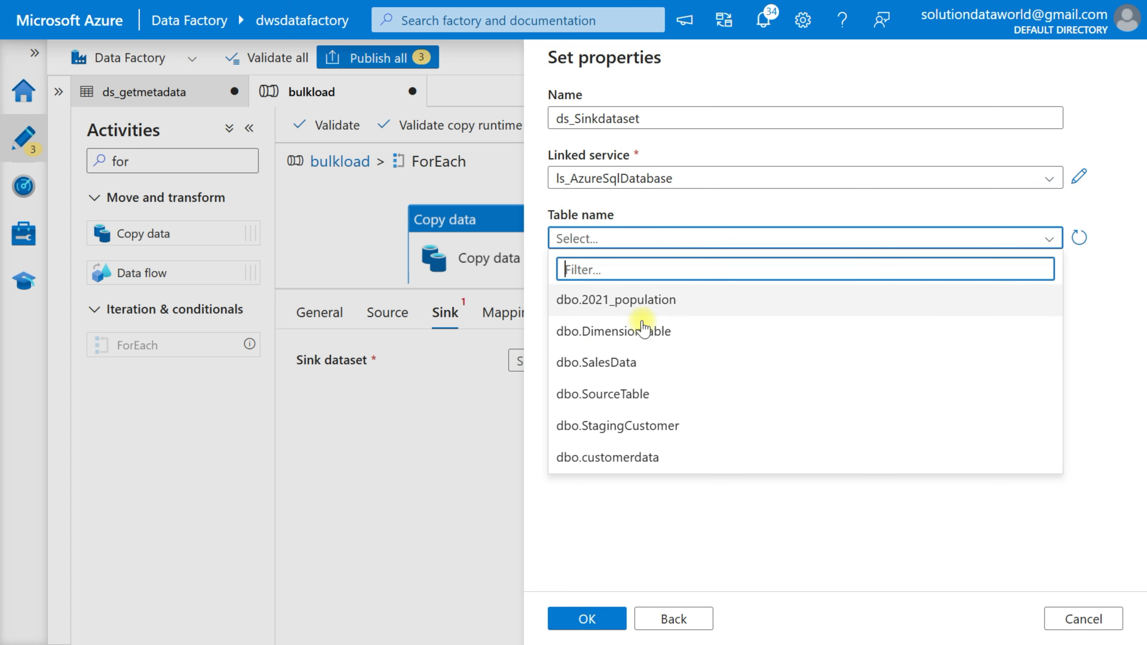
pyautogui.click(624, 363)
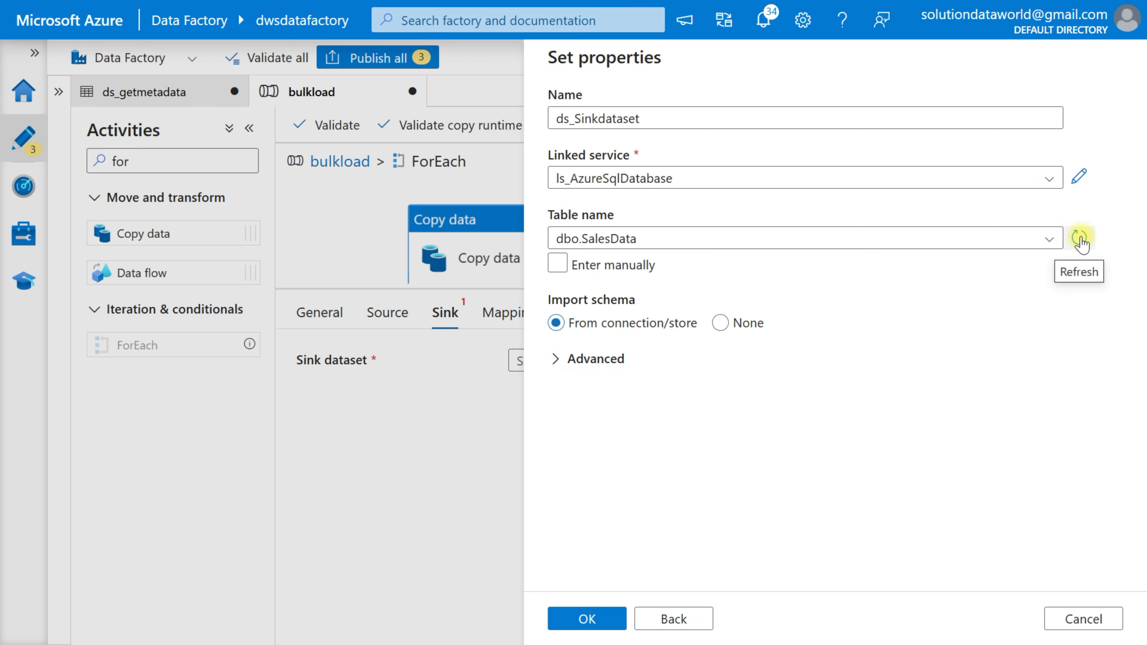
pyautogui.click(719, 323)
pyautogui.click(591, 618)
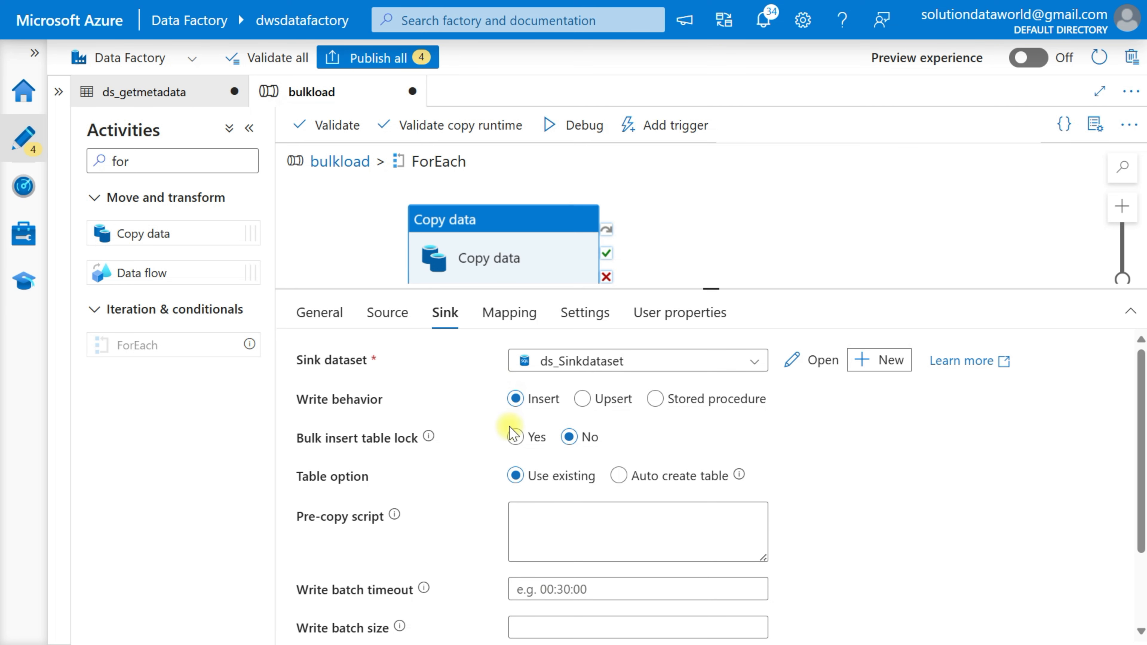
# Step: Review the Copy data activity's sink options and its mapping settings
pyautogui.scroll(-1, 510, 431)
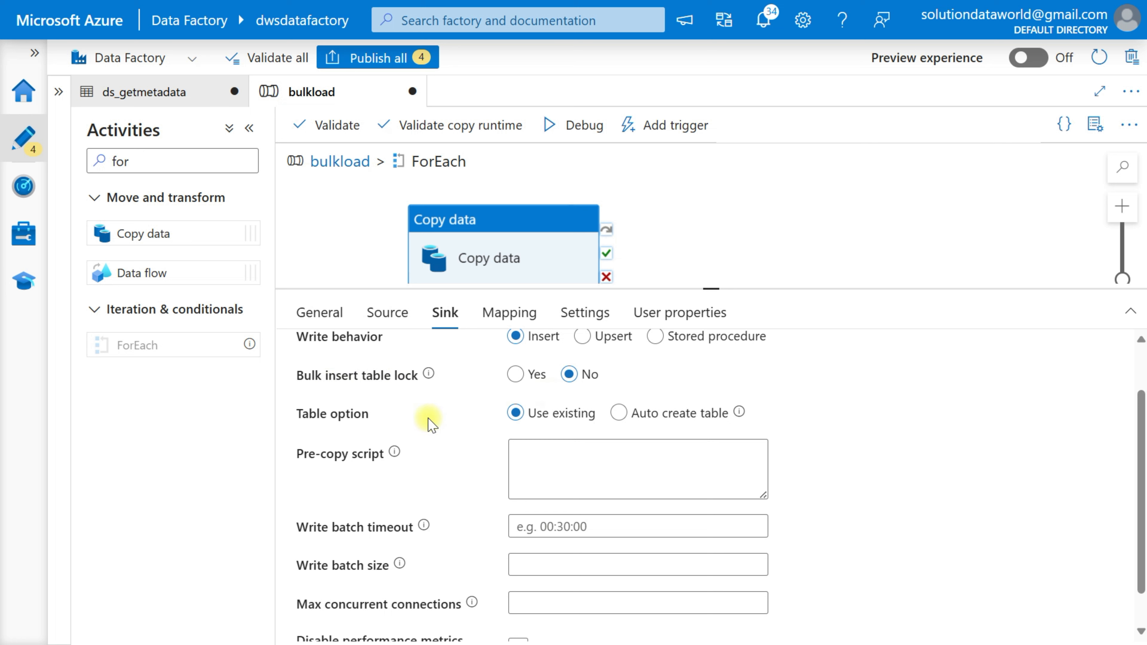
pyautogui.click(549, 427)
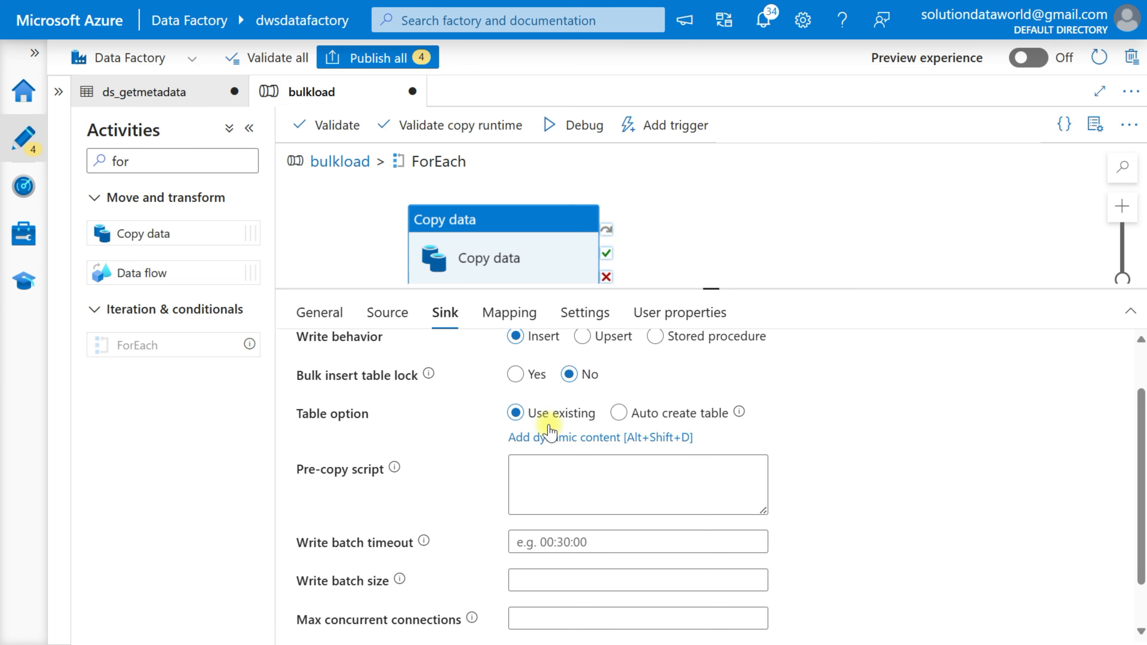
pyautogui.scroll(1, 542, 432)
pyautogui.scroll(-3, 549, 427)
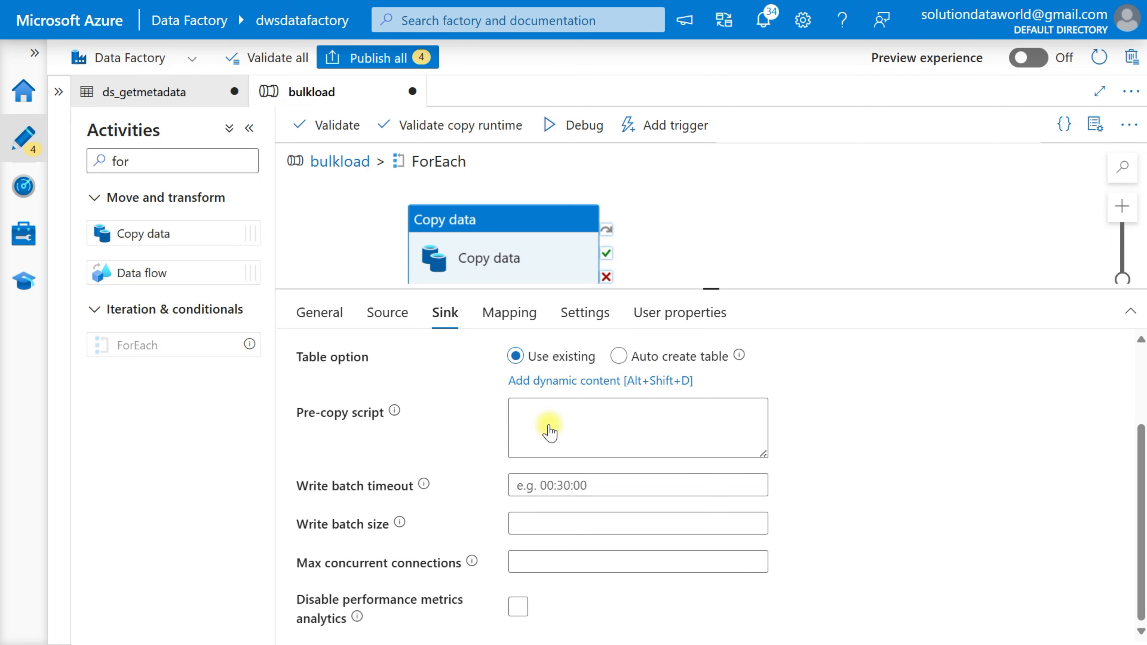
pyautogui.scroll(3, 549, 425)
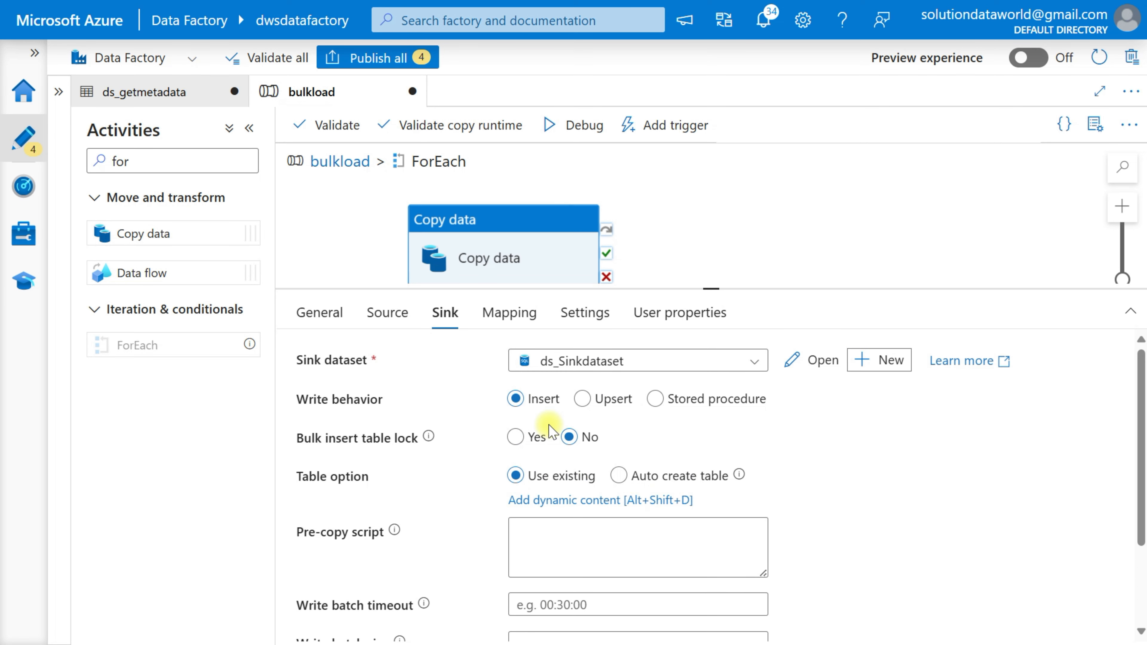
pyautogui.click(501, 318)
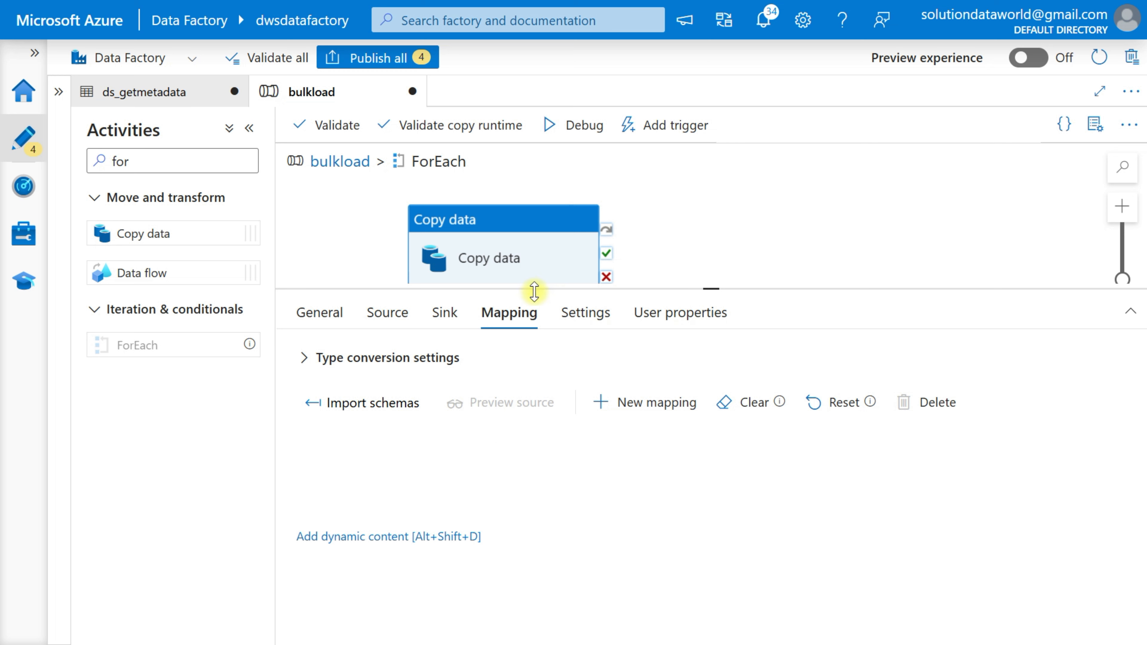
pyautogui.moveTo(699, 290); pyautogui.dragTo(689, 448)
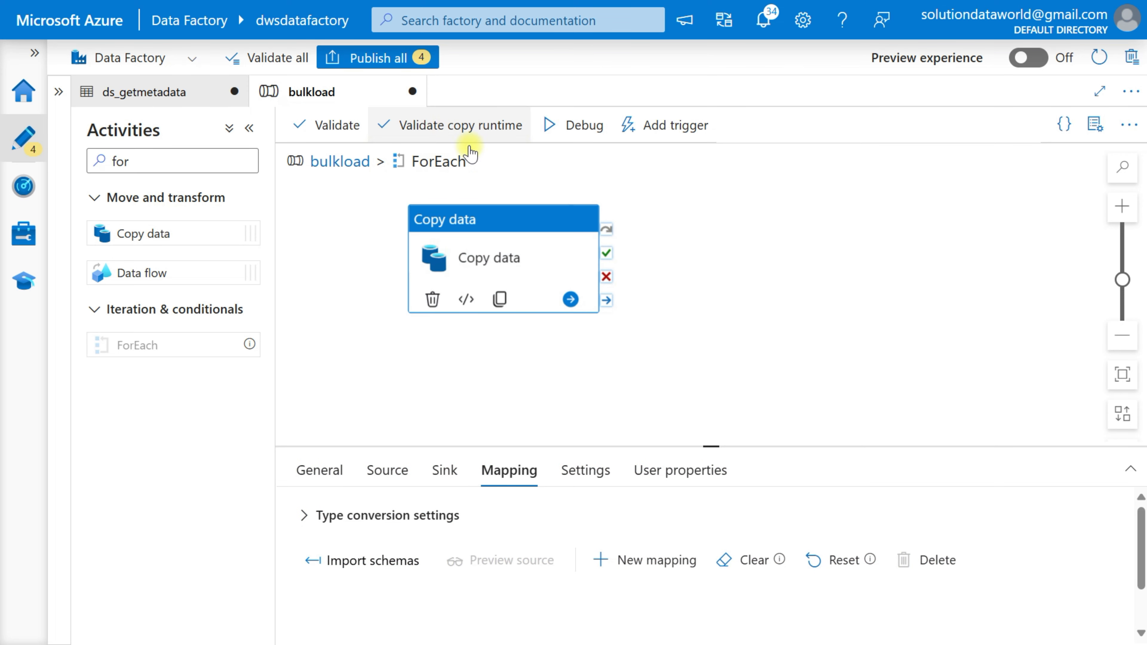
# Step: Run the bulkload pipeline in debug mode and refresh its output to check the status of each activity run
pyautogui.click(585, 127)
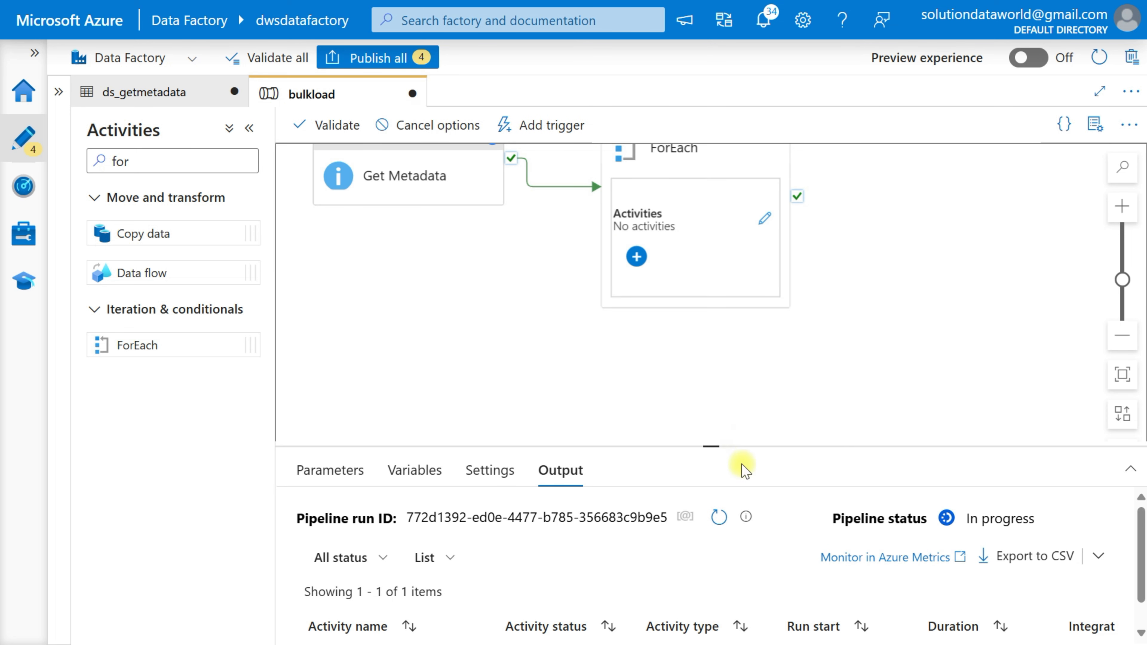
pyautogui.moveTo(713, 448); pyautogui.dragTo(704, 328)
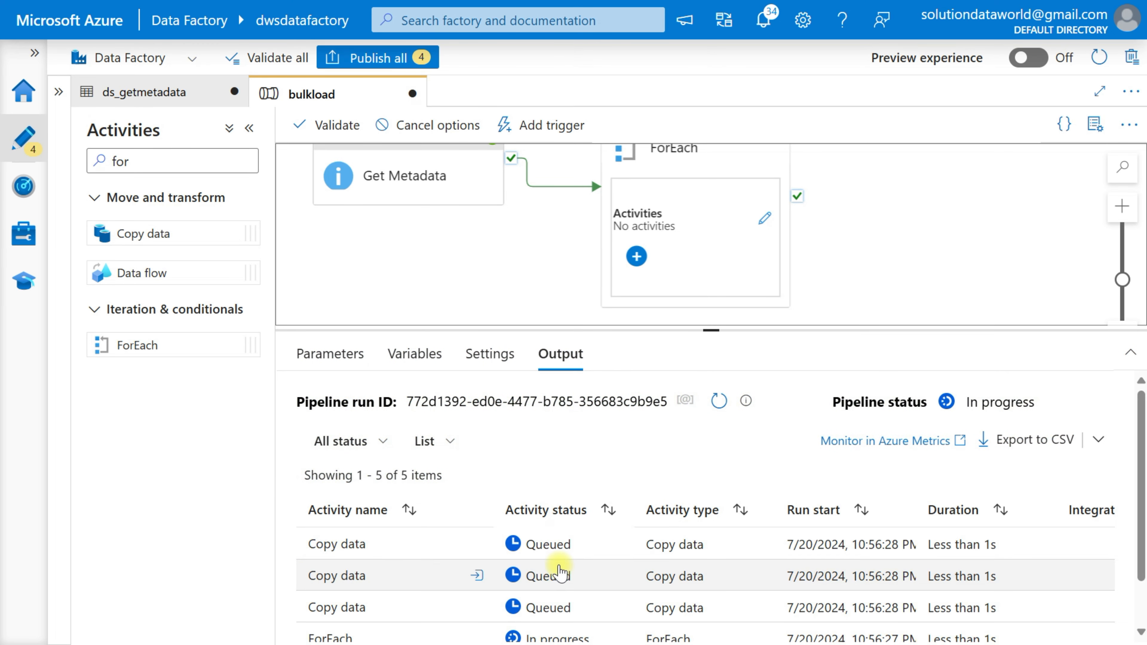
pyautogui.scroll(-2, 523, 569)
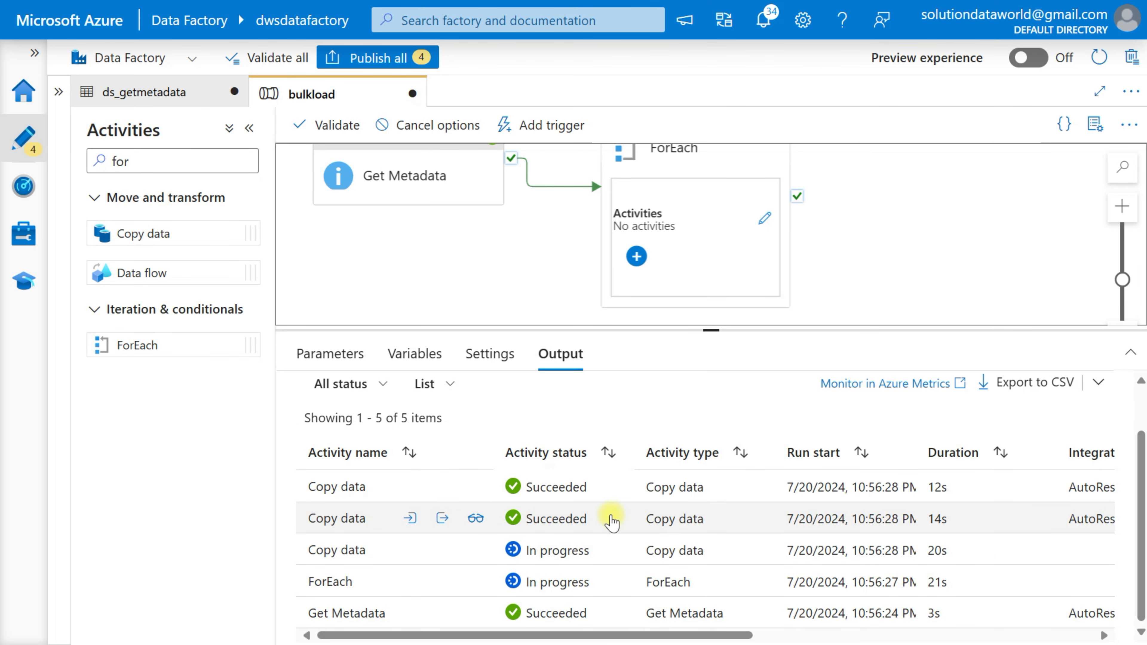
pyautogui.click(718, 320)
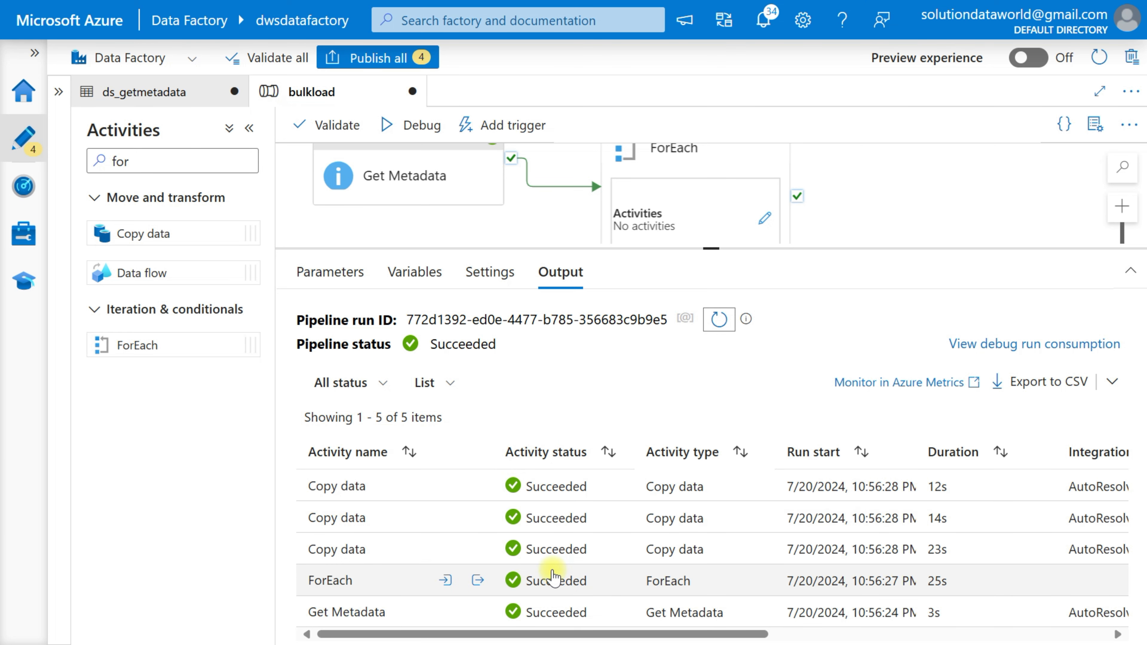
pyautogui.moveTo(711, 248); pyautogui.dragTo(712, 301)
pyautogui.moveTo(706, 395); pyautogui.dragTo(699, 386)
# Step: Switch to SQL Server Management Studio, rerun select * from SalesData, and check the loaded rows for each region
pyautogui.hotkey('alt', 'Tab')
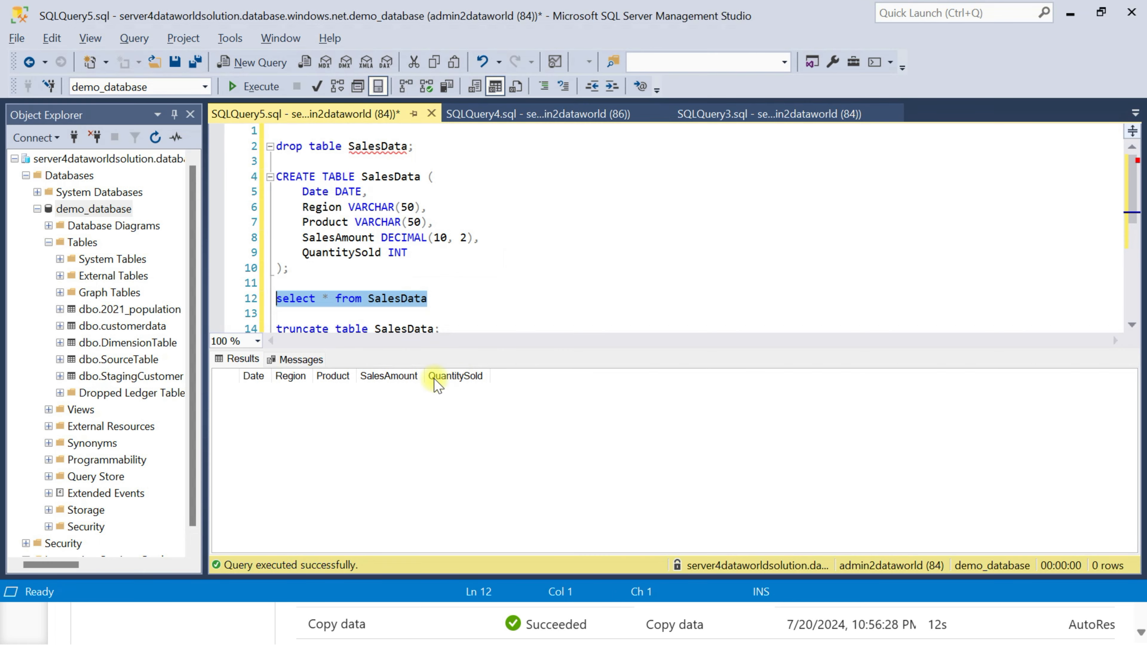
pyautogui.click(254, 88)
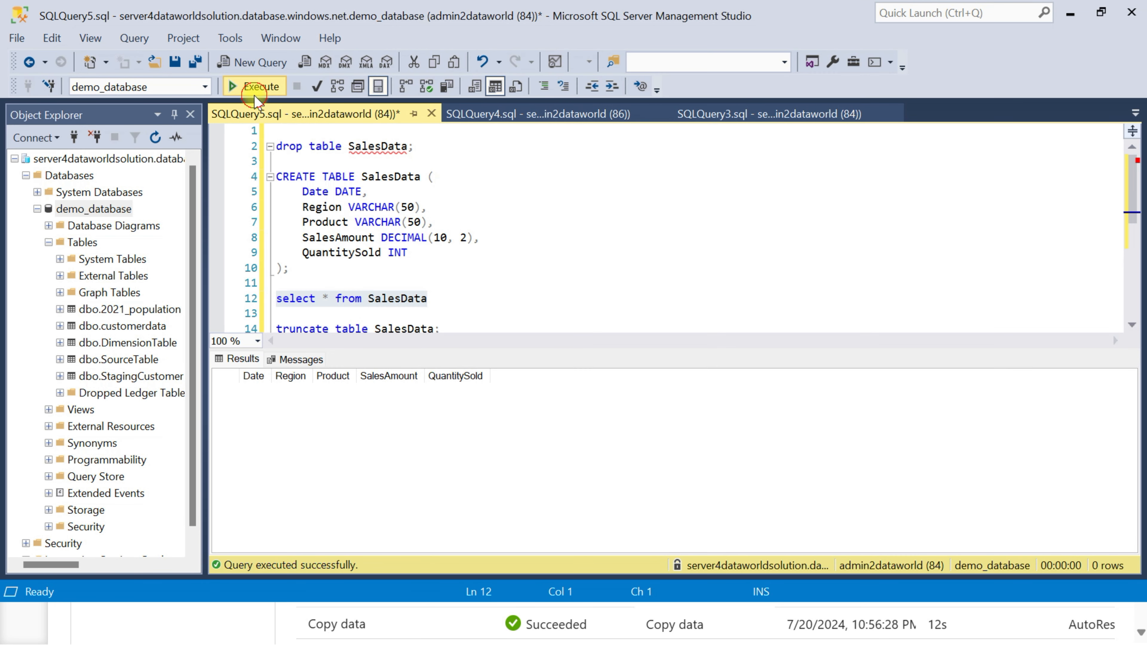
pyautogui.scroll(-2, 333, 468)
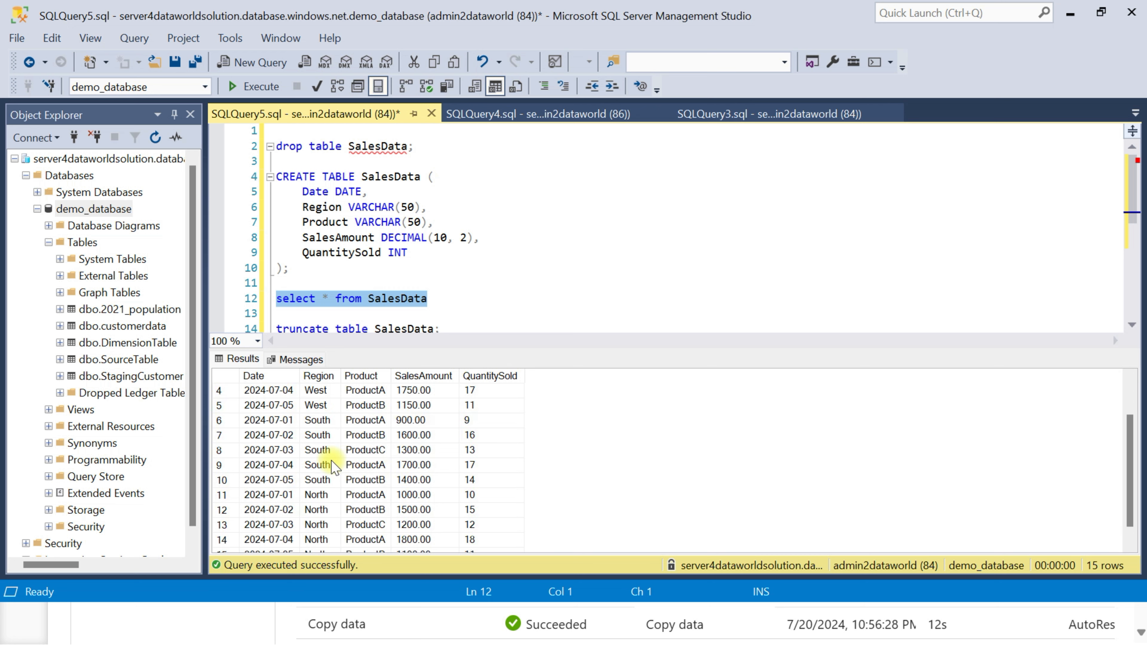
pyautogui.scroll(2, 333, 467)
pyautogui.click(321, 392)
pyautogui.moveTo(320, 393); pyautogui.dragTo(325, 526)
pyautogui.scroll(-2, 324, 525)
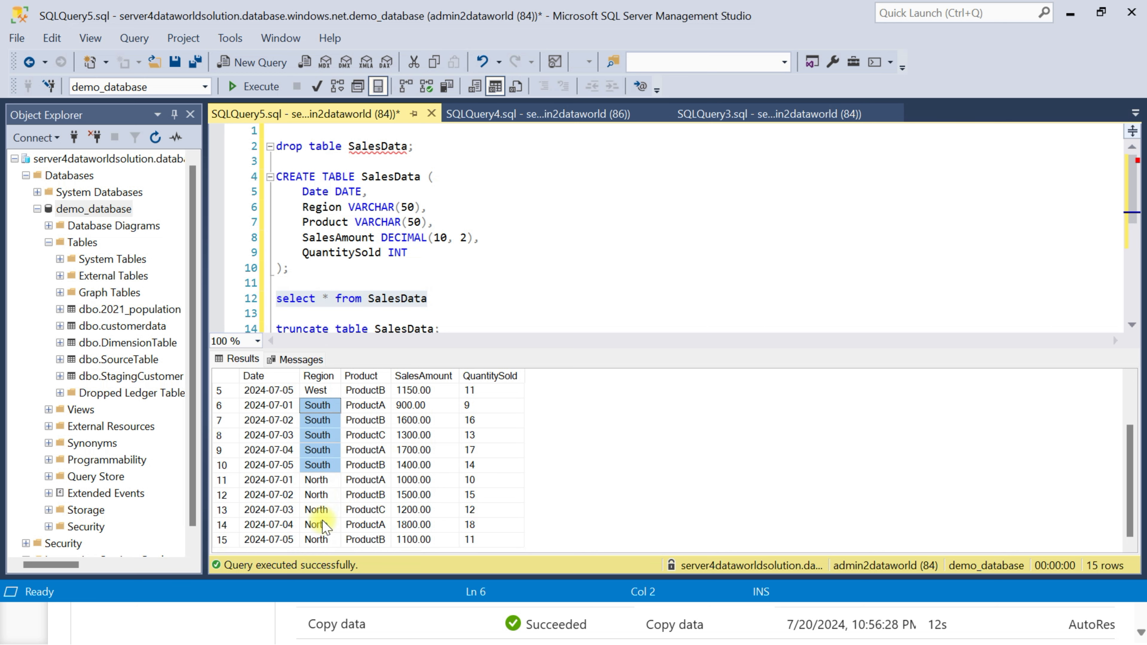
pyautogui.click(320, 480)
pyautogui.keyDown('shift'); pyautogui.click(323, 540); pyautogui.keyUp('shift')
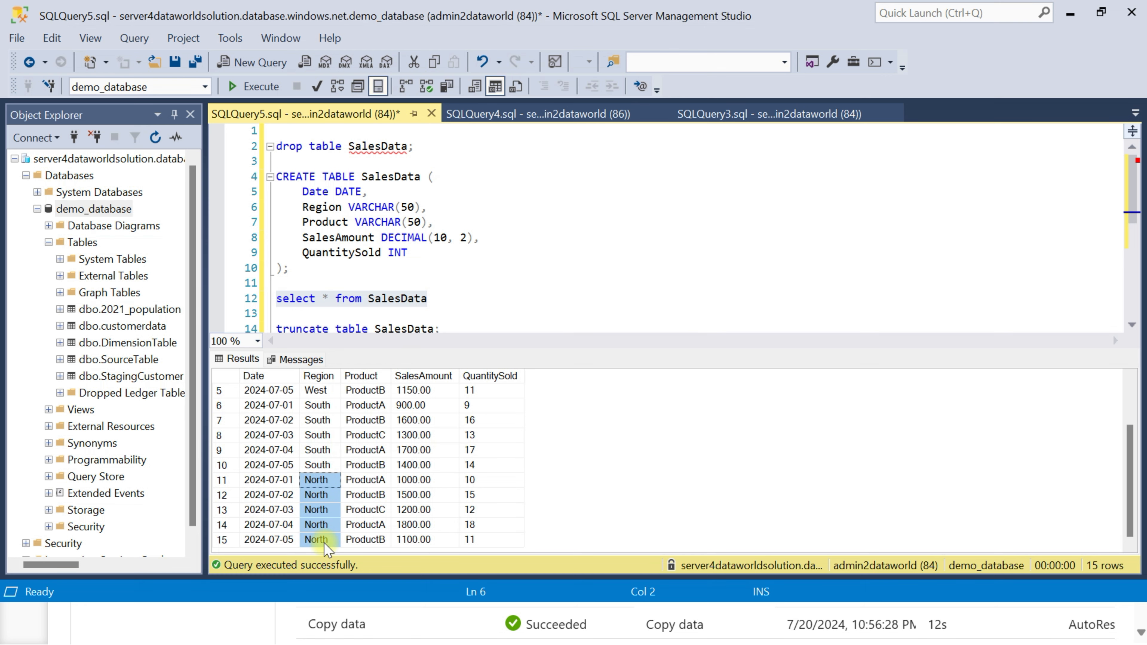
# Step: Switch to the sourcedata container in the Azure portal, preview north_sales.csv as a table, and compare it with the SalesData query results
pyautogui.hotkey('alt', 'Tab')
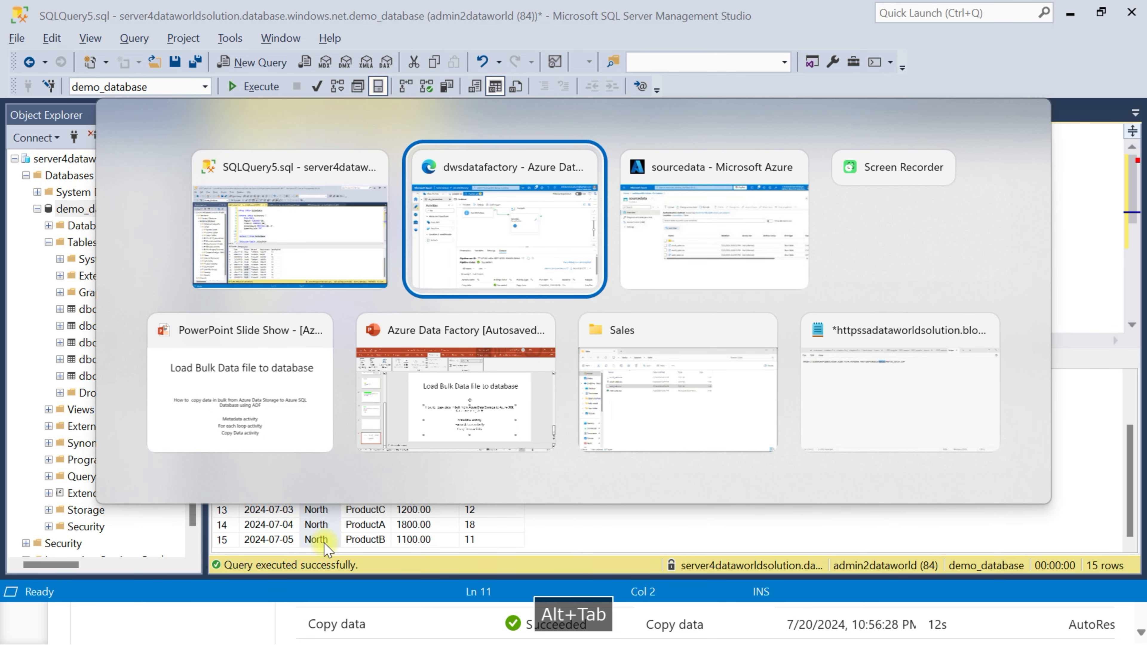
pyautogui.hotkey('alt', 'Tab')
pyautogui.press('Tab')
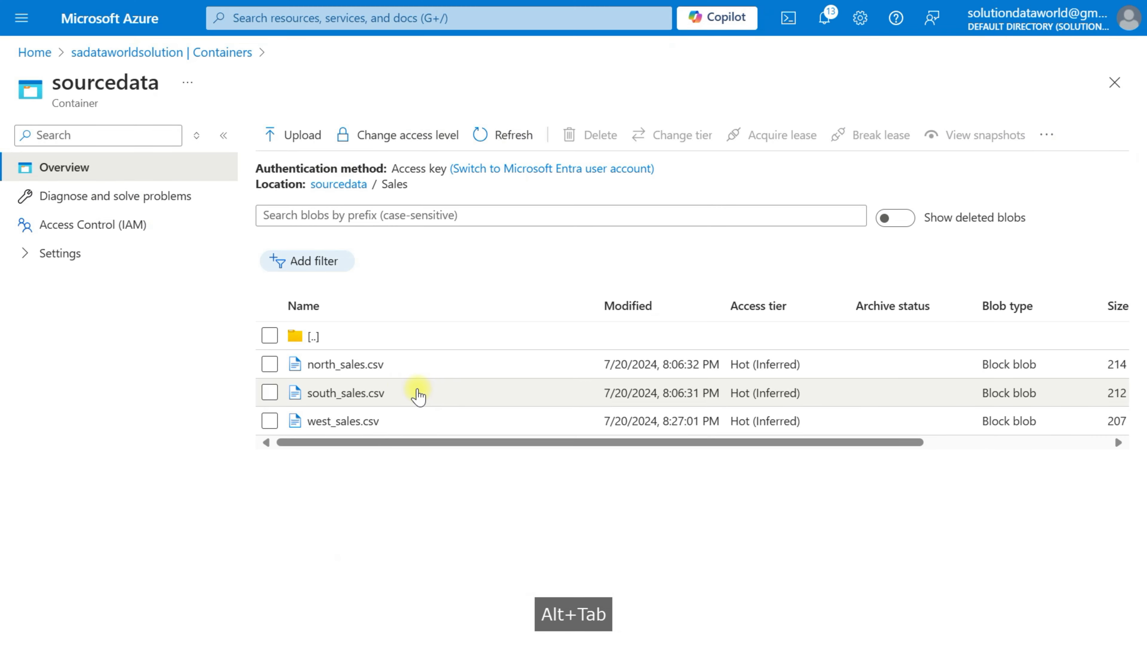
pyautogui.click(359, 363)
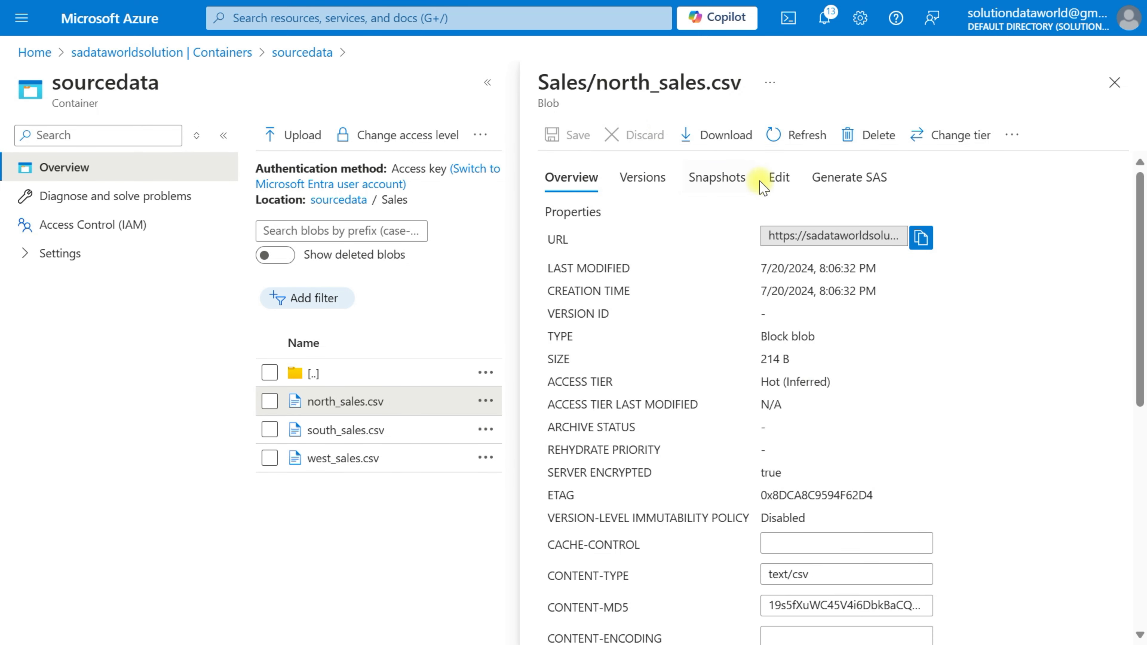
pyautogui.click(774, 177)
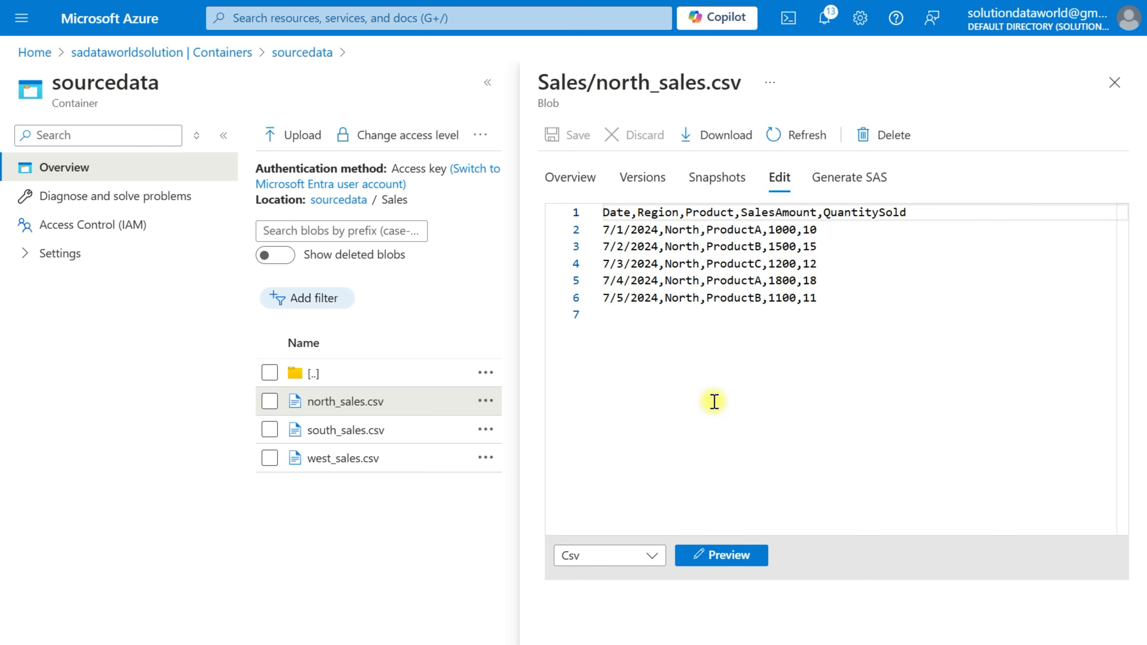
pyautogui.click(725, 555)
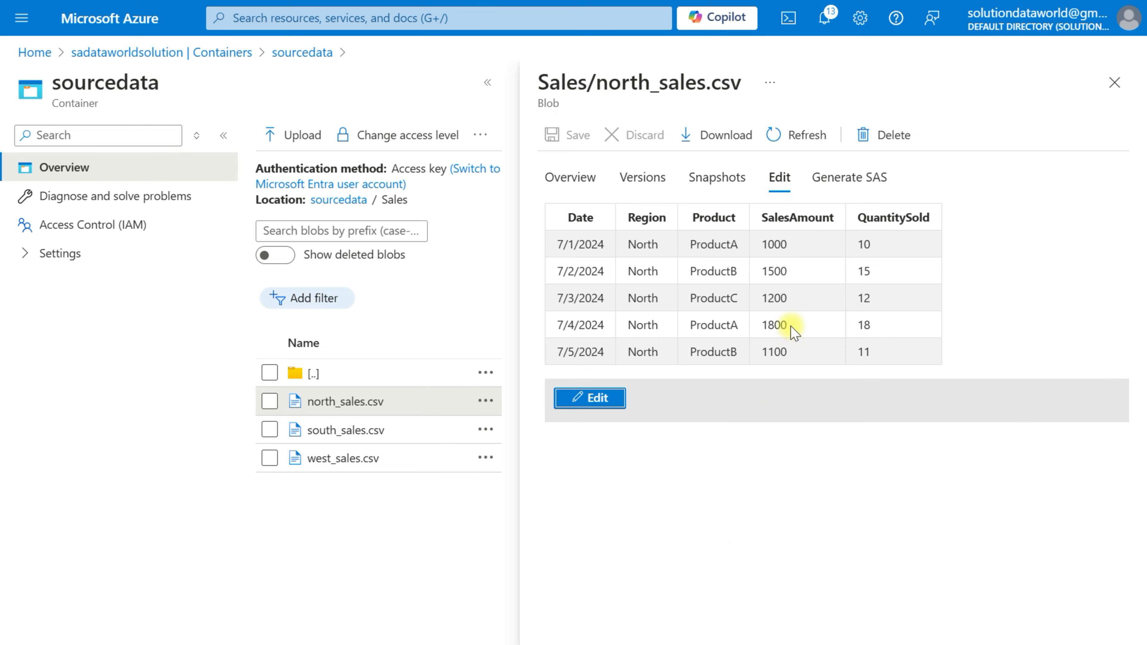
pyautogui.hotkey('alt', 'Tab')
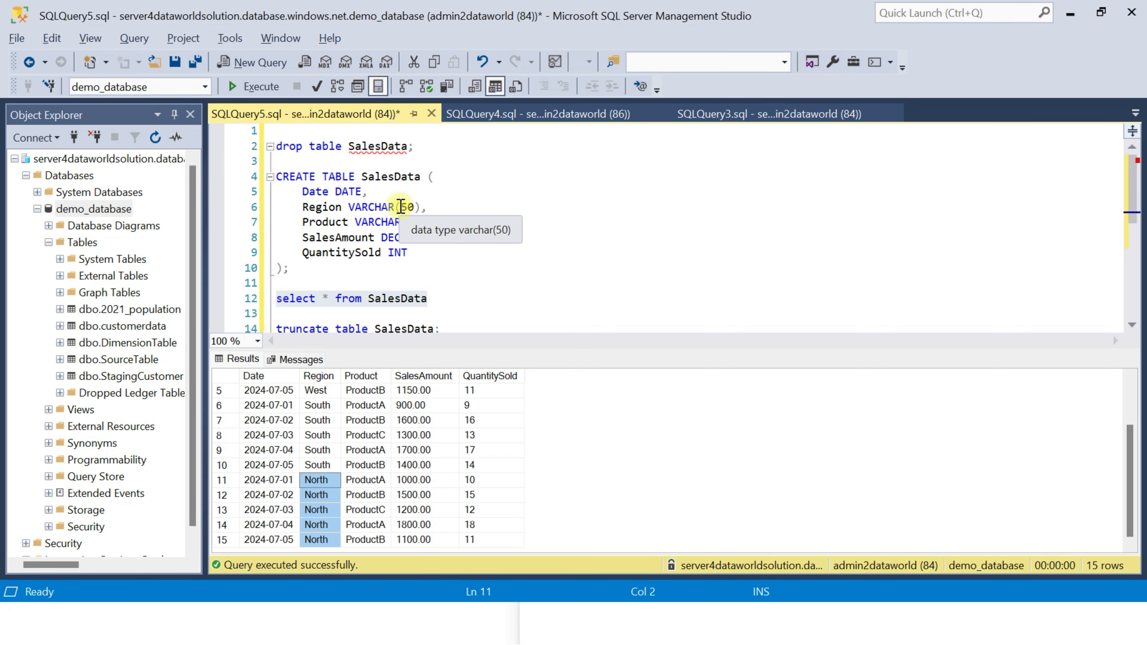
pyautogui.hotkey('alt', 'Tab')
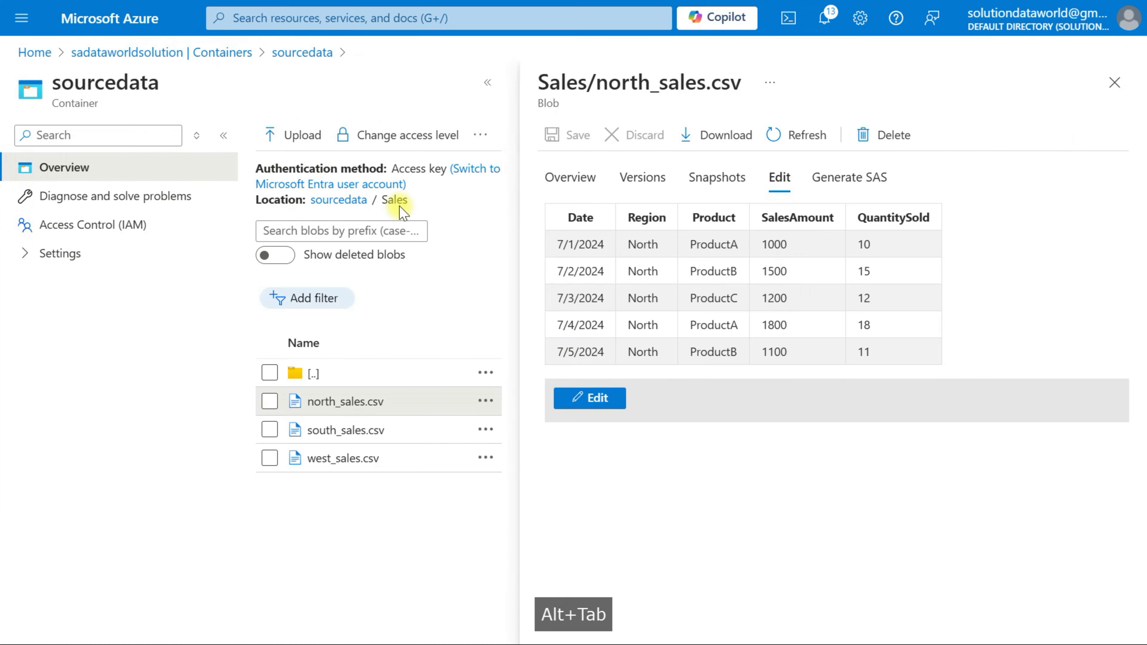
# Step: Return to Azure Data Factory and review the bulkload pipeline's activities together with the enlarged debug run output
pyautogui.hotkey('alt', 'Tab')
pyautogui.scroll(2, 512, 249)
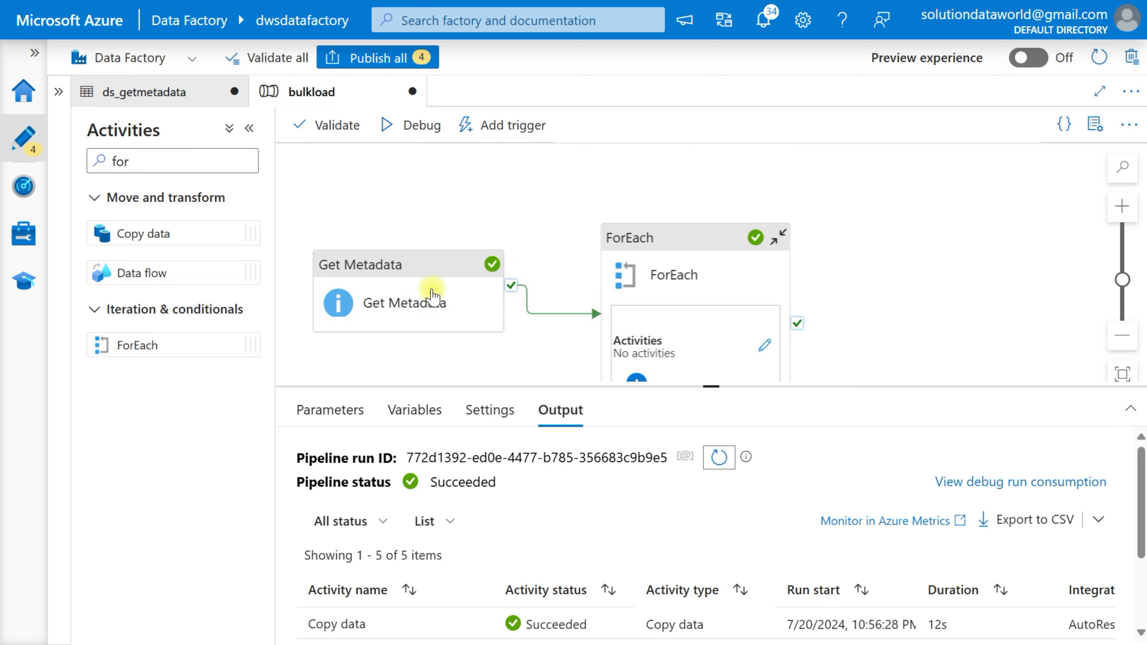
pyautogui.scroll(-2, 694, 268)
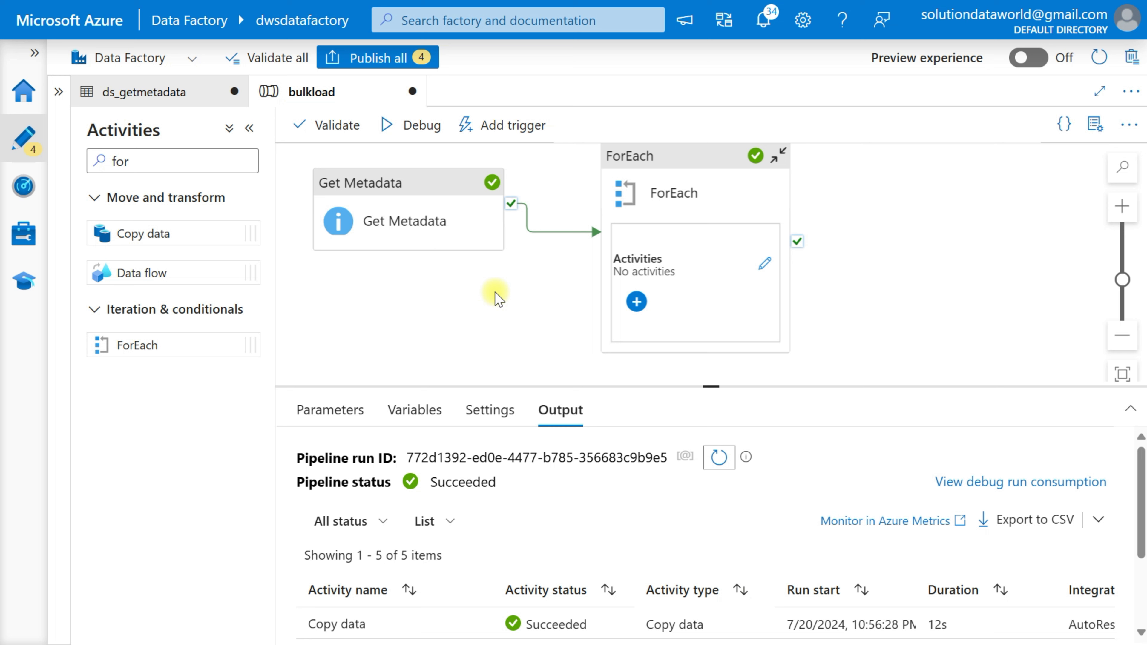
pyautogui.moveTo(711, 386); pyautogui.dragTo(713, 288)
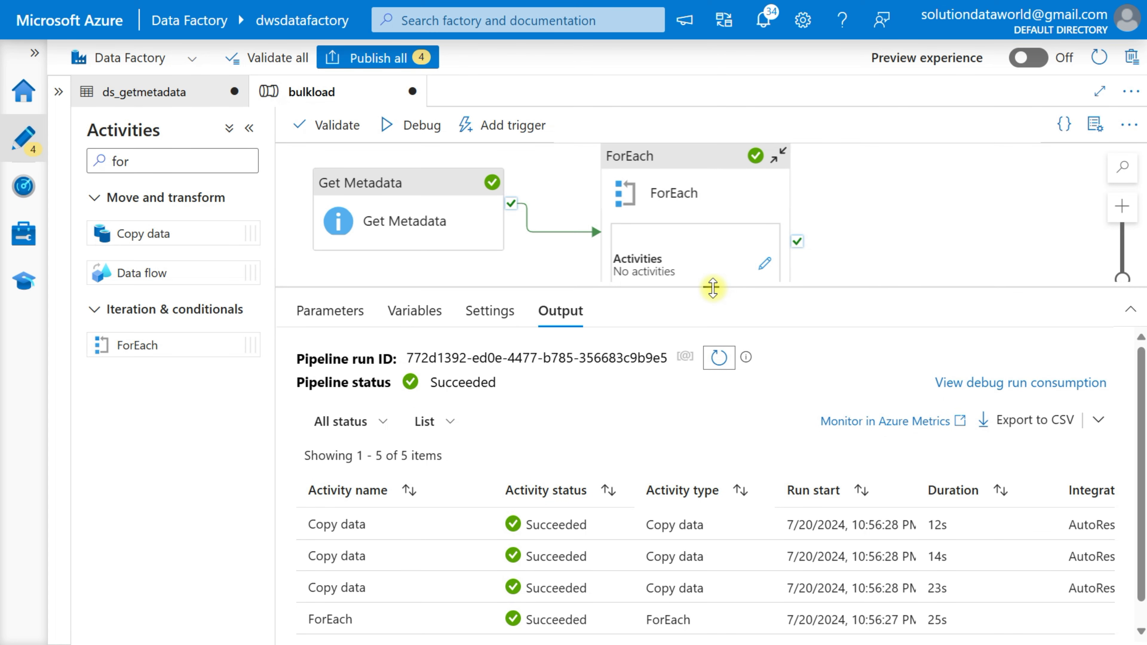